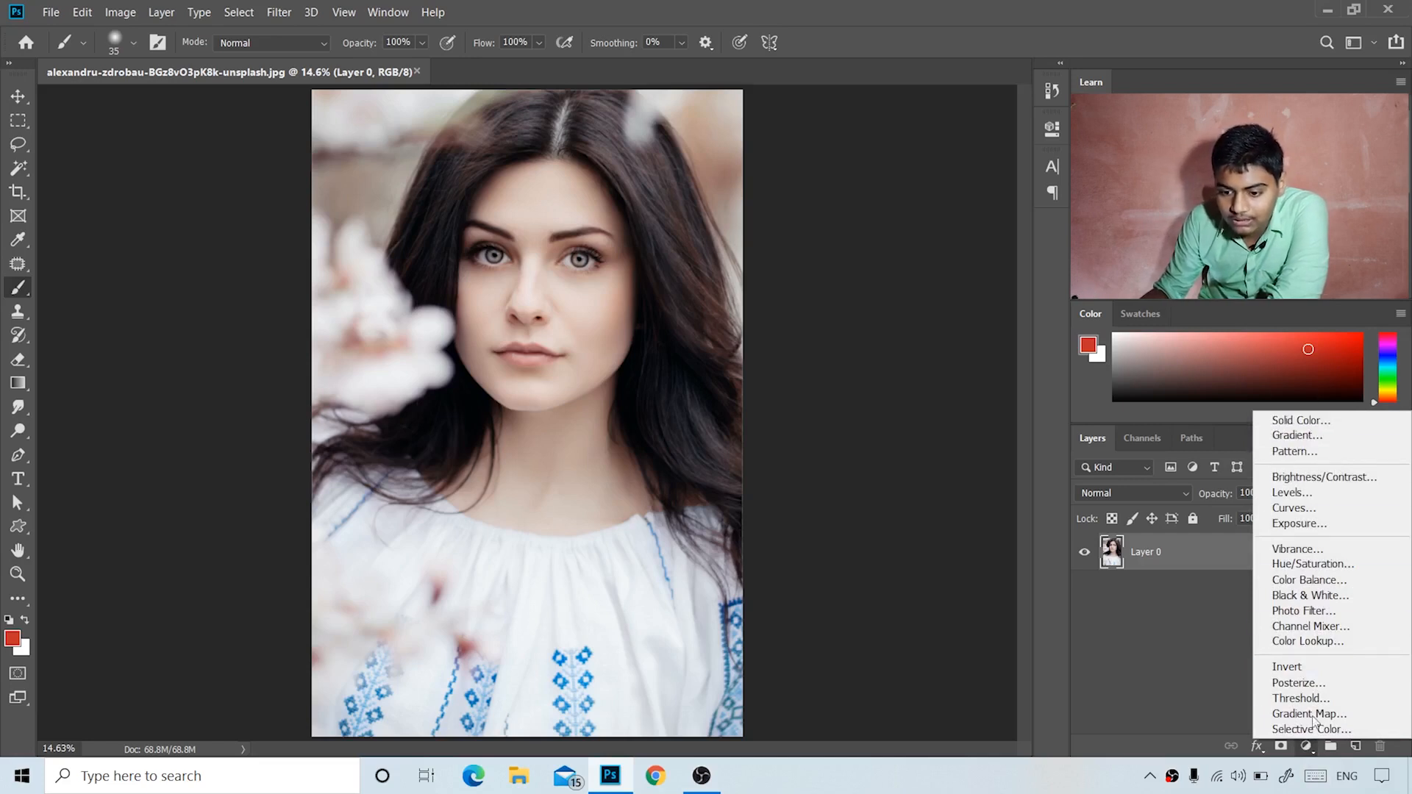
# - Add a solid color fill layer in red c4302b above the portrait and set its blending mode to Multiply
pyautogui.click(1362, 422)
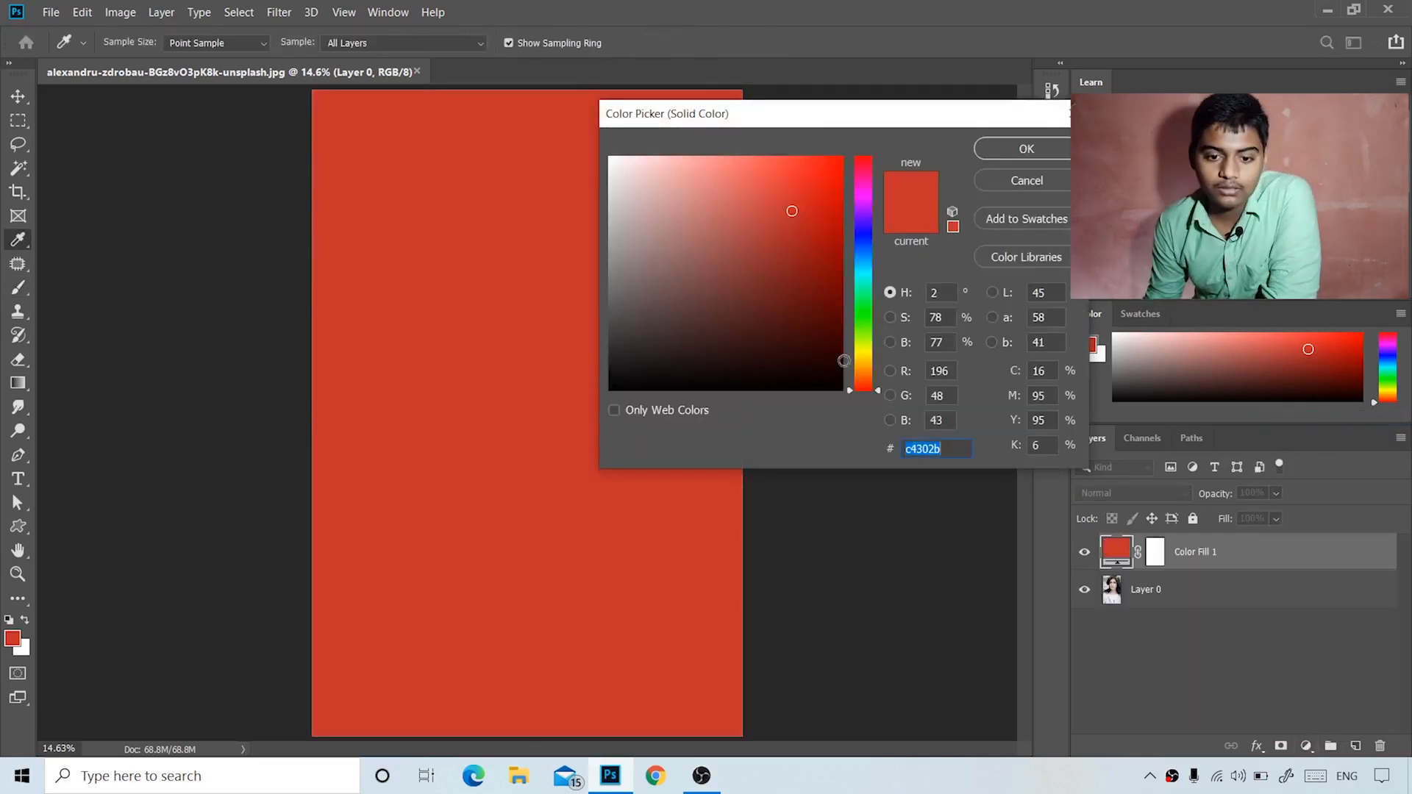
pyautogui.click(1040, 150)
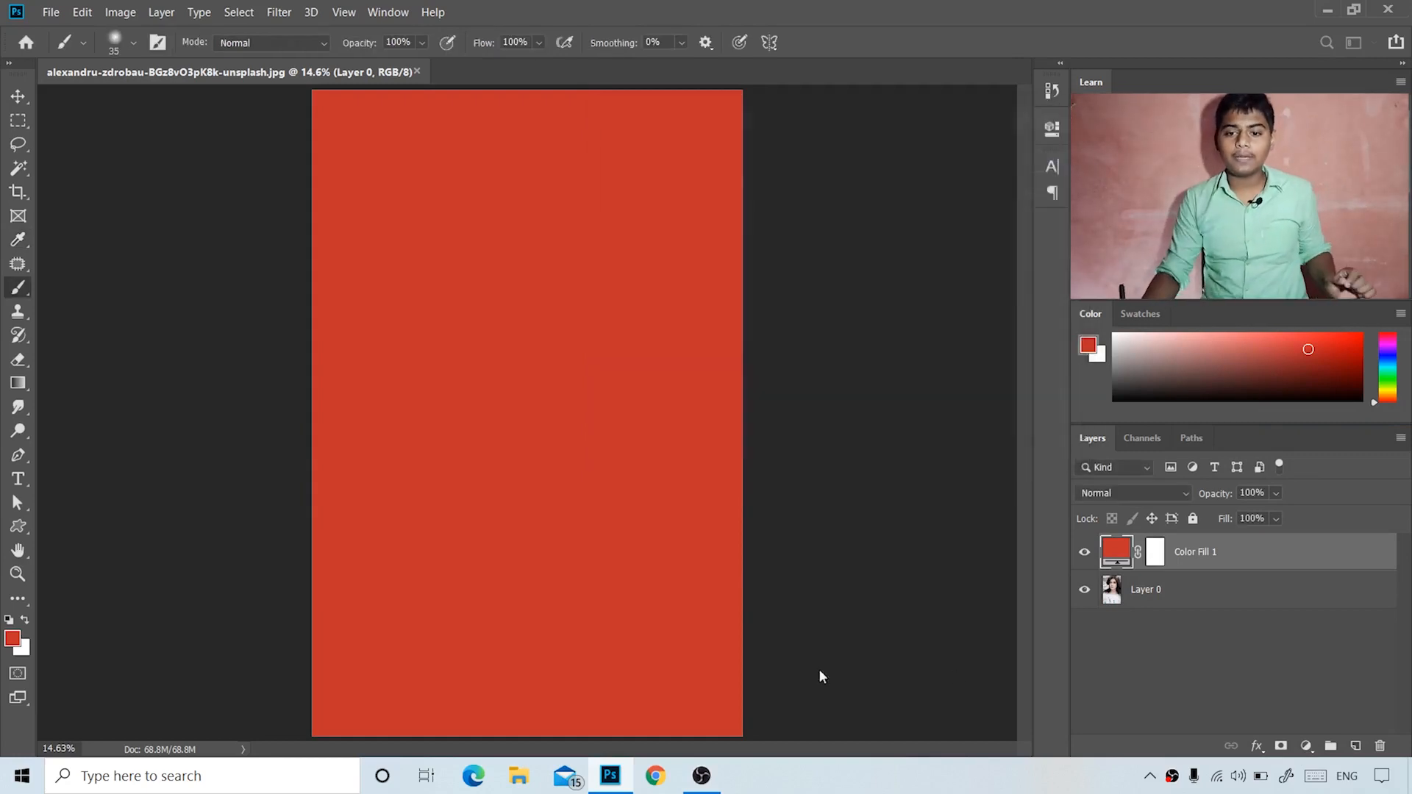
pyautogui.click(1154, 489)
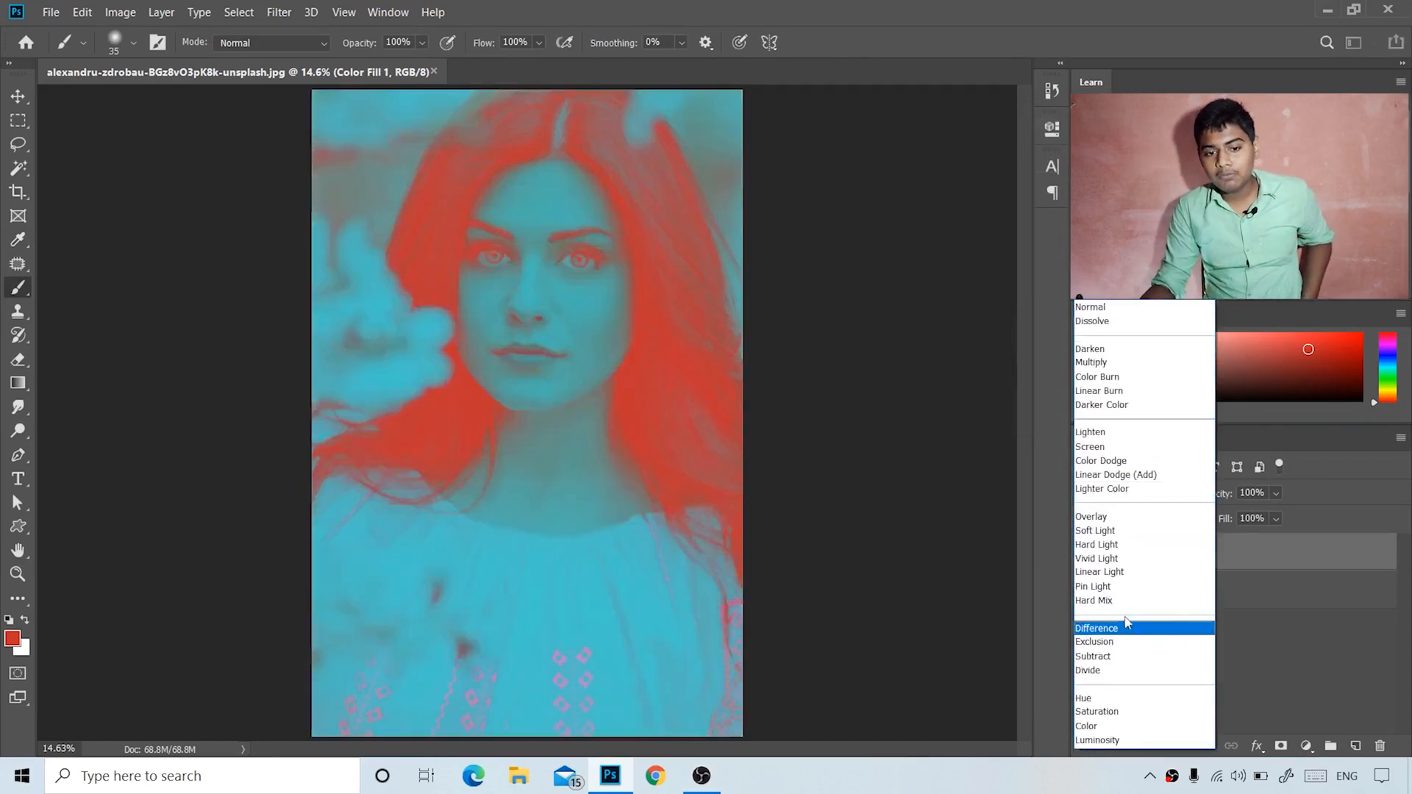
pyautogui.click(1148, 368)
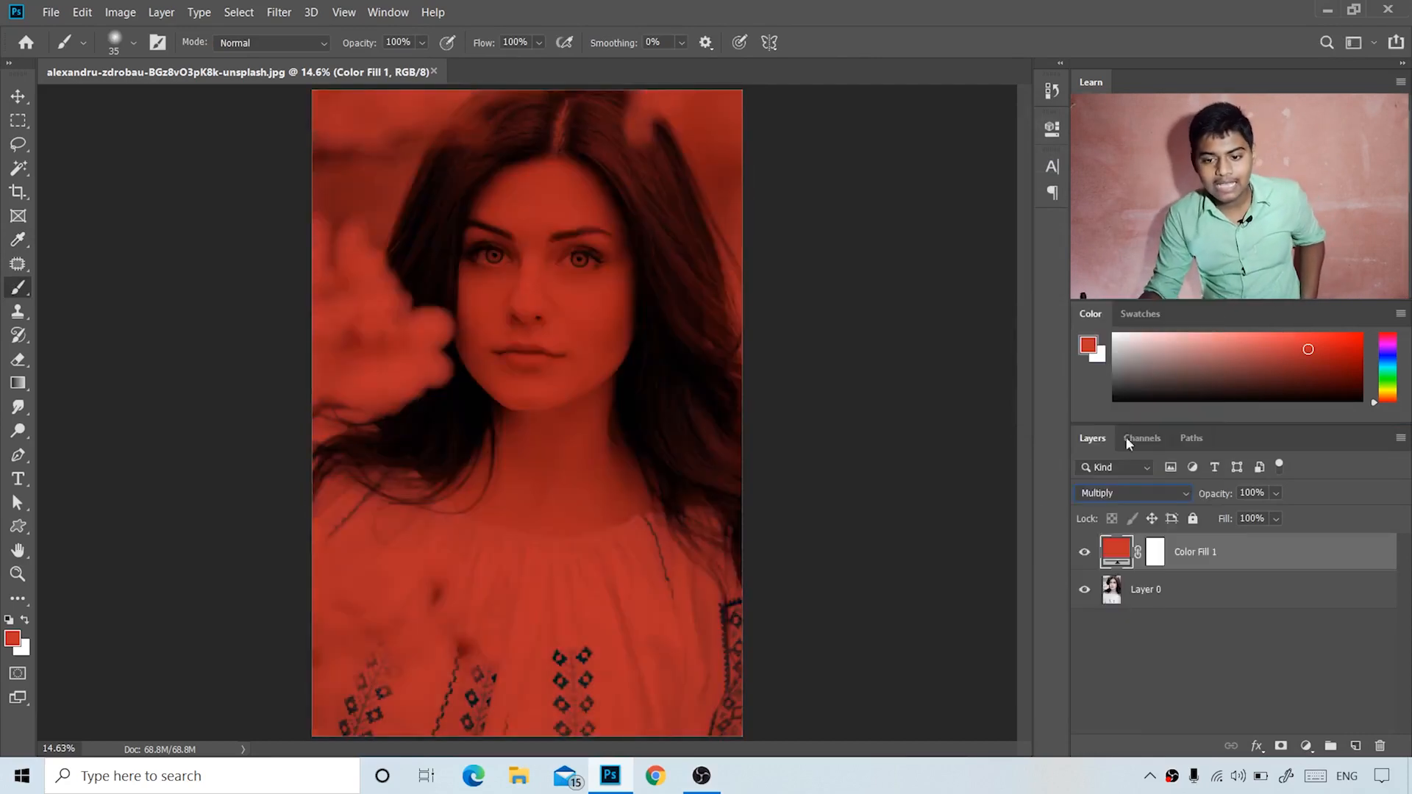
# - Select the red fill layer's mask and invert it to black, keeping black as the foreground color
pyautogui.click(1159, 556)
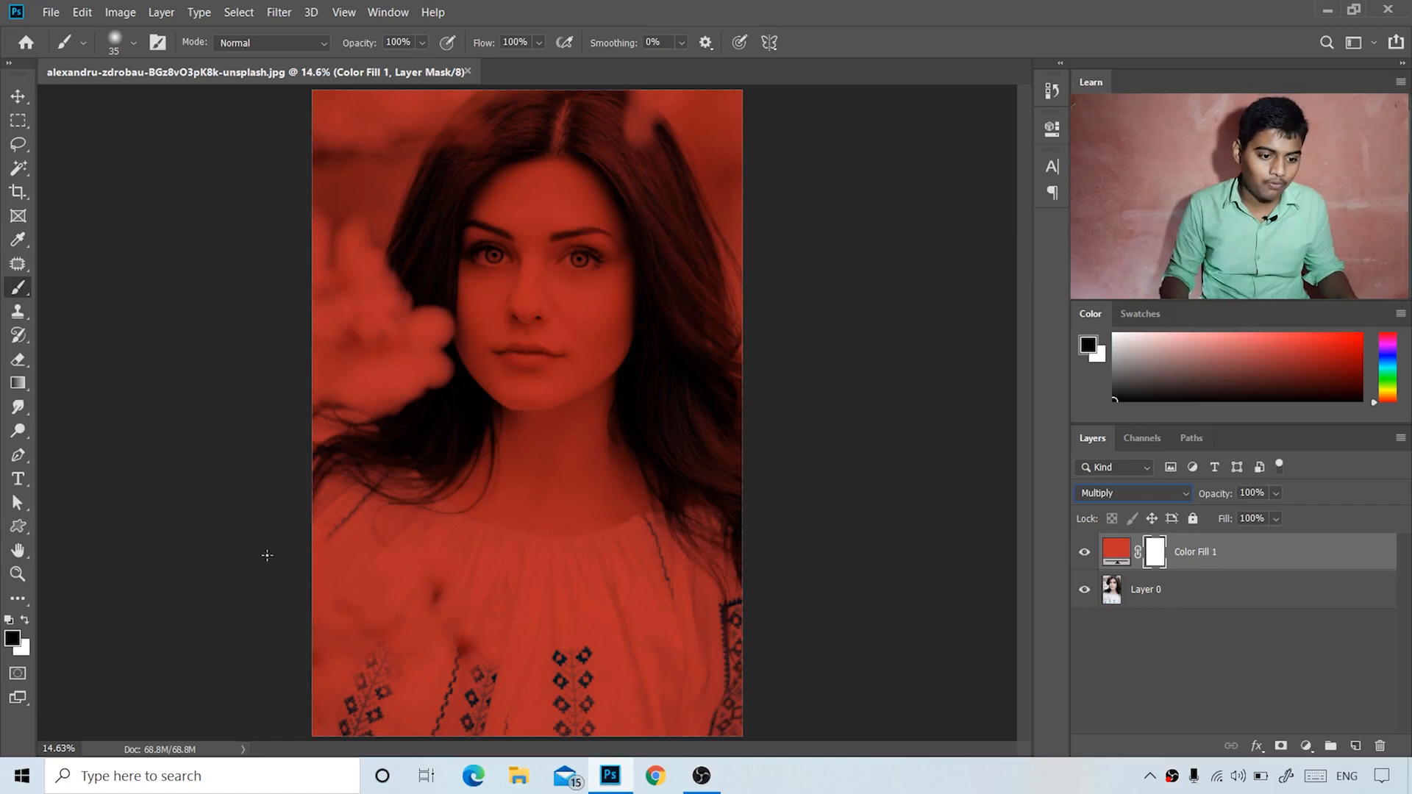
pyautogui.click(13, 641)
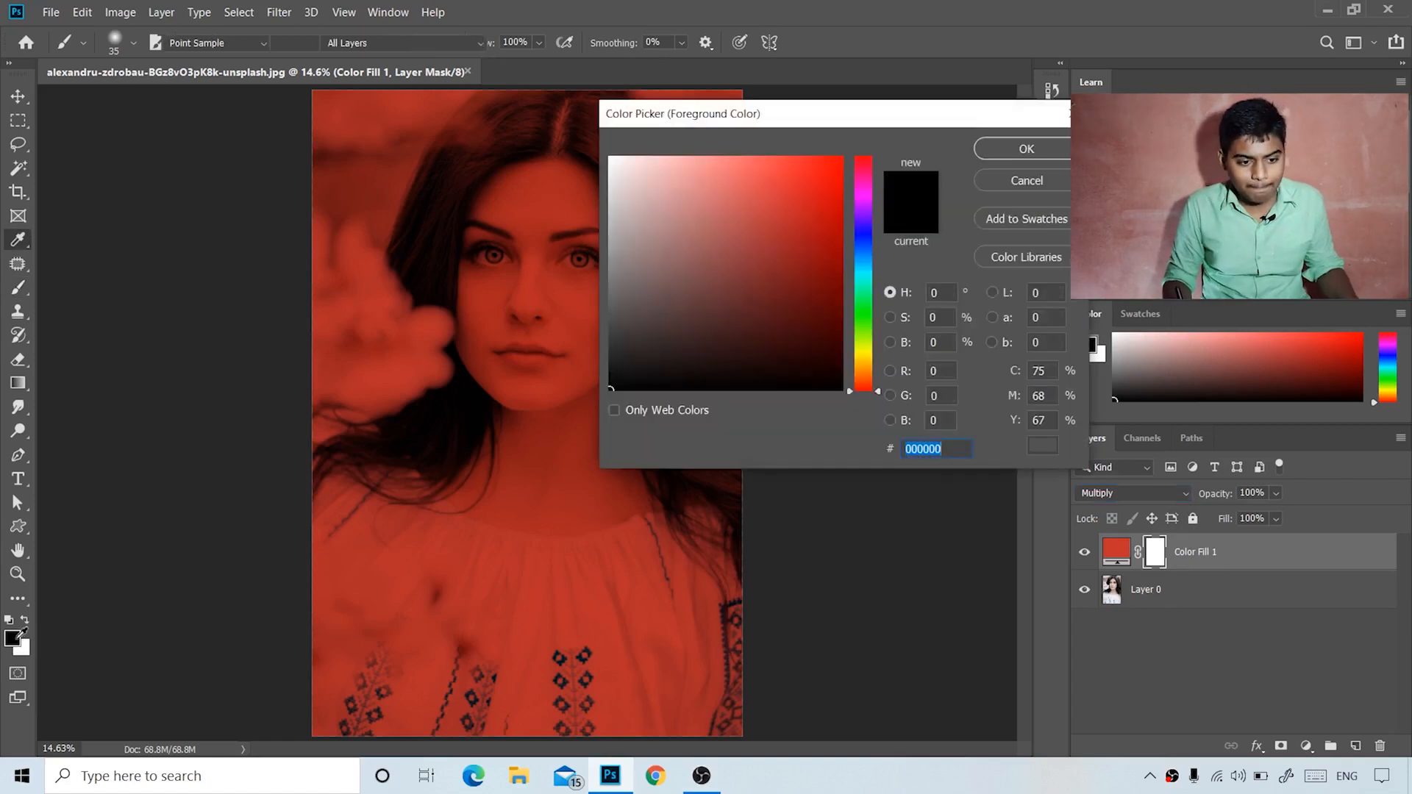
pyautogui.click(1032, 149)
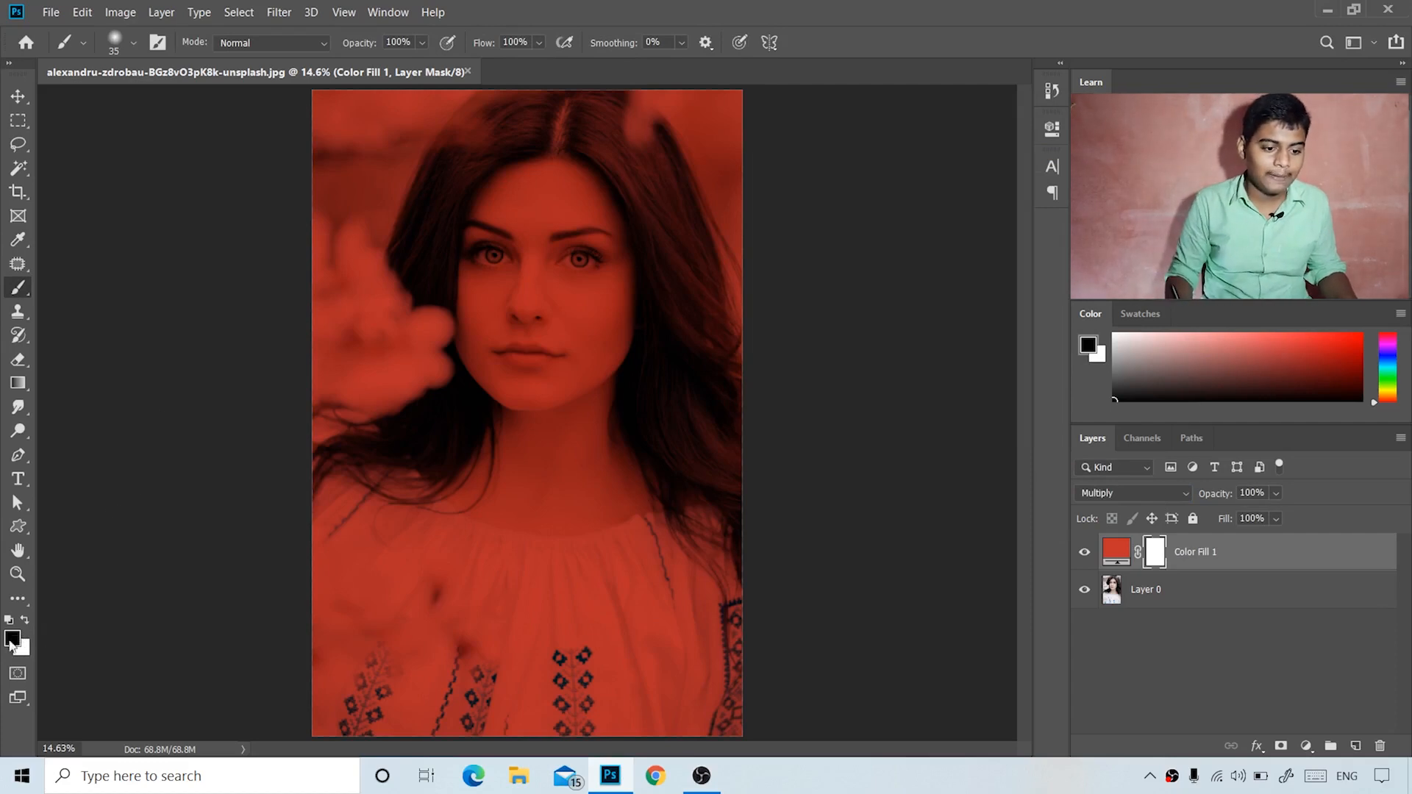
pyautogui.click(13, 639)
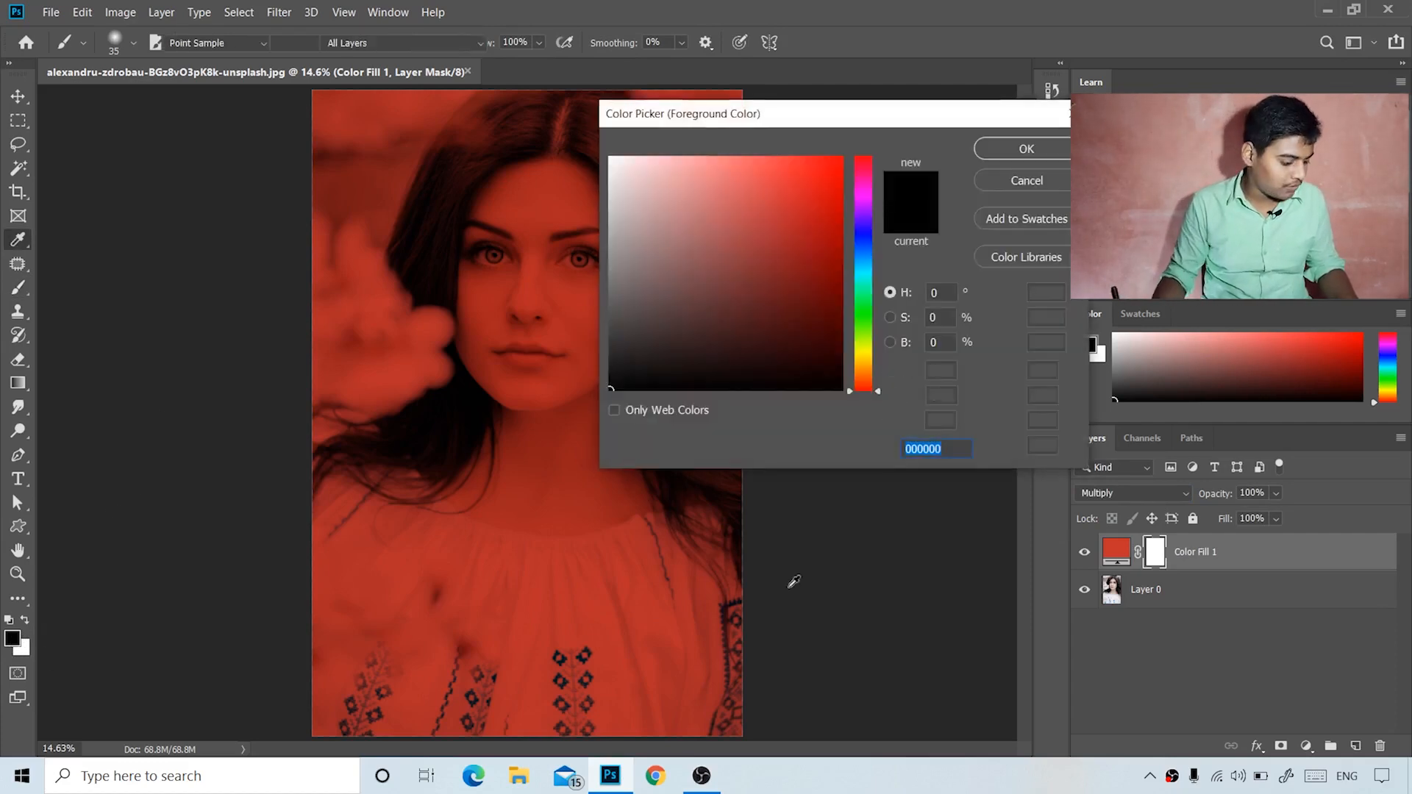
pyautogui.click(992, 150)
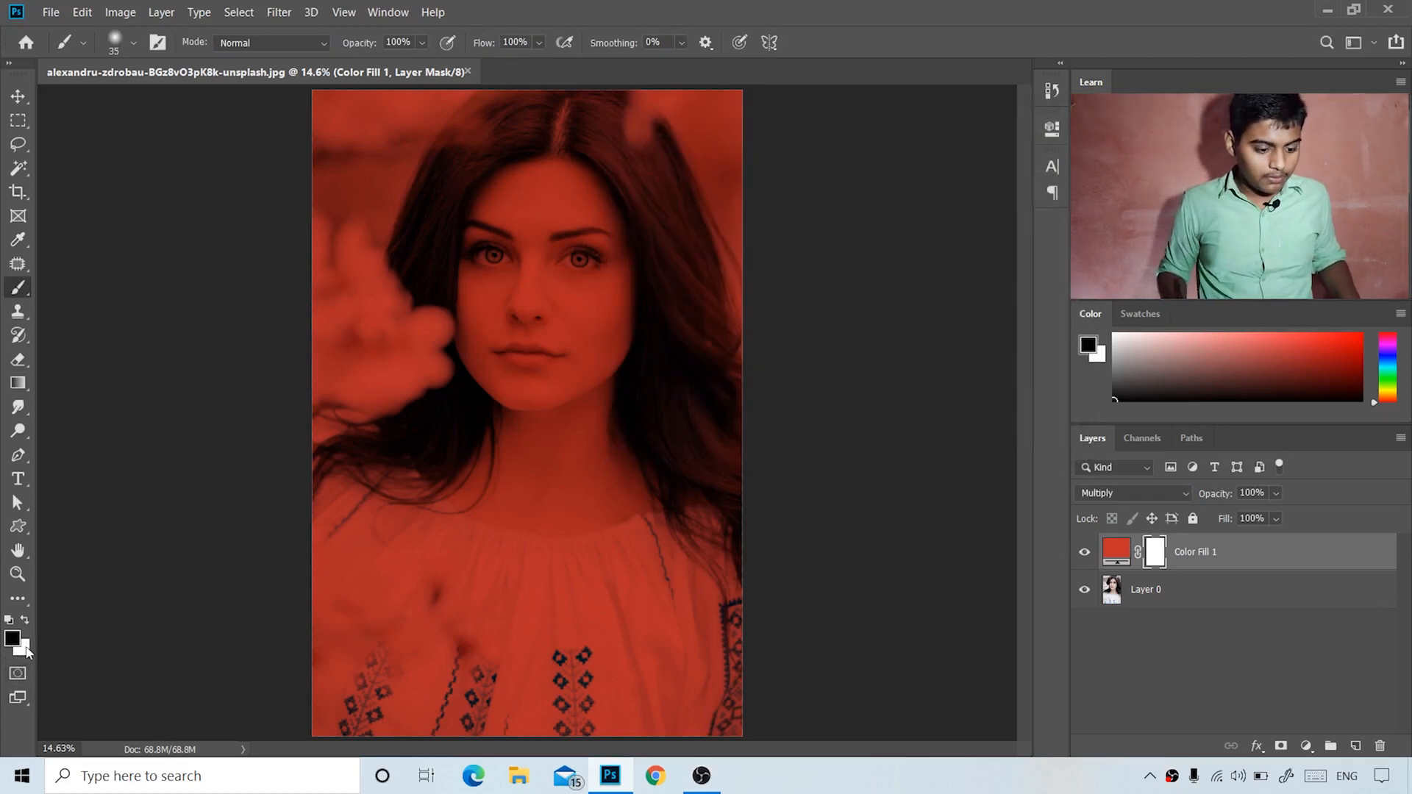
pyautogui.hotkey('ctrl', 'i')
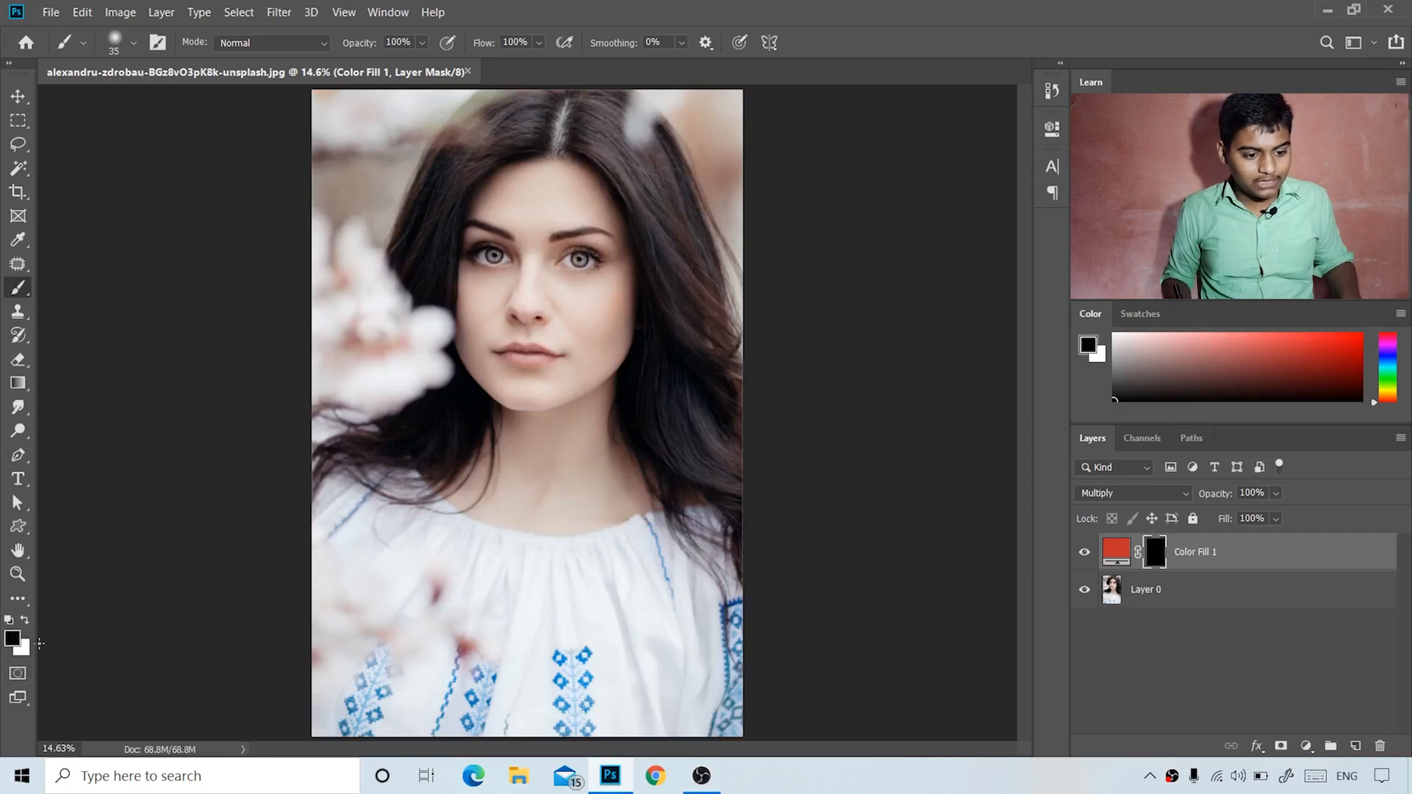
# - Swap the foreground and background colors to make white the painting color for the mask
pyautogui.press('x')
pyautogui.press('x')
pyautogui.press('x')
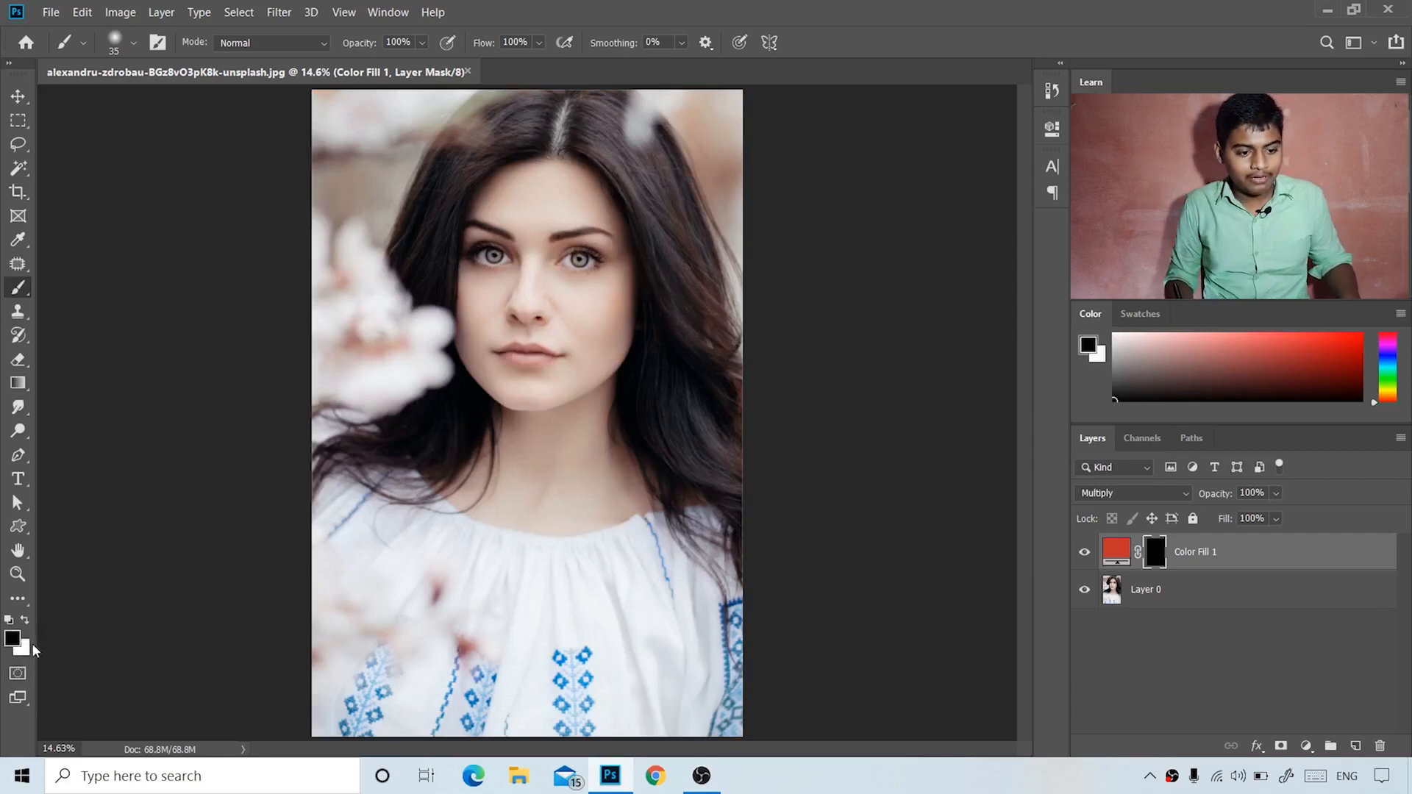
pyautogui.press('x')
pyautogui.press('x')
pyautogui.press('x')
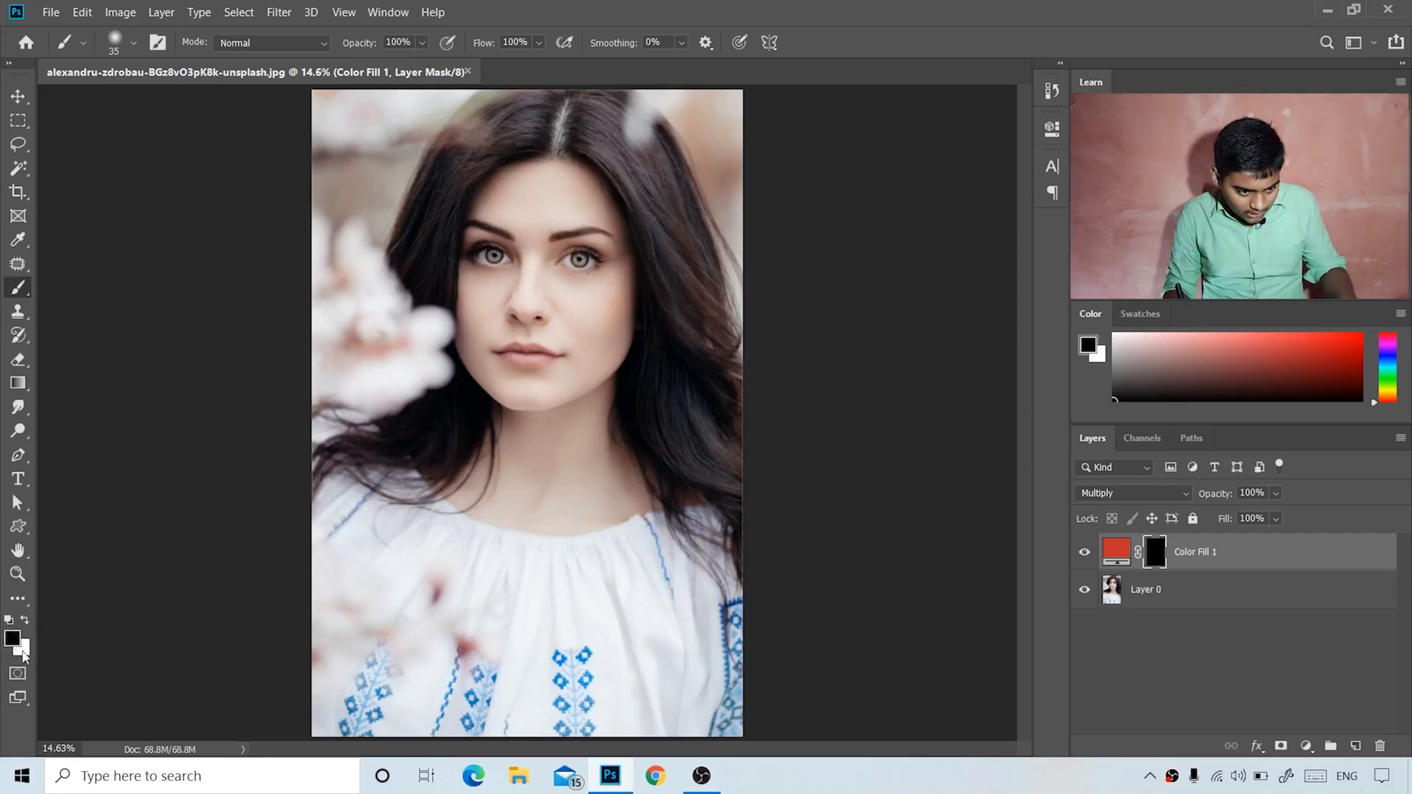
pyautogui.press('x')
pyautogui.press('x')
pyautogui.press('x')
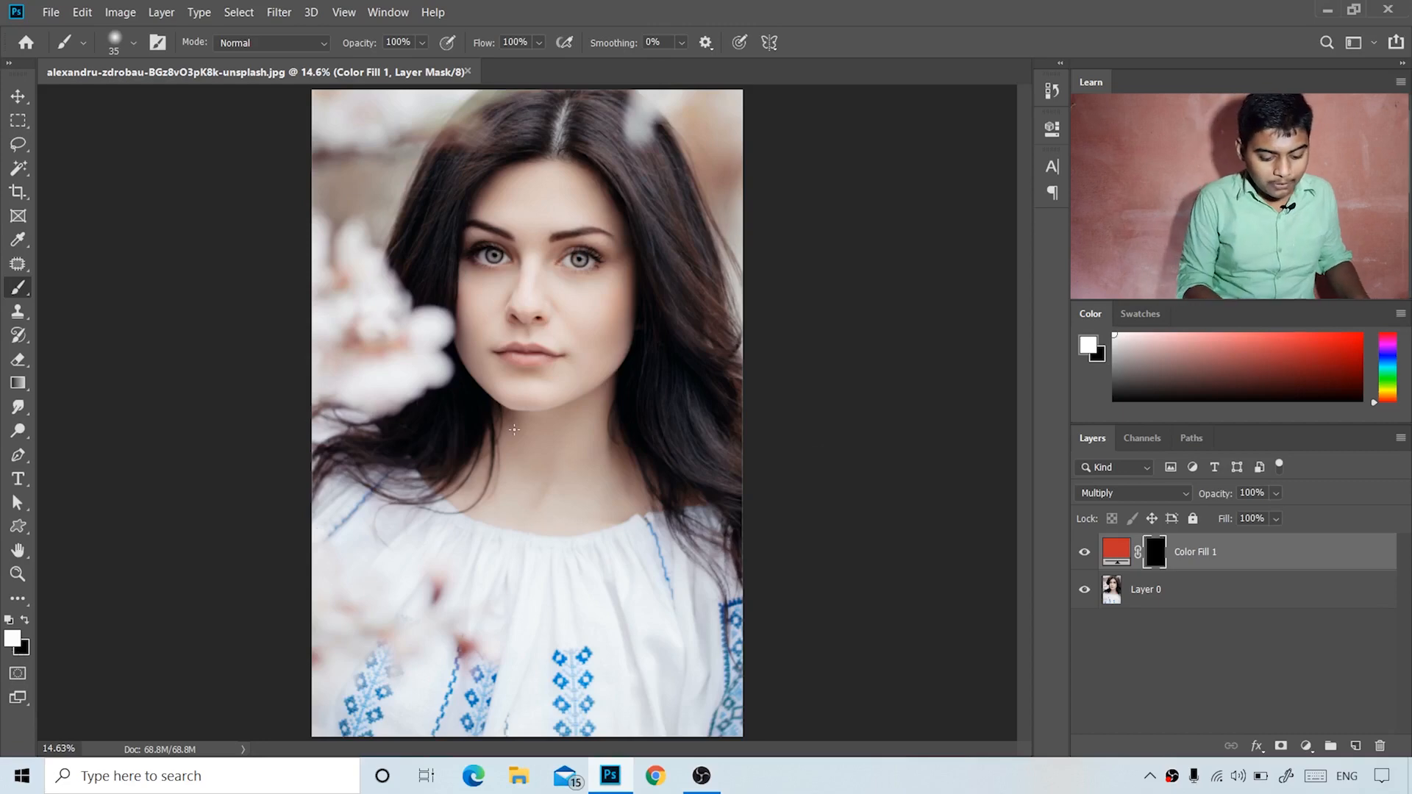
# - Set the soft brush to 32 px for painting the lips, with white as the foreground color
pyautogui.hotkey('ctrl', '+')
pyautogui.hotkey('ctrl', '+')
pyautogui.hotkey('ctrl', '+')
pyautogui.hotkey('ctrl', '+')
pyautogui.hotkey('ctrl', '+')
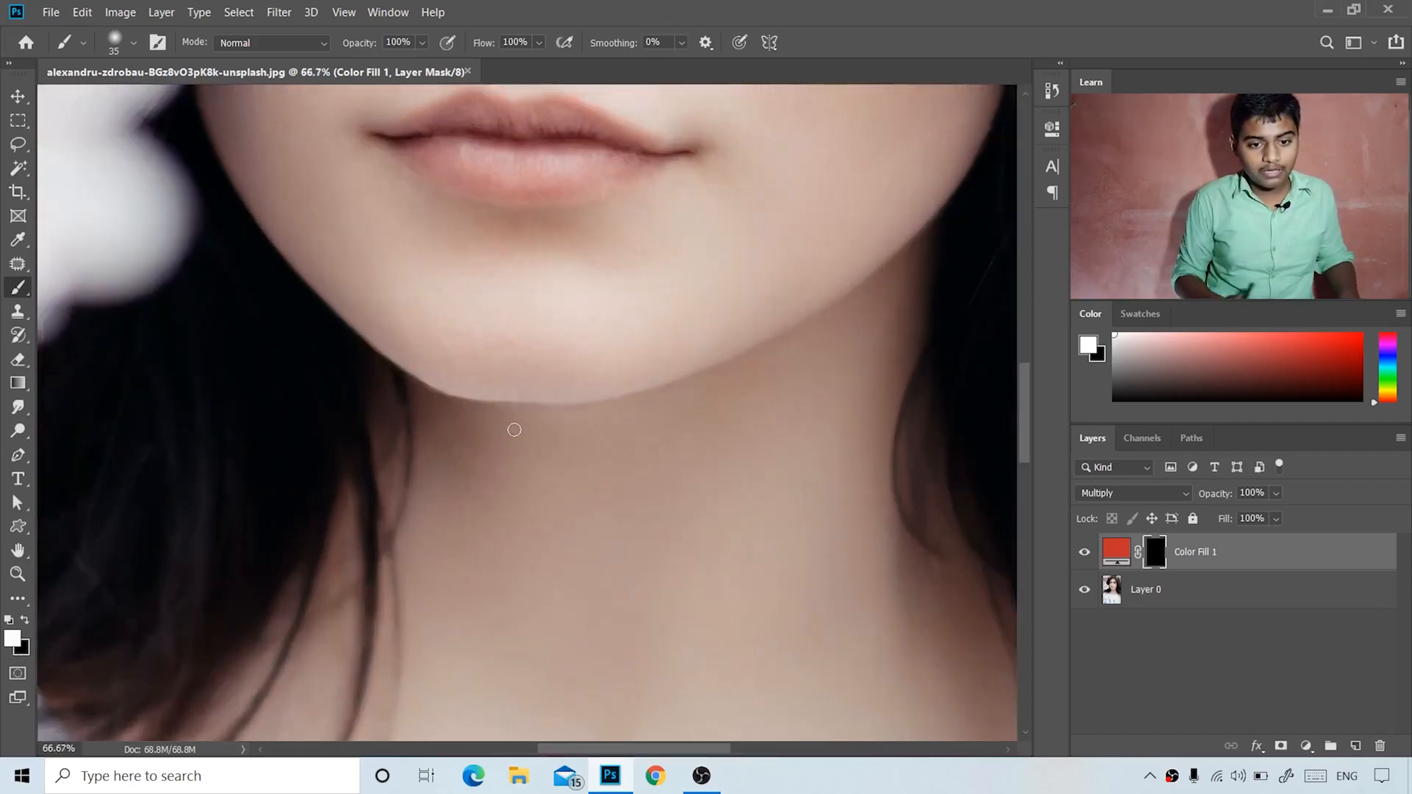
pyautogui.moveTo(429, 420); pyautogui.dragTo(503, 673)
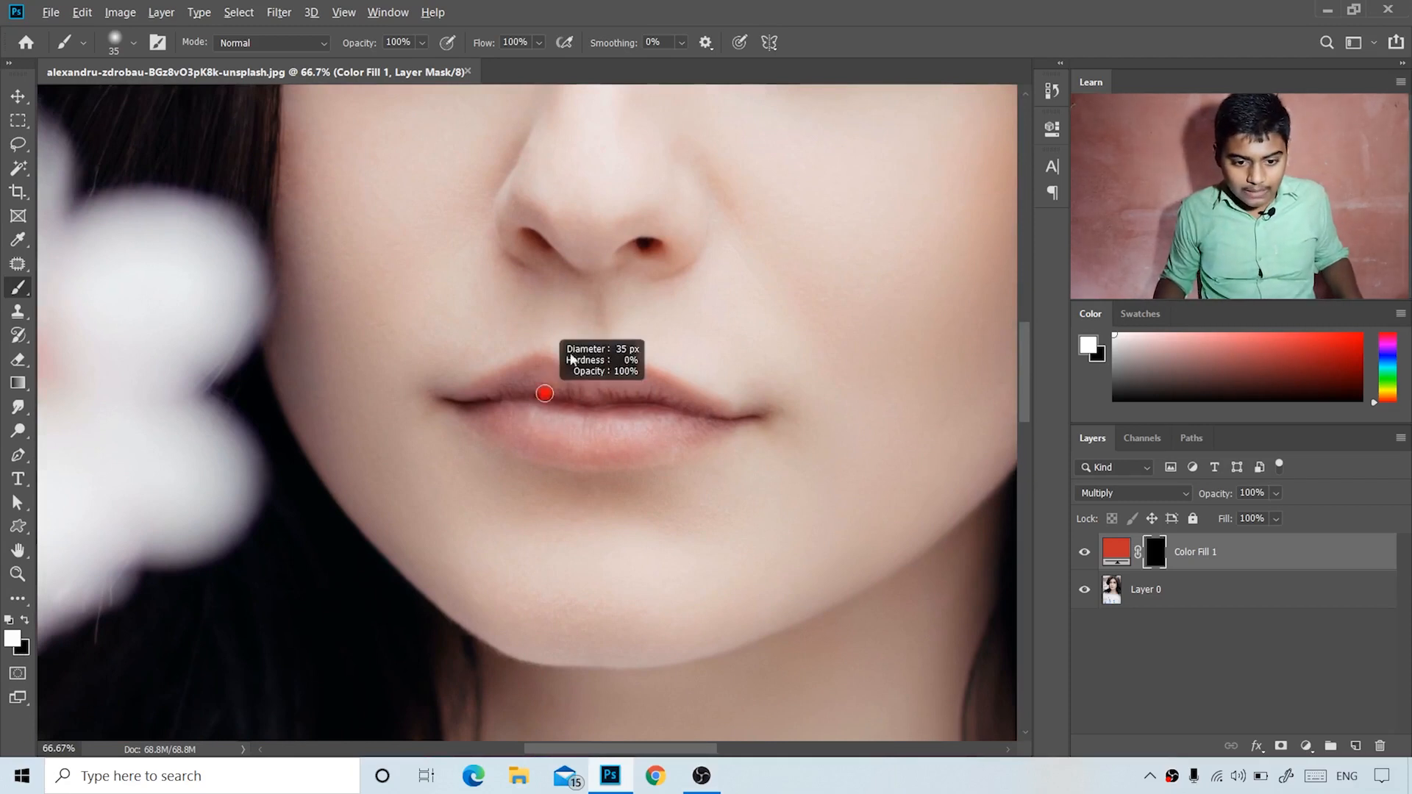
pyautogui.press('x')
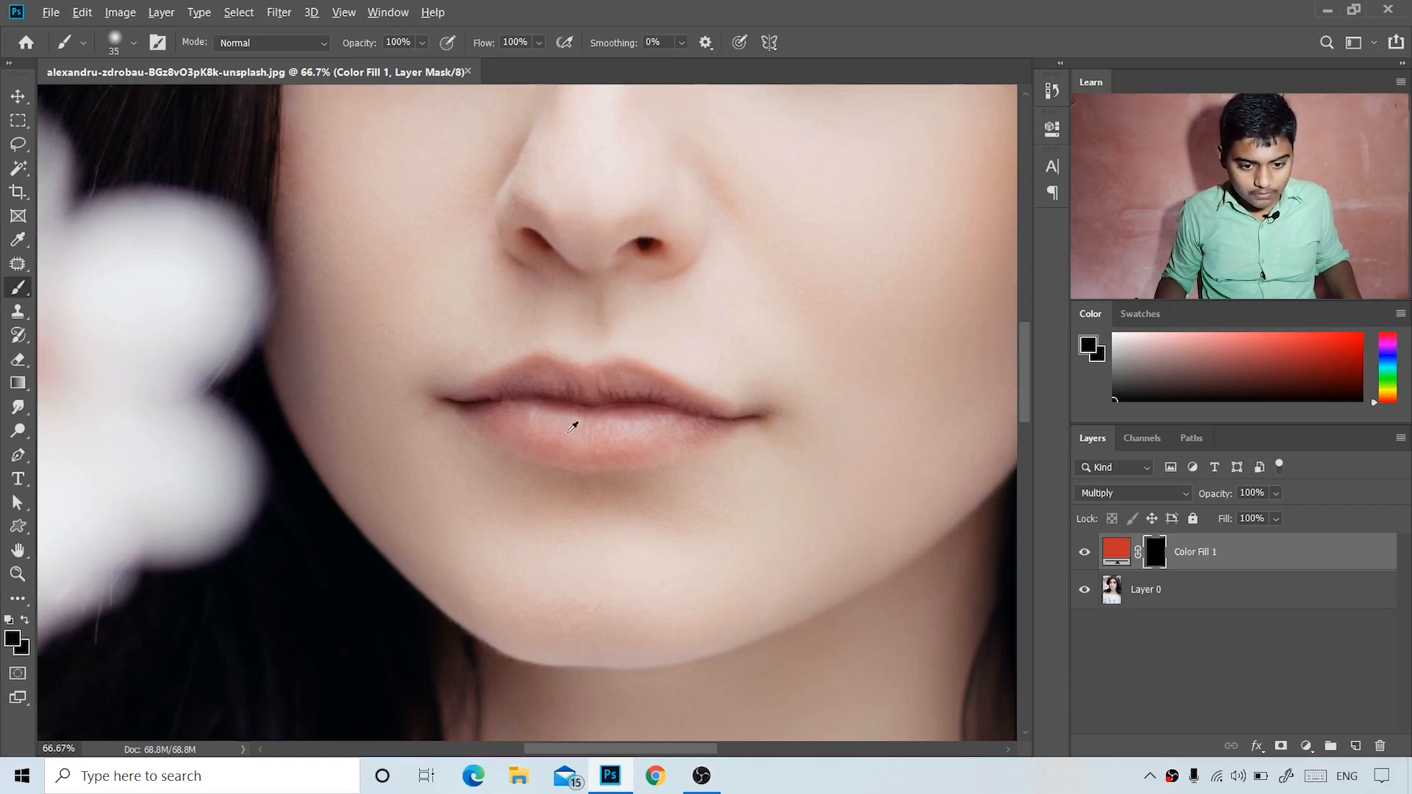
pyautogui.moveTo(568, 432); pyautogui.dragTo(566, 439)
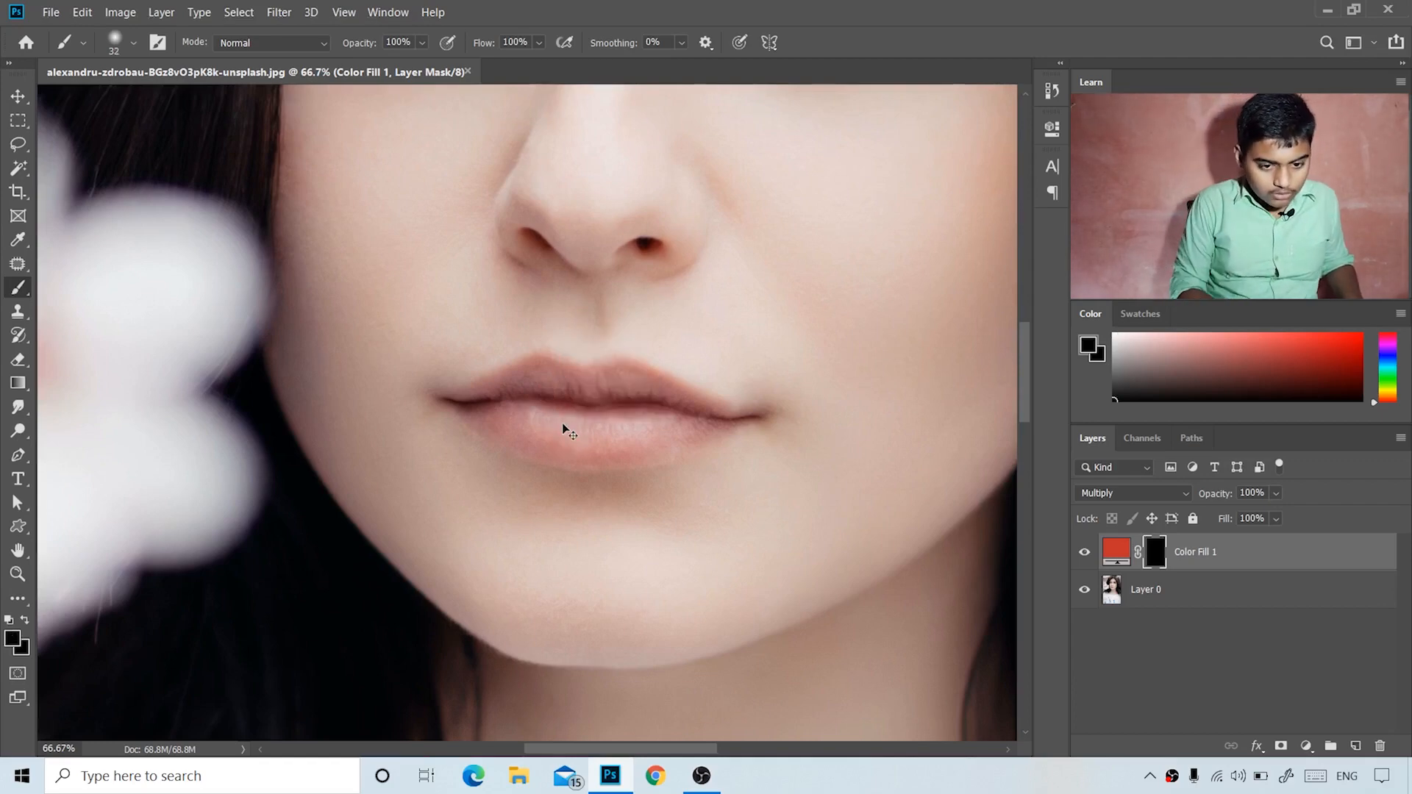
pyautogui.scroll(4, 563, 430)
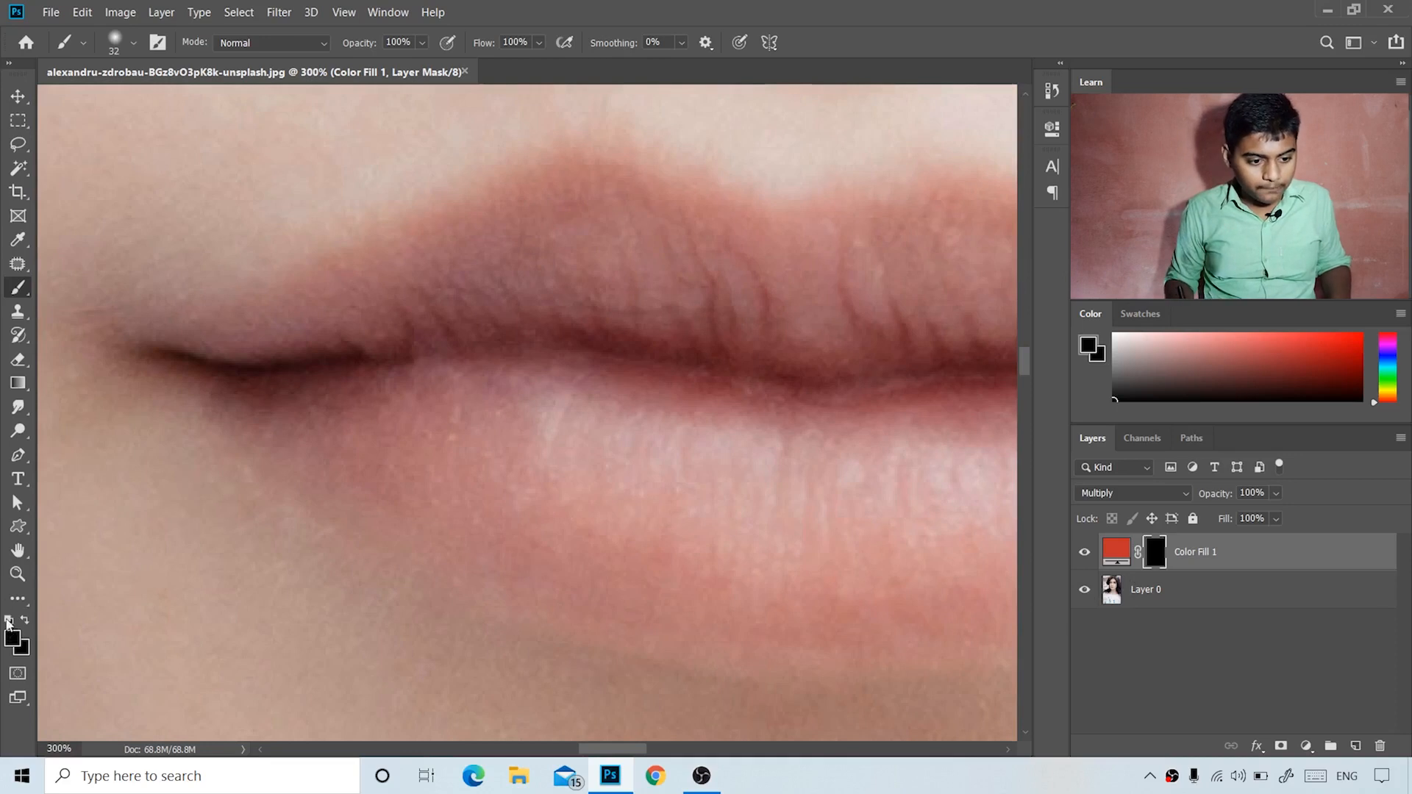
pyautogui.press('x')
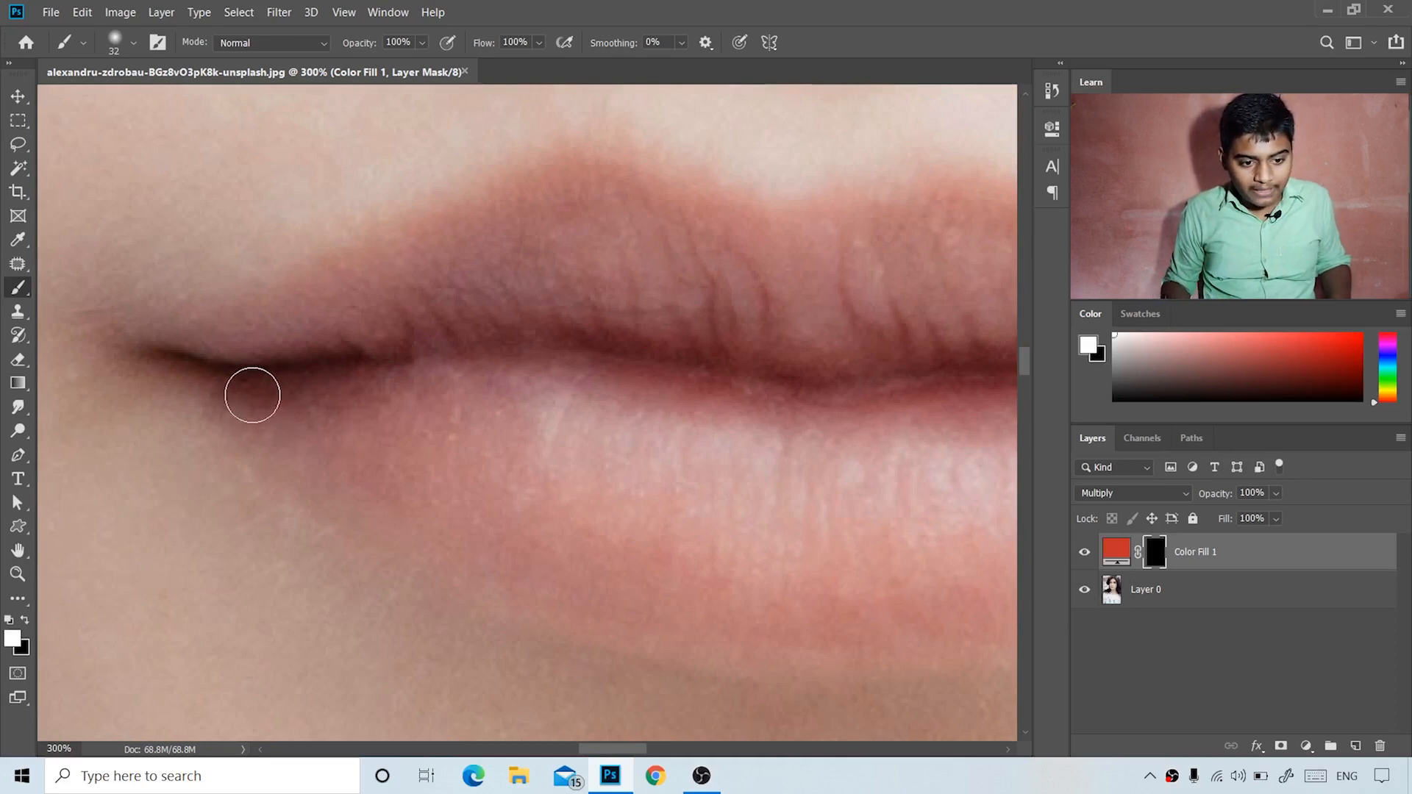
# - Paint white on the fill layer's mask along the lower lip's bottom outline, from one mouth corner to the other
pyautogui.click(270, 401)
pyautogui.moveTo(286, 408)
pyautogui.mouseDown()
pyautogui.moveTo(507, 564)
pyautogui.moveTo(702, 638)
pyautogui.mouseUp()
pyautogui.moveTo(828, 648)
pyautogui.mouseDown()
pyautogui.moveTo(644, 594)
pyautogui.moveTo(470, 585)
pyautogui.mouseUp()
pyautogui.moveTo(371, 575)
pyautogui.mouseDown()
pyautogui.moveTo(498, 580)
pyautogui.moveTo(780, 537)
pyautogui.moveTo(922, 485)
pyautogui.mouseUp()
pyautogui.moveTo(801, 573); pyautogui.dragTo(611, 576)
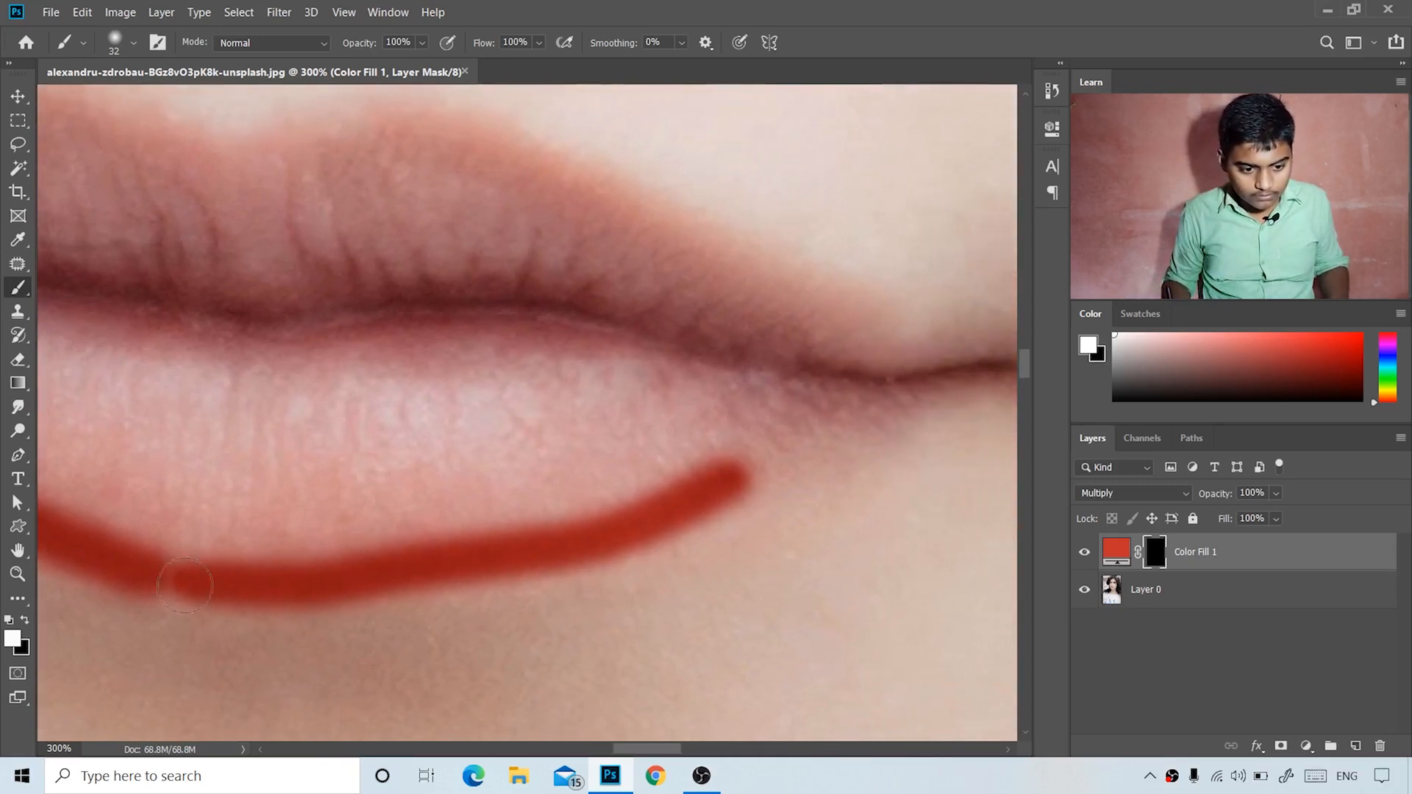
pyautogui.moveTo(162, 577)
pyautogui.mouseDown()
pyautogui.moveTo(395, 565)
pyautogui.moveTo(606, 525)
pyautogui.moveTo(837, 454)
pyautogui.moveTo(996, 383)
pyautogui.moveTo(783, 415)
pyautogui.mouseUp()
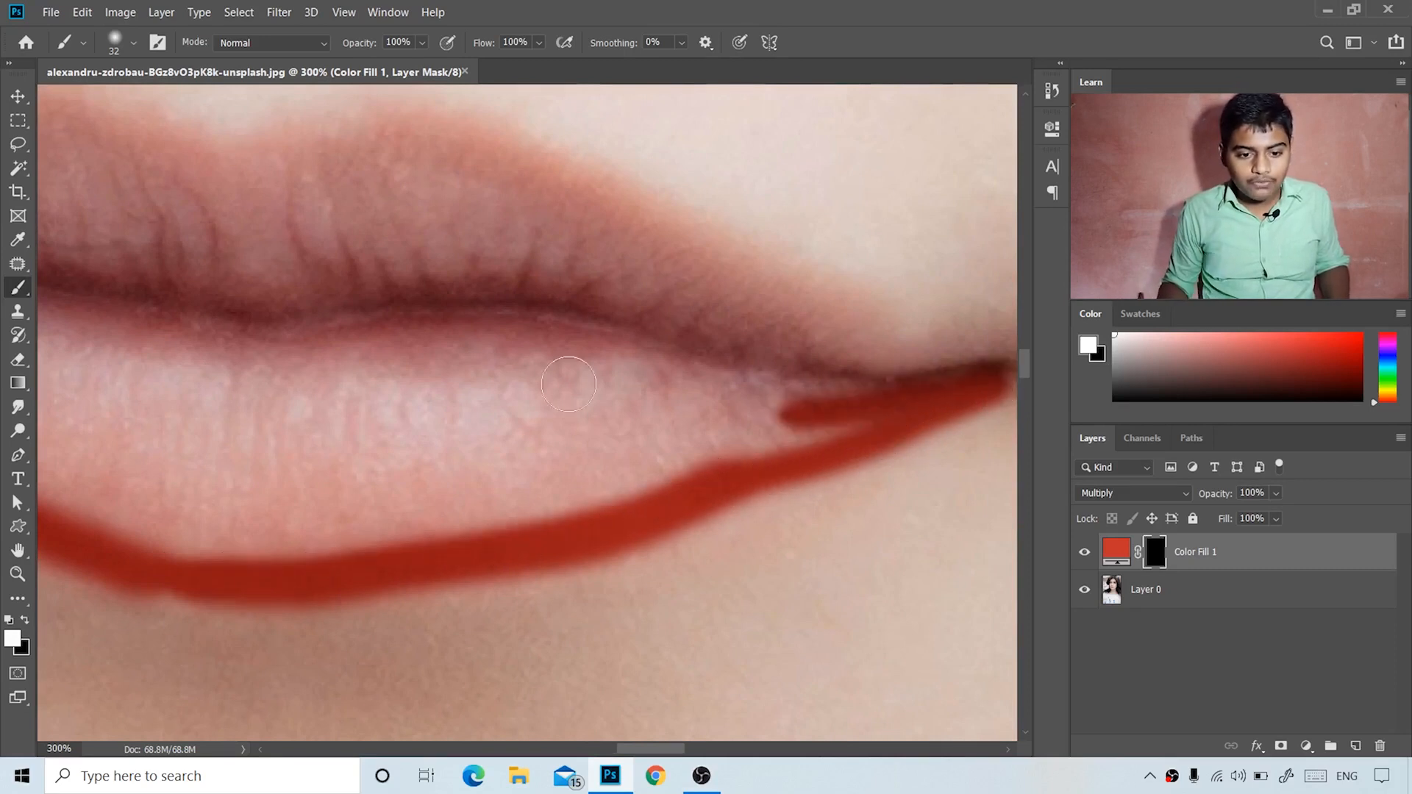
# - Fill in the rest of the lower lip with white on the mask, up to the line between the lips
pyautogui.moveTo(342, 336)
pyautogui.mouseDown()
pyautogui.moveTo(453, 322)
pyautogui.moveTo(575, 330)
pyautogui.moveTo(711, 381)
pyautogui.moveTo(859, 395)
pyautogui.moveTo(631, 363)
pyautogui.moveTo(343, 366)
pyautogui.moveTo(586, 352)
pyautogui.moveTo(446, 352)
pyautogui.moveTo(424, 362)
pyautogui.moveTo(502, 359)
pyautogui.moveTo(664, 394)
pyautogui.moveTo(513, 380)
pyautogui.moveTo(346, 400)
pyautogui.moveTo(491, 381)
pyautogui.moveTo(370, 384)
pyautogui.moveTo(309, 404)
pyautogui.moveTo(537, 397)
pyautogui.moveTo(701, 411)
pyautogui.moveTo(583, 418)
pyautogui.moveTo(804, 412)
pyautogui.moveTo(529, 423)
pyautogui.moveTo(884, 423)
pyautogui.moveTo(539, 478)
pyautogui.moveTo(737, 452)
pyautogui.moveTo(523, 513)
pyautogui.moveTo(711, 471)
pyautogui.moveTo(695, 453)
pyautogui.moveTo(519, 448)
pyautogui.moveTo(659, 439)
pyautogui.moveTo(494, 530)
pyautogui.moveTo(533, 496)
pyautogui.moveTo(461, 532)
pyautogui.moveTo(561, 475)
pyautogui.moveTo(498, 502)
pyautogui.moveTo(344, 523)
pyautogui.moveTo(187, 524)
pyautogui.moveTo(309, 525)
pyautogui.mouseUp()
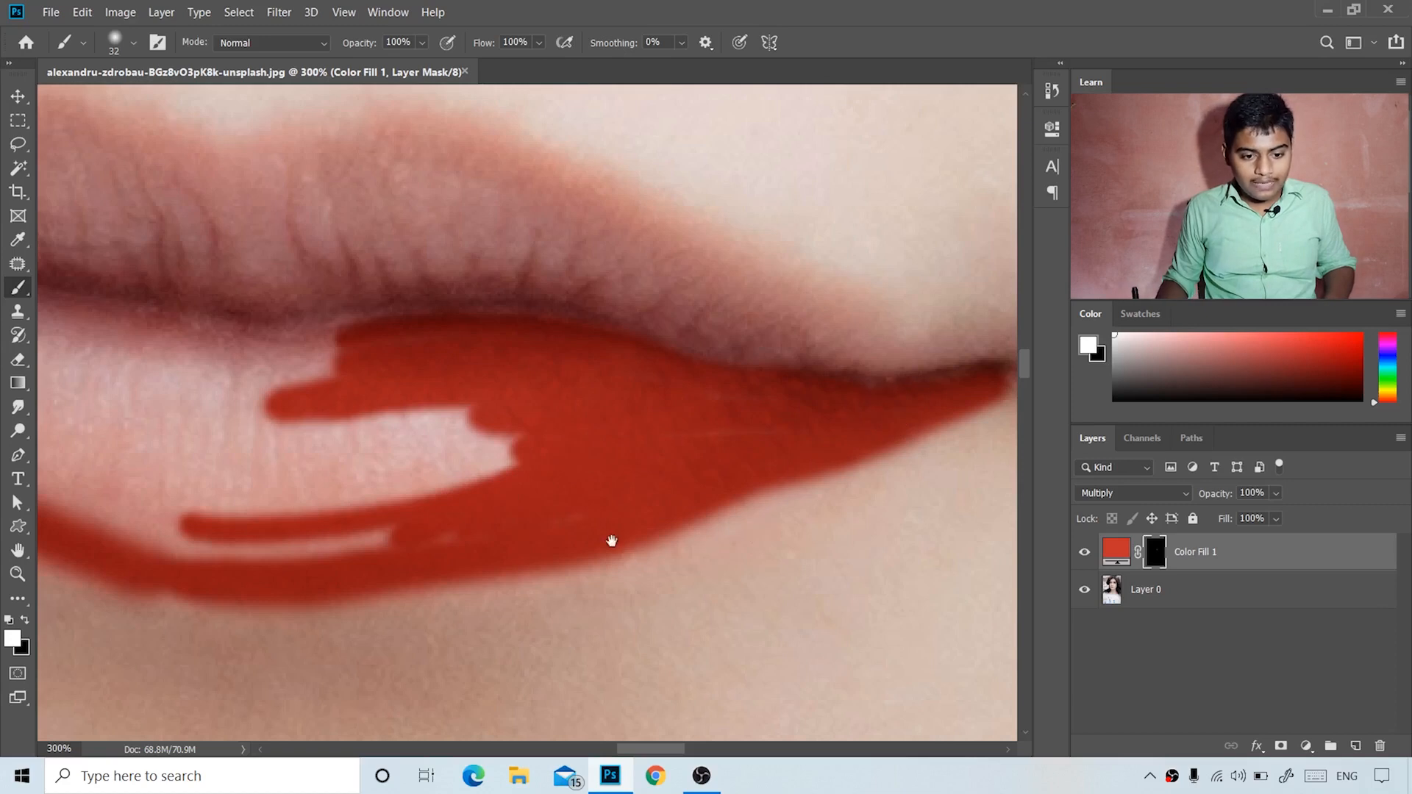
pyautogui.moveTo(559, 552)
pyautogui.mouseDown()
pyautogui.moveTo(817, 488)
pyautogui.moveTo(845, 514)
pyautogui.moveTo(987, 498)
pyautogui.moveTo(917, 554)
pyautogui.mouseUp()
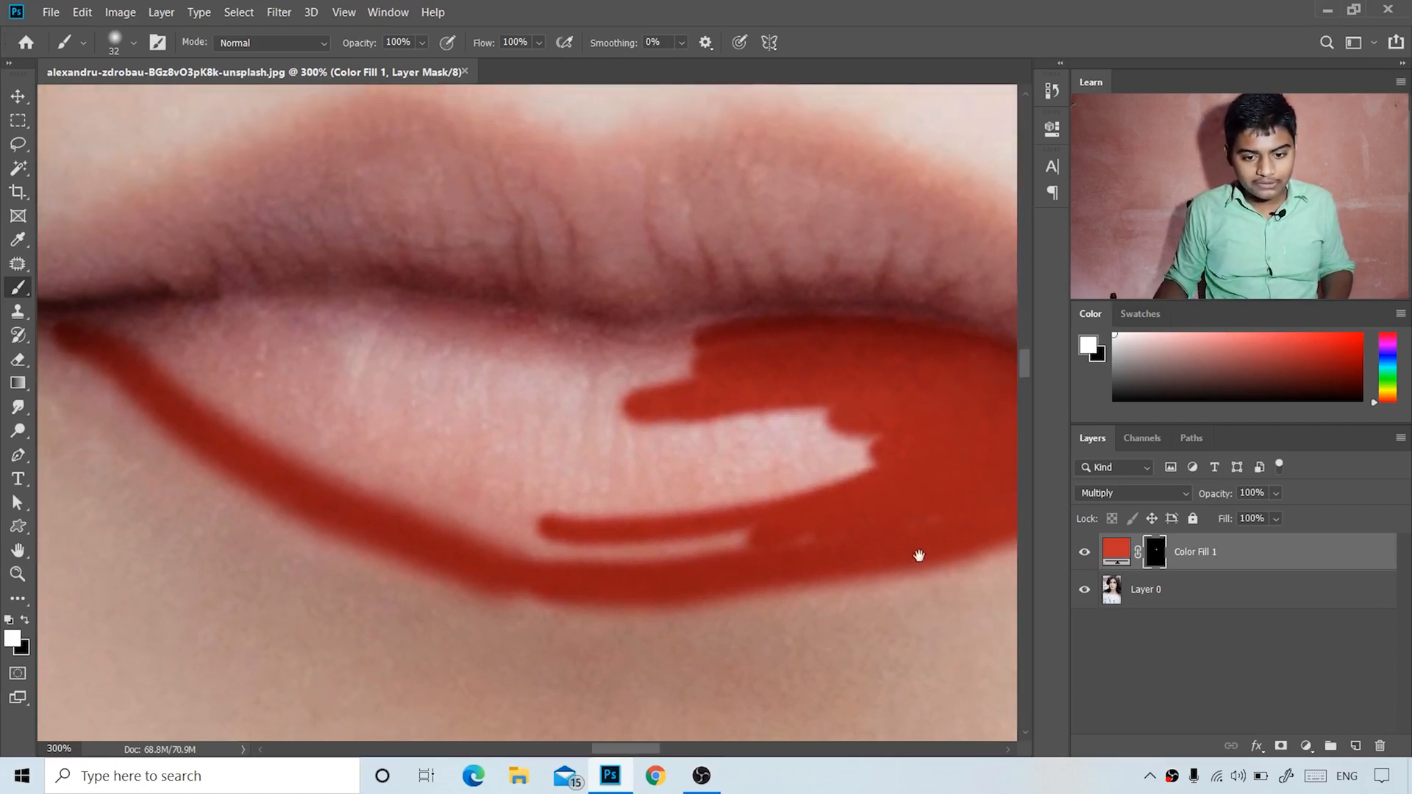
pyautogui.moveTo(683, 562)
pyautogui.mouseDown()
pyautogui.moveTo(764, 539)
pyautogui.moveTo(520, 545)
pyautogui.moveTo(672, 539)
pyautogui.moveTo(504, 582)
pyautogui.moveTo(672, 531)
pyautogui.moveTo(551, 505)
pyautogui.moveTo(604, 512)
pyautogui.moveTo(559, 527)
pyautogui.moveTo(901, 444)
pyautogui.moveTo(811, 491)
pyautogui.moveTo(754, 475)
pyautogui.moveTo(824, 440)
pyautogui.mouseUp()
pyautogui.moveTo(129, 319)
pyautogui.mouseDown()
pyautogui.moveTo(110, 316)
pyautogui.moveTo(296, 294)
pyautogui.moveTo(573, 328)
pyautogui.moveTo(873, 328)
pyautogui.mouseUp()
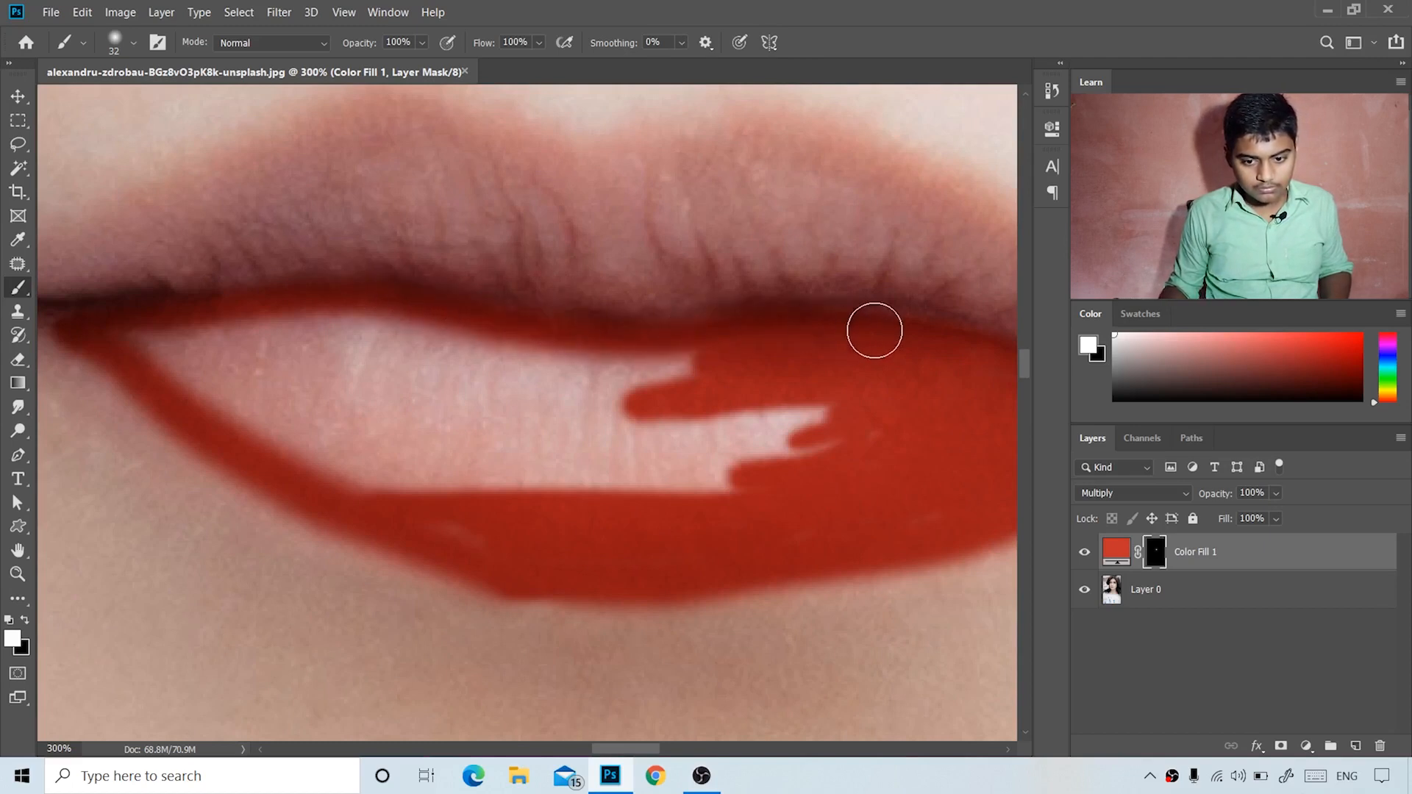
pyautogui.moveTo(665, 366)
pyautogui.mouseDown()
pyautogui.moveTo(507, 367)
pyautogui.moveTo(349, 335)
pyautogui.moveTo(146, 334)
pyautogui.moveTo(360, 316)
pyautogui.moveTo(656, 382)
pyautogui.moveTo(154, 358)
pyautogui.moveTo(251, 418)
pyautogui.moveTo(387, 468)
pyautogui.moveTo(221, 356)
pyautogui.moveTo(483, 400)
pyautogui.moveTo(478, 420)
pyautogui.moveTo(453, 420)
pyautogui.moveTo(814, 414)
pyautogui.moveTo(648, 438)
pyautogui.moveTo(863, 431)
pyautogui.moveTo(855, 407)
pyautogui.moveTo(718, 484)
pyautogui.moveTo(470, 474)
pyautogui.moveTo(585, 445)
pyautogui.moveTo(372, 446)
pyautogui.moveTo(446, 483)
pyautogui.moveTo(274, 451)
pyautogui.moveTo(455, 505)
pyautogui.moveTo(464, 534)
pyautogui.mouseUp()
pyautogui.moveTo(716, 581)
pyautogui.mouseDown()
pyautogui.moveTo(442, 432)
pyautogui.moveTo(495, 467)
pyautogui.mouseUp()
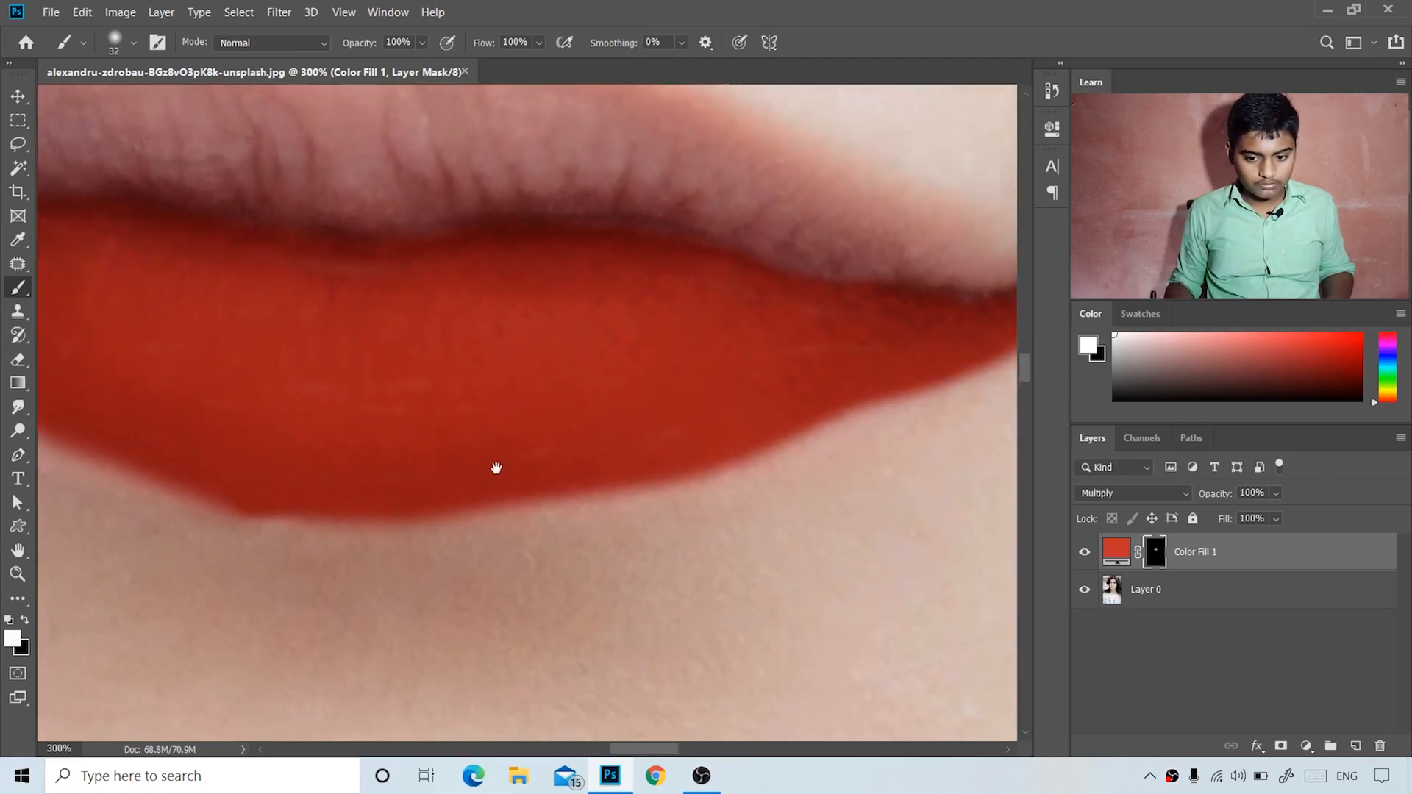
# - Lower the red fill layer's opacity to 48% and inspect the painted edges of the lower lip
pyautogui.press('Return')
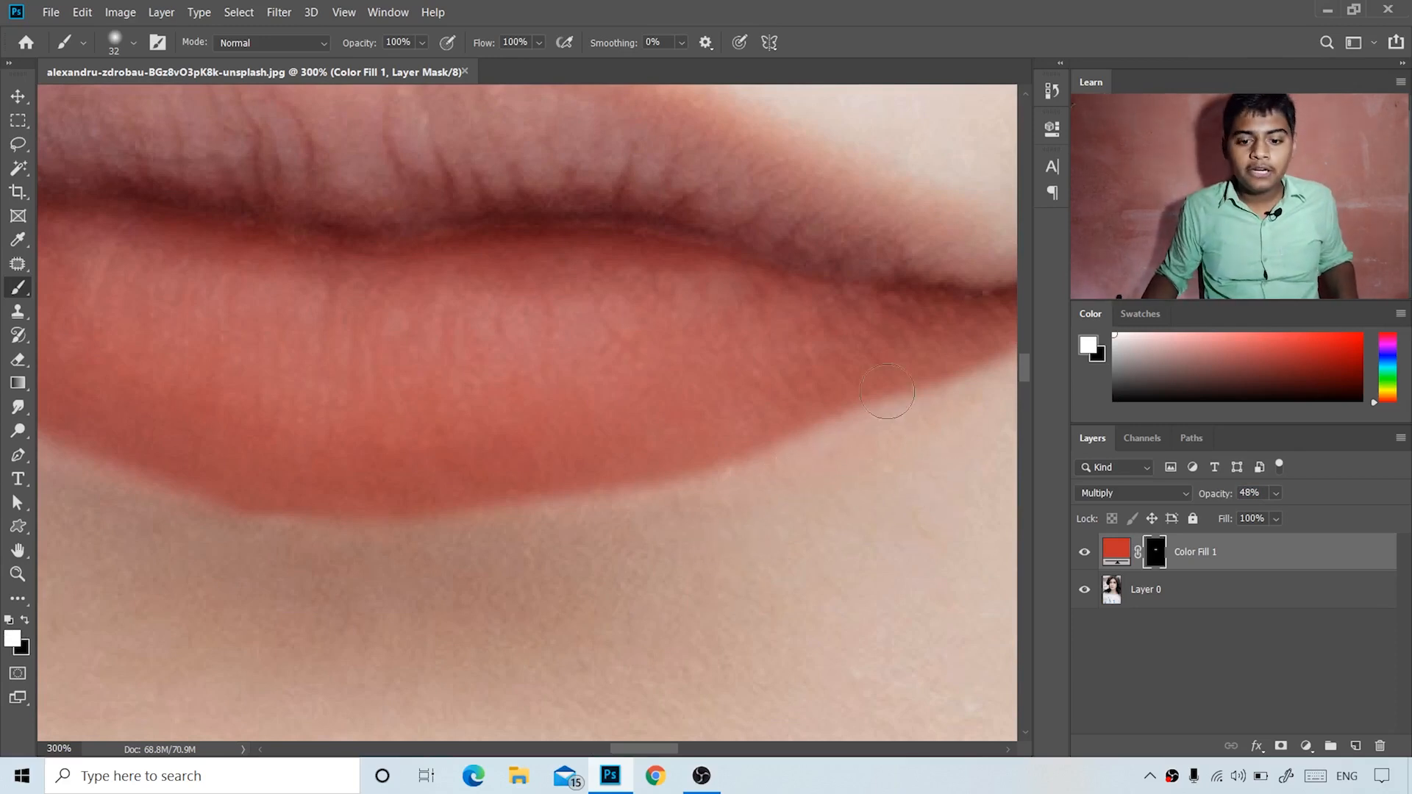
pyautogui.moveTo(331, 611); pyautogui.dragTo(985, 596)
pyautogui.moveTo(409, 562); pyautogui.dragTo(3, 610)
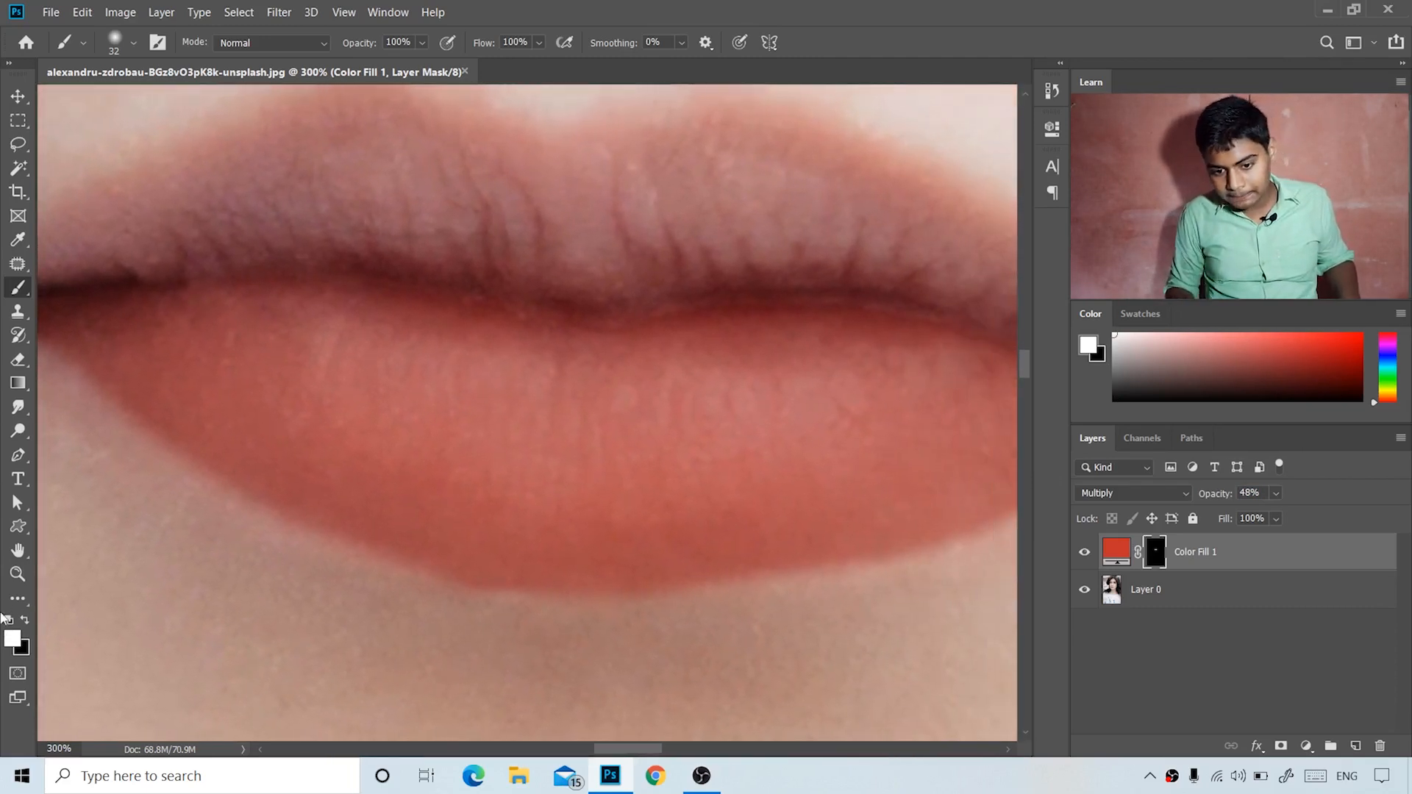
pyautogui.moveTo(277, 581); pyautogui.dragTo(289, 646)
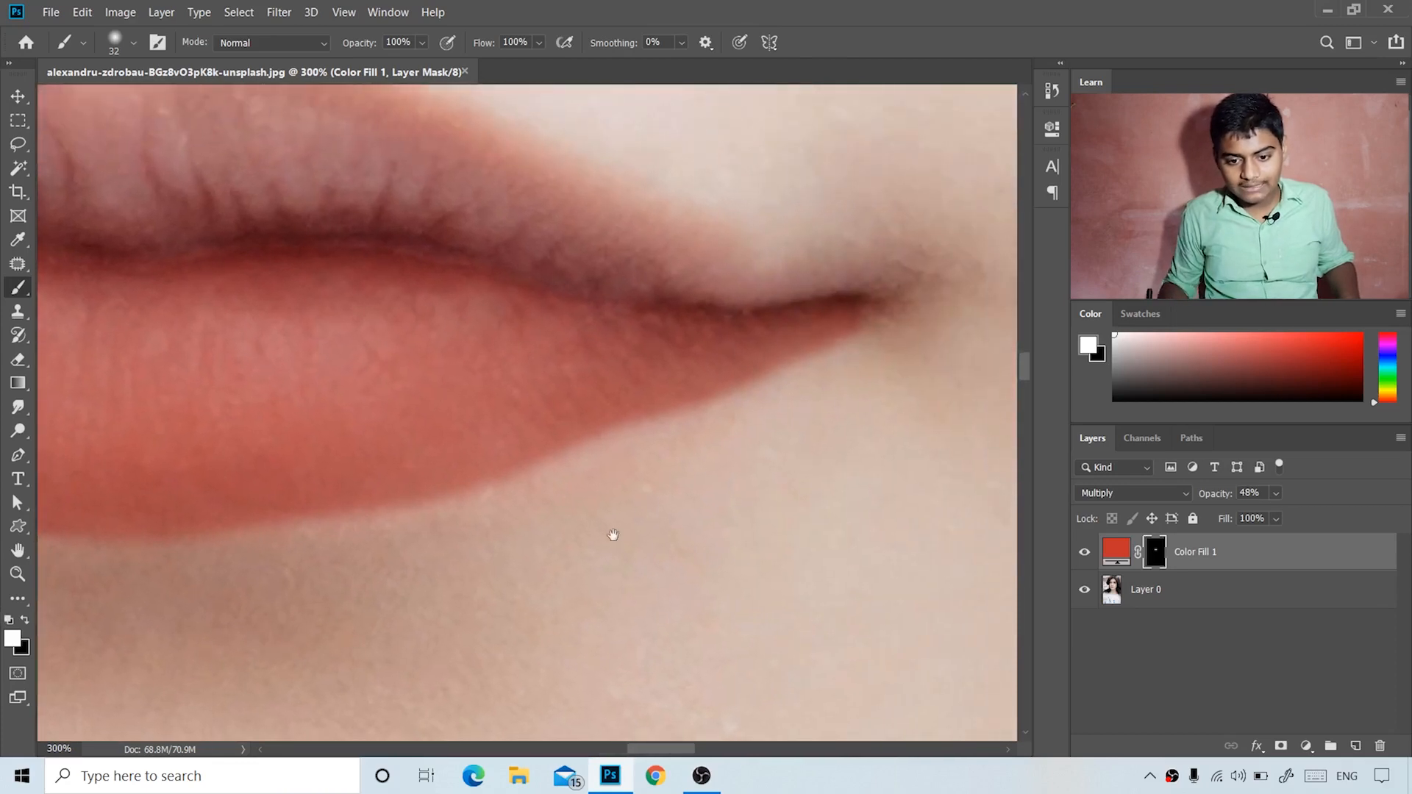
pyautogui.moveTo(611, 536); pyautogui.dragTo(335, 576)
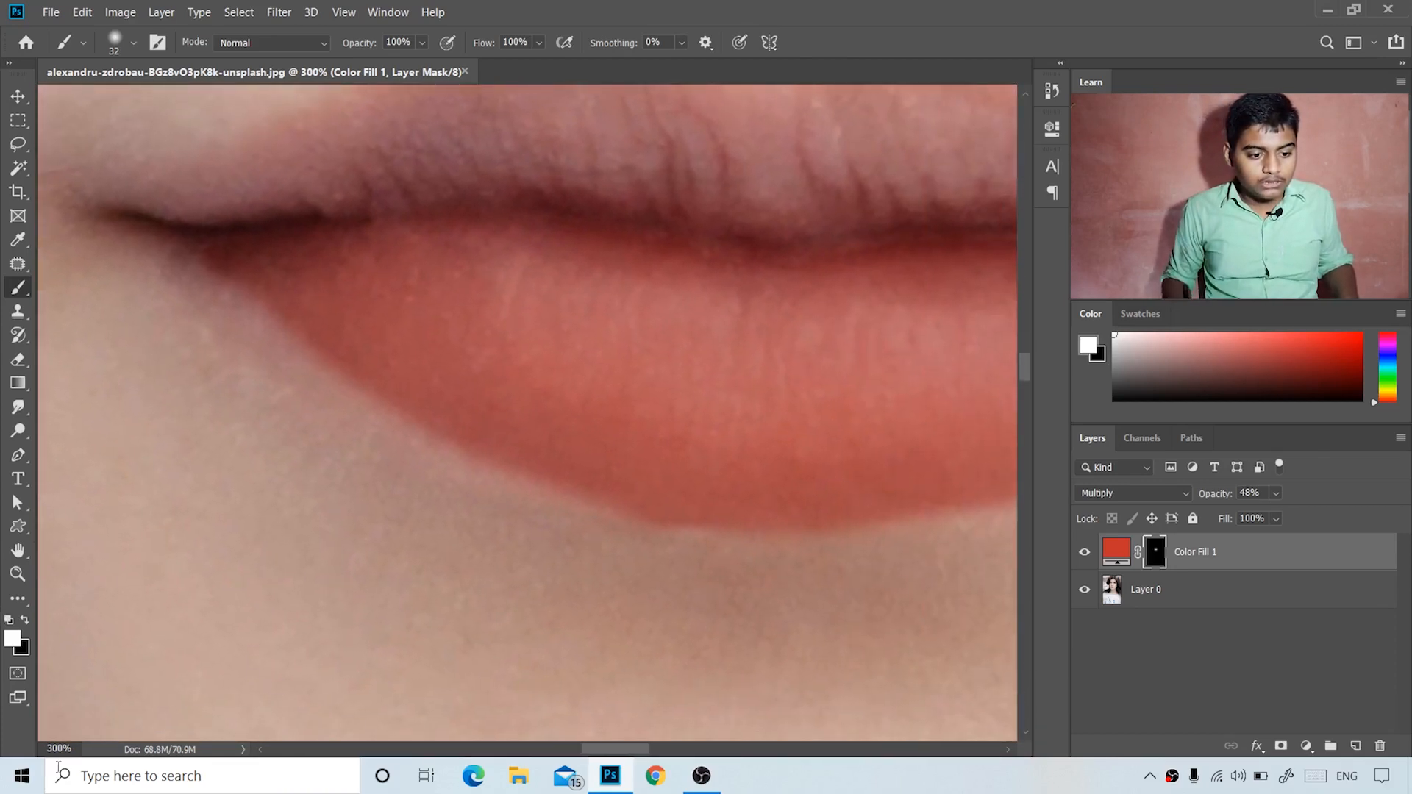
# - Clean the lower lip's bottom edge with black on the mask and set the fill layer's opacity to 100%
pyautogui.press('x')
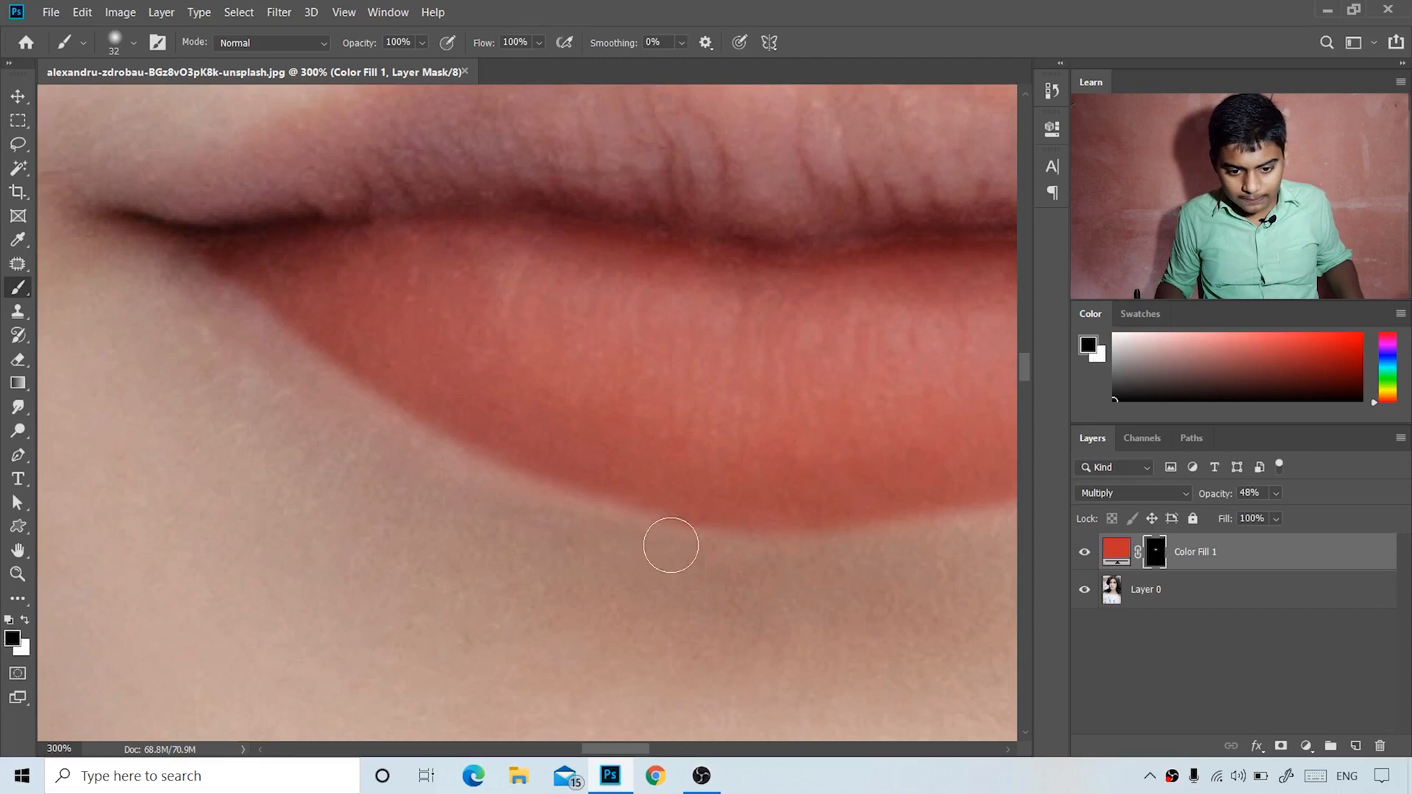
pyautogui.moveTo(921, 574); pyautogui.dragTo(352, 615)
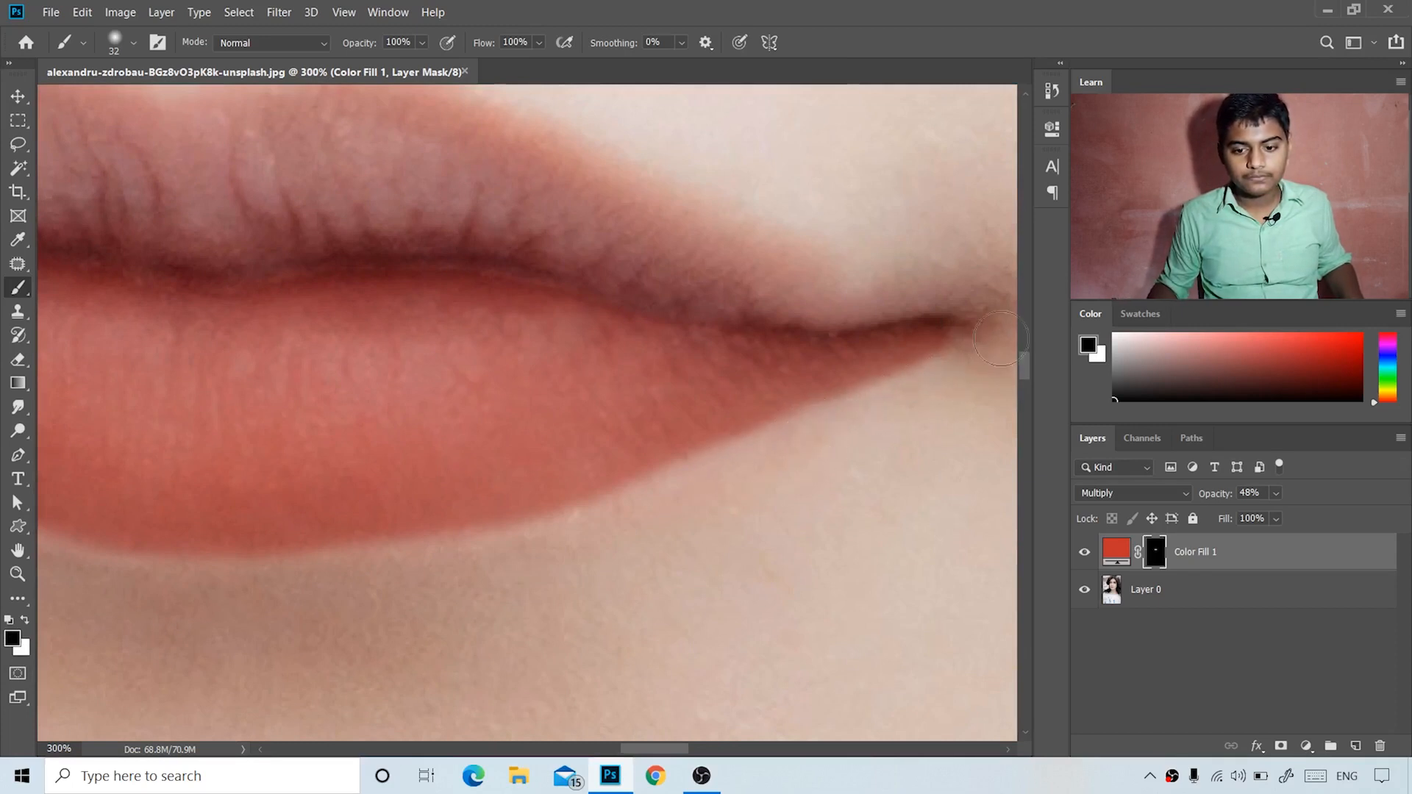
pyautogui.moveTo(536, 633); pyautogui.dragTo(809, 654)
pyautogui.moveTo(1230, 496); pyautogui.dragTo(1384, 497)
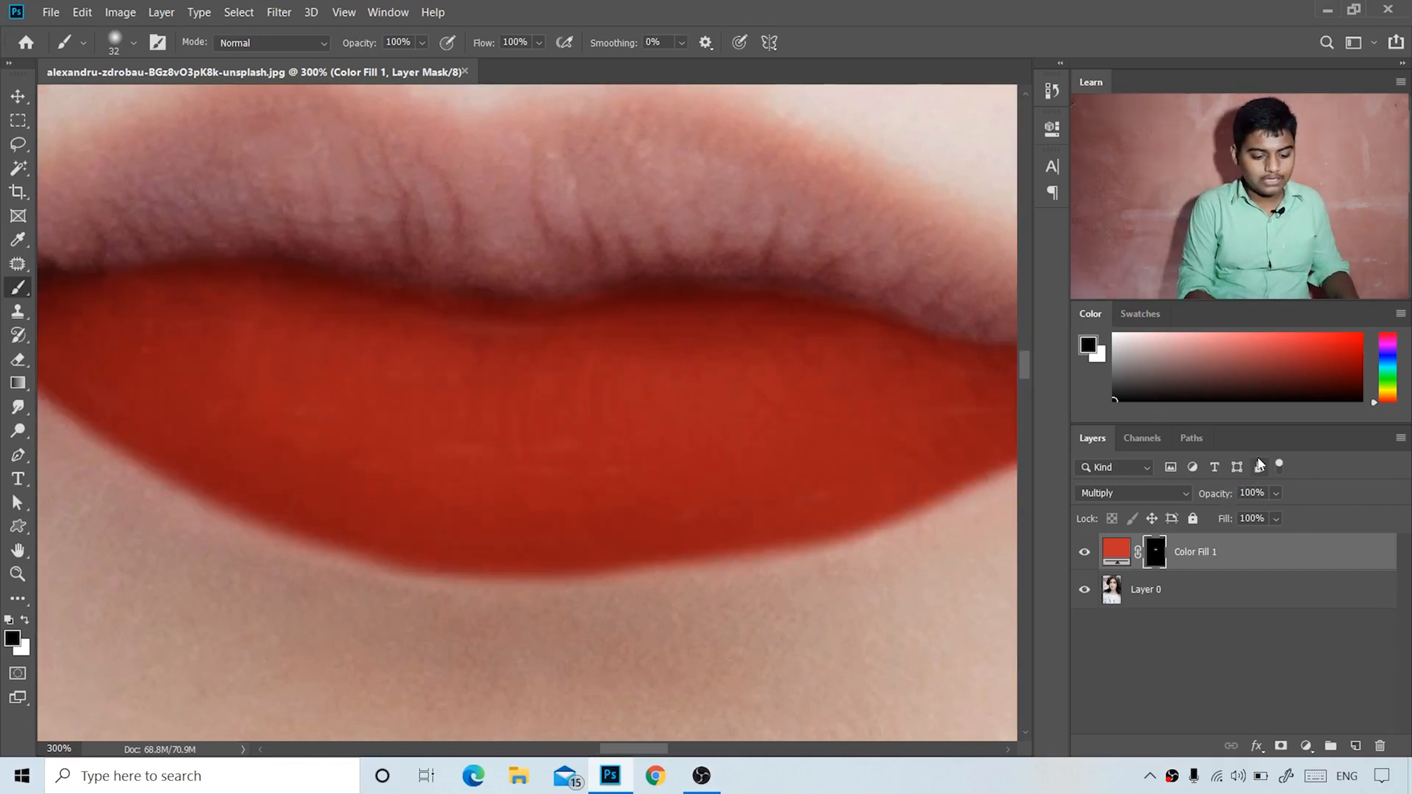
# - Preview alternative blend modes for the red fill layer on the whole mouth, keep Multiply, and target the fill instead of its mask
pyautogui.hotkey('ctrl', '1')
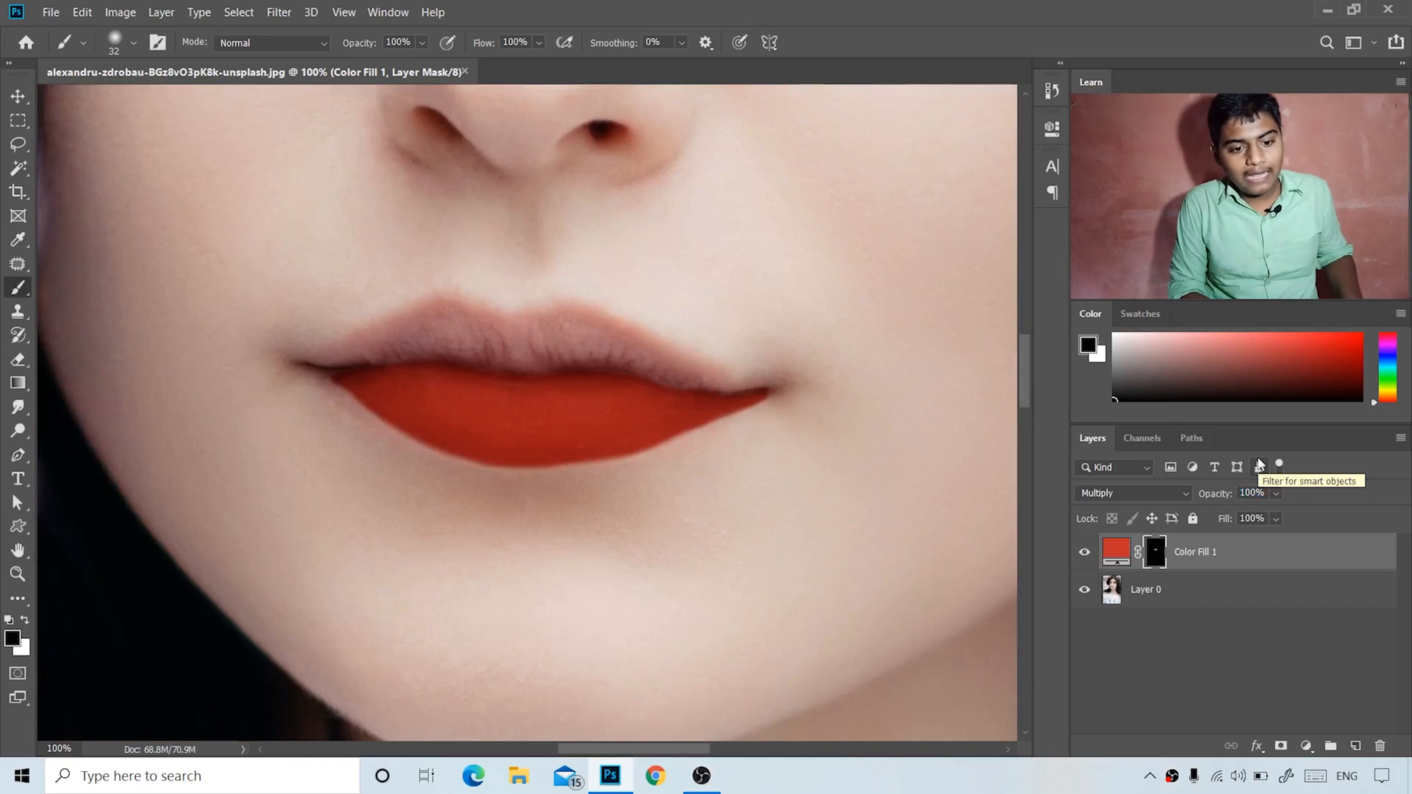
pyautogui.hotkey('ctrl', '-')
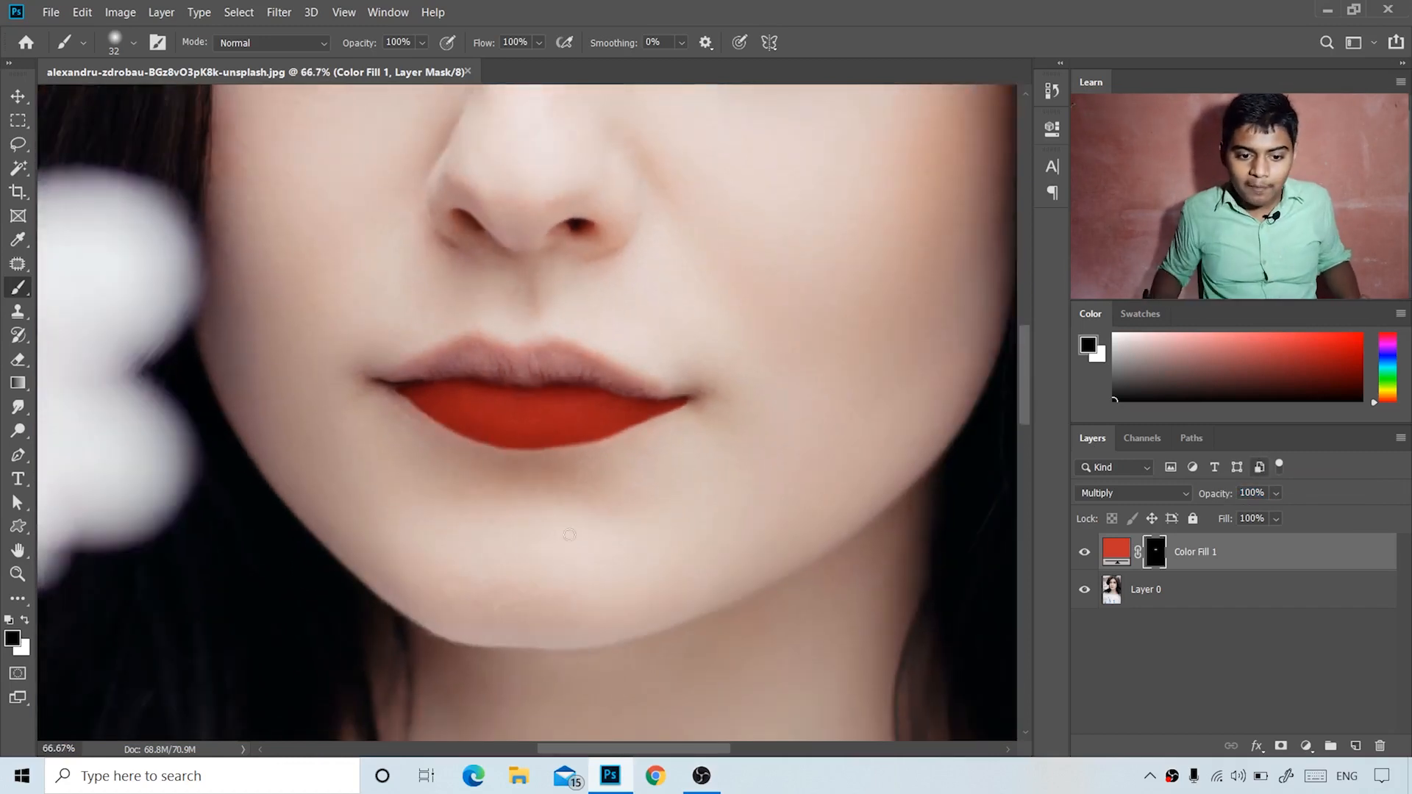
pyautogui.click(1175, 494)
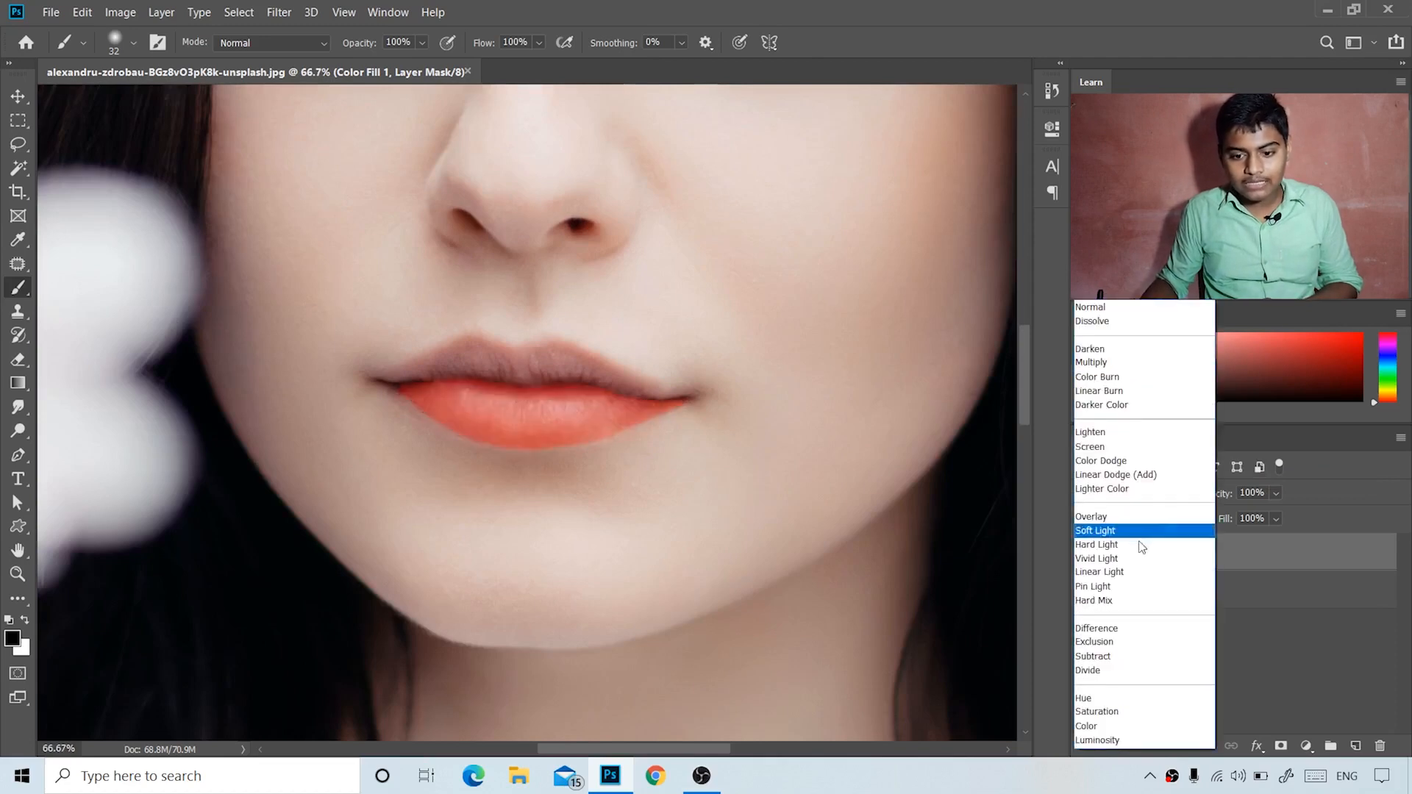
pyautogui.click(1136, 363)
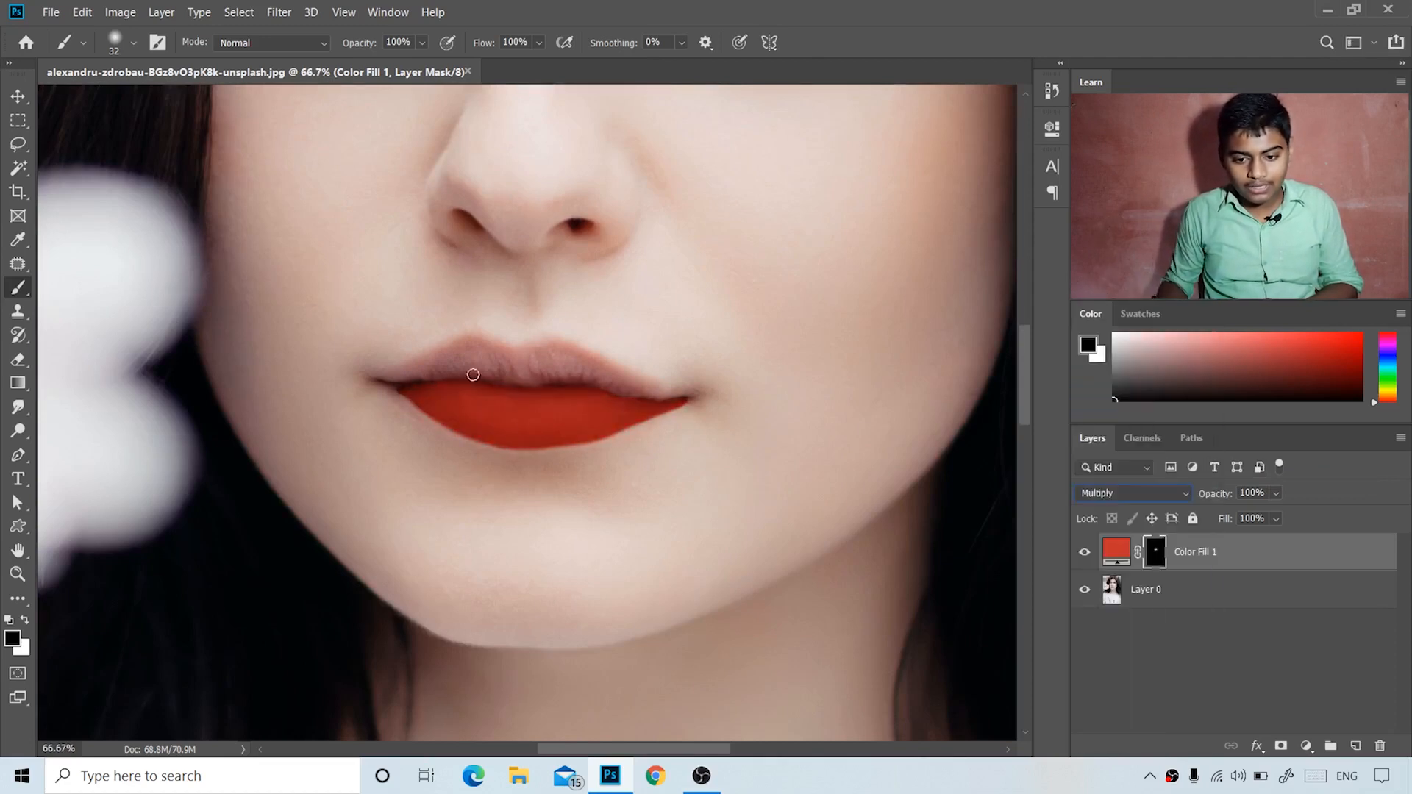
pyautogui.hotkey('ctrl', '2')
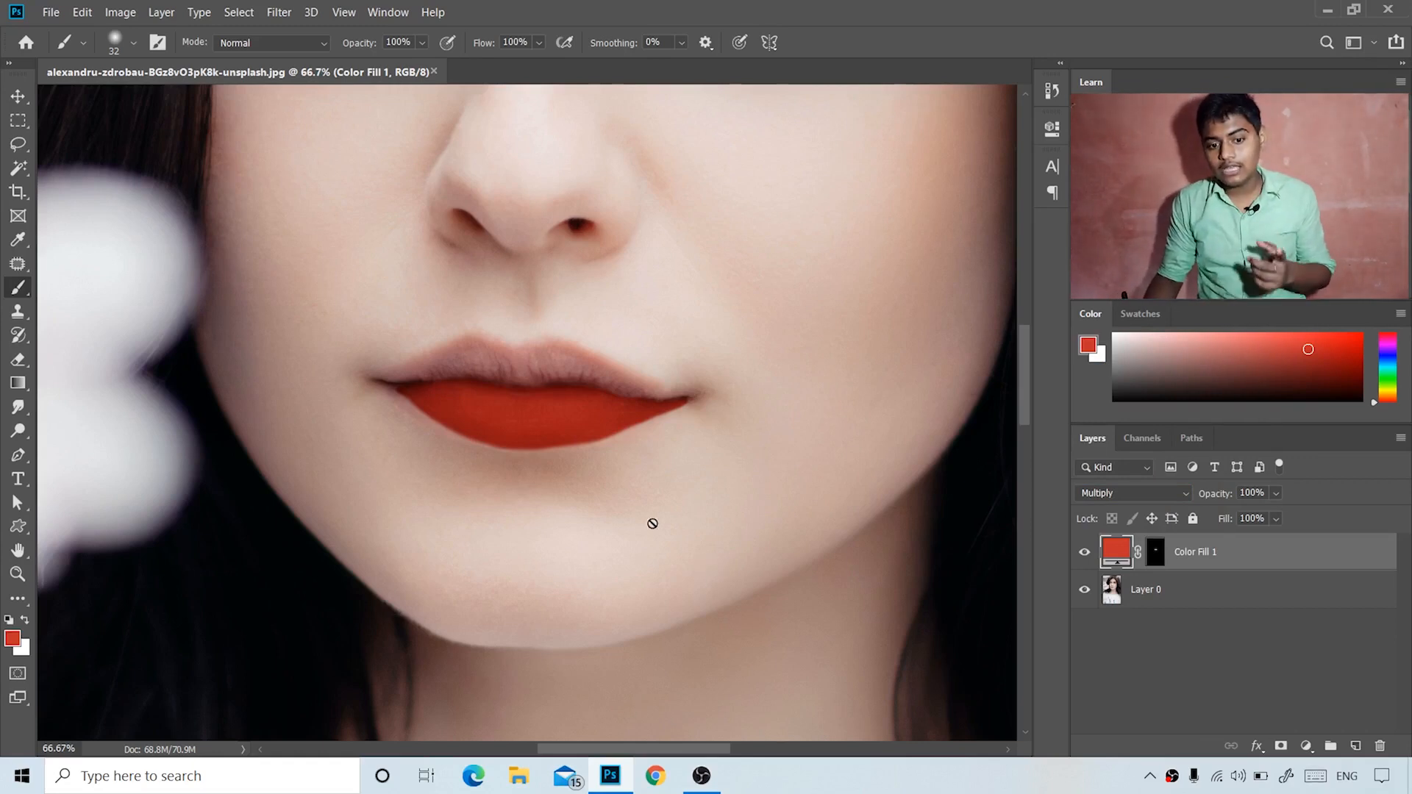
# - In the red fill layer's blending options, lower and split the Underlying Layer highlight slider to about 129 / 197 to reveal the lip highlights
pyautogui.doubleClick(1314, 555)
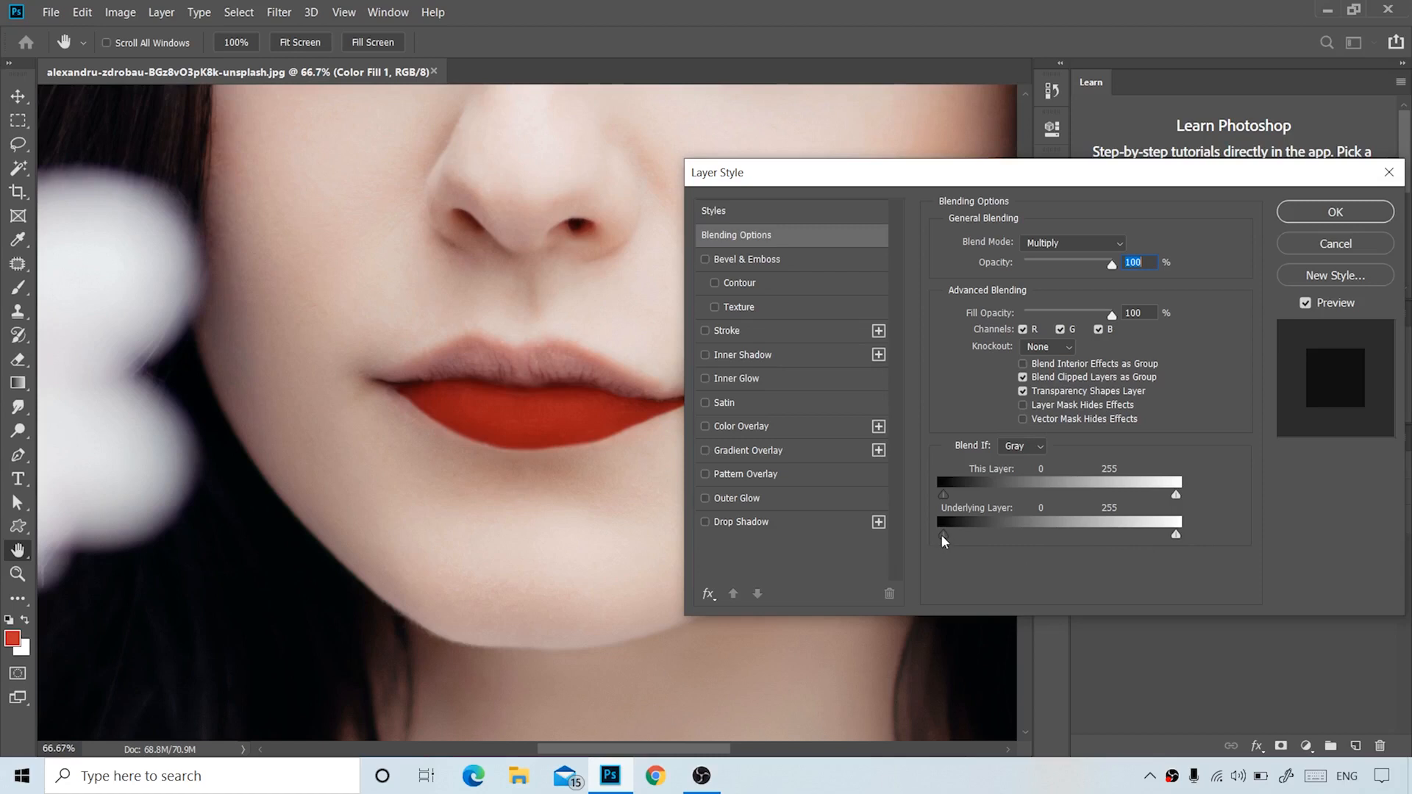
pyautogui.moveTo(942, 534); pyautogui.dragTo(946, 531)
pyautogui.moveTo(1111, 535); pyautogui.dragTo(1207, 535)
pyautogui.moveTo(1175, 534); pyautogui.dragTo(1081, 540)
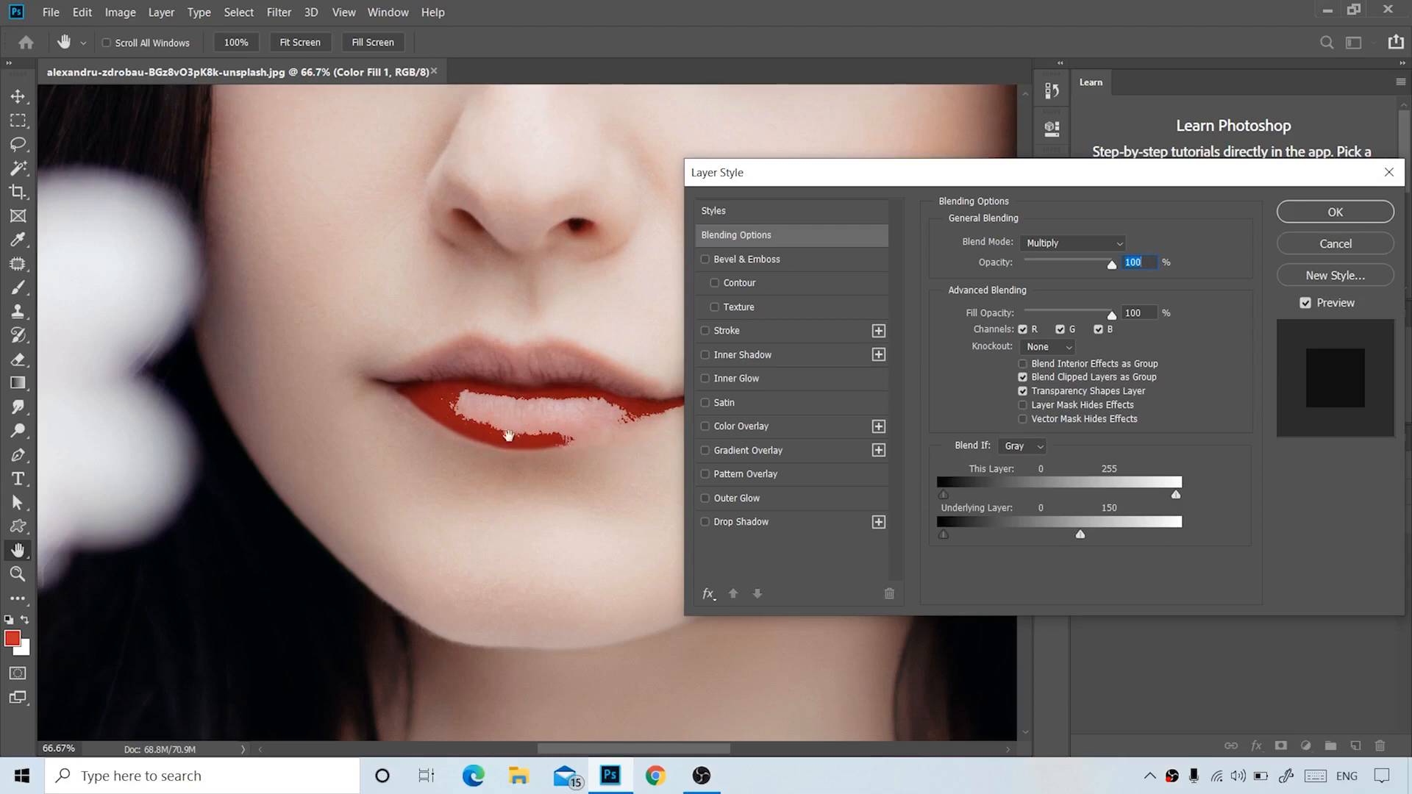
pyautogui.press('alt')
pyautogui.moveTo(1088, 533); pyautogui.dragTo(1124, 534)
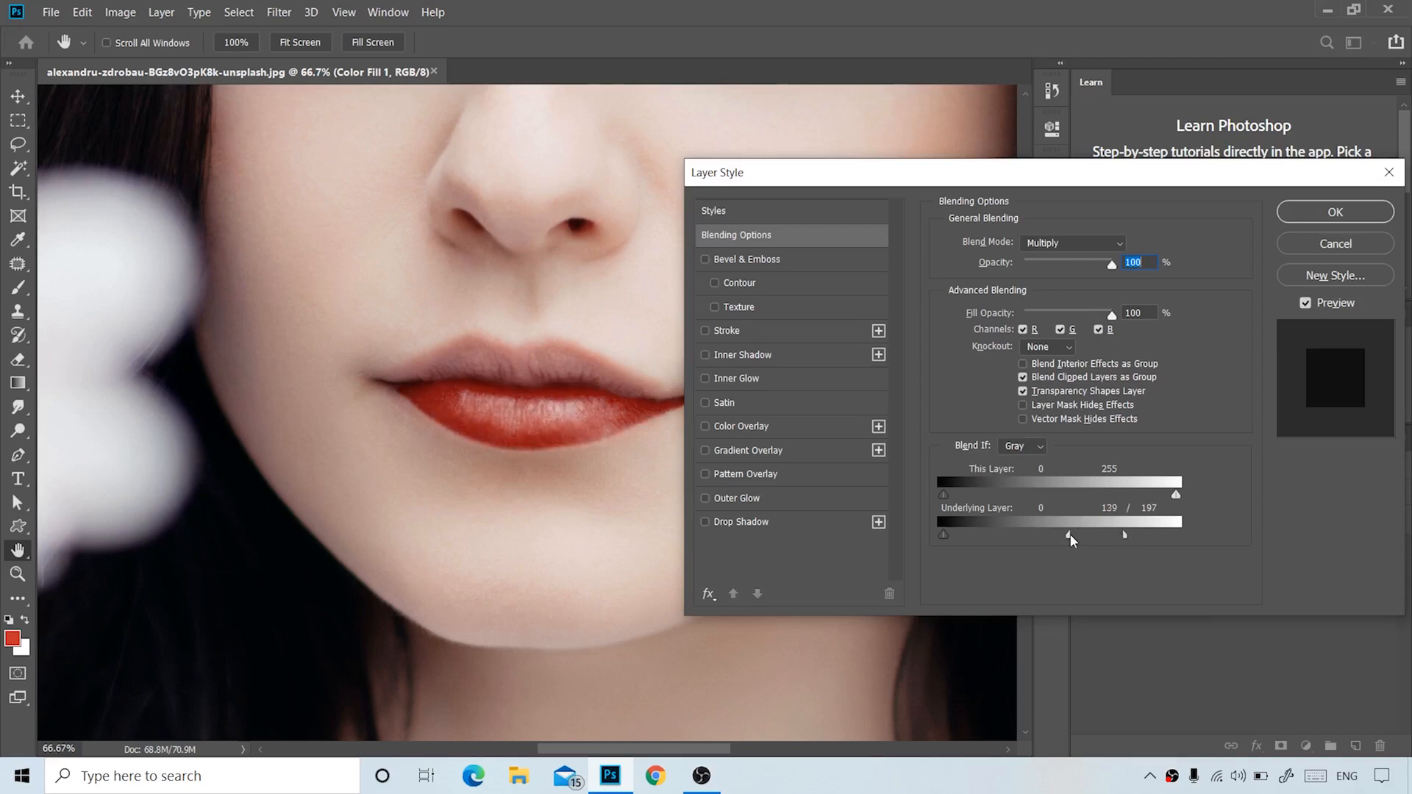
pyautogui.click(1336, 214)
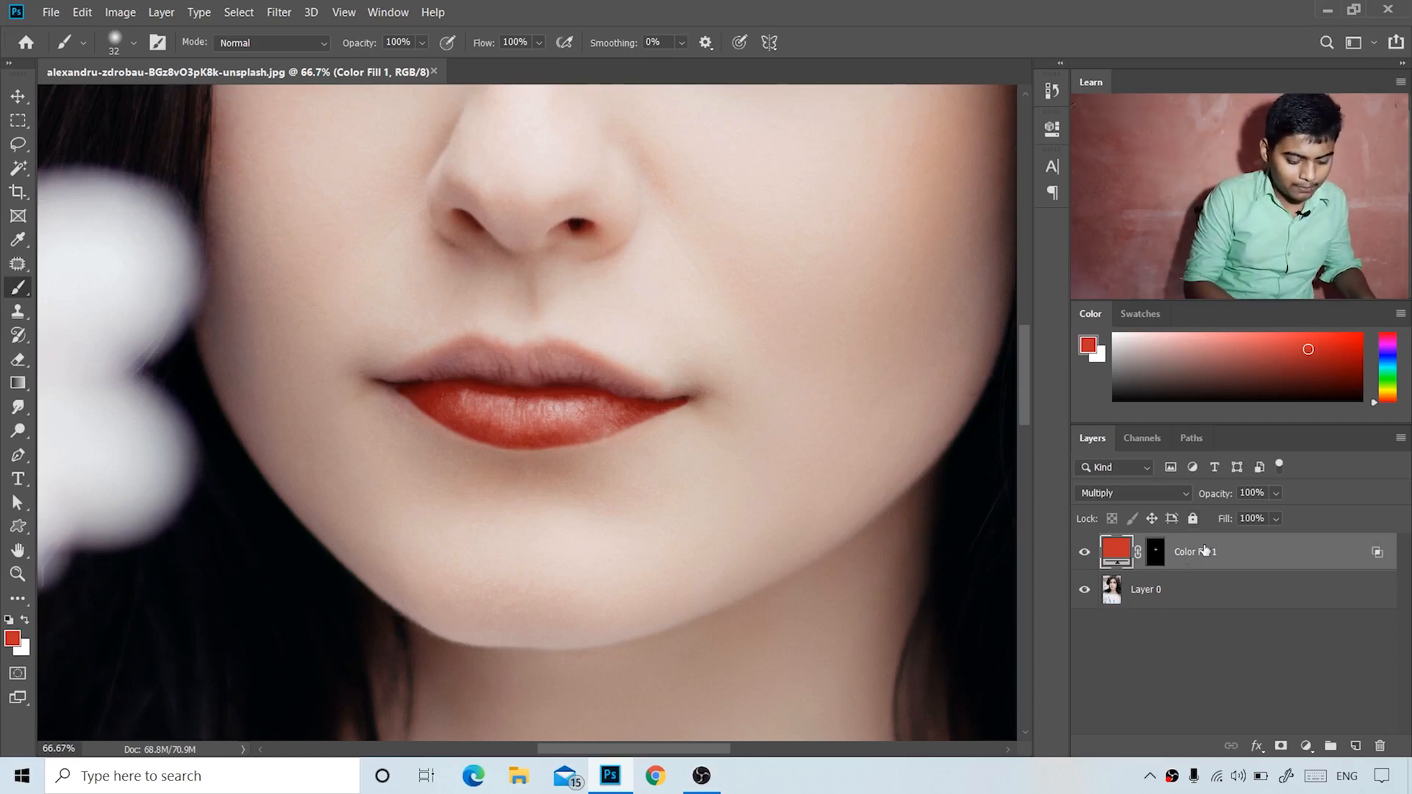
# - Duplicate the red fill layer, set the copy's blend mode to Screen, and compare the lips with the copy hidden and shown
pyautogui.hotkey('ctrl', 'j')
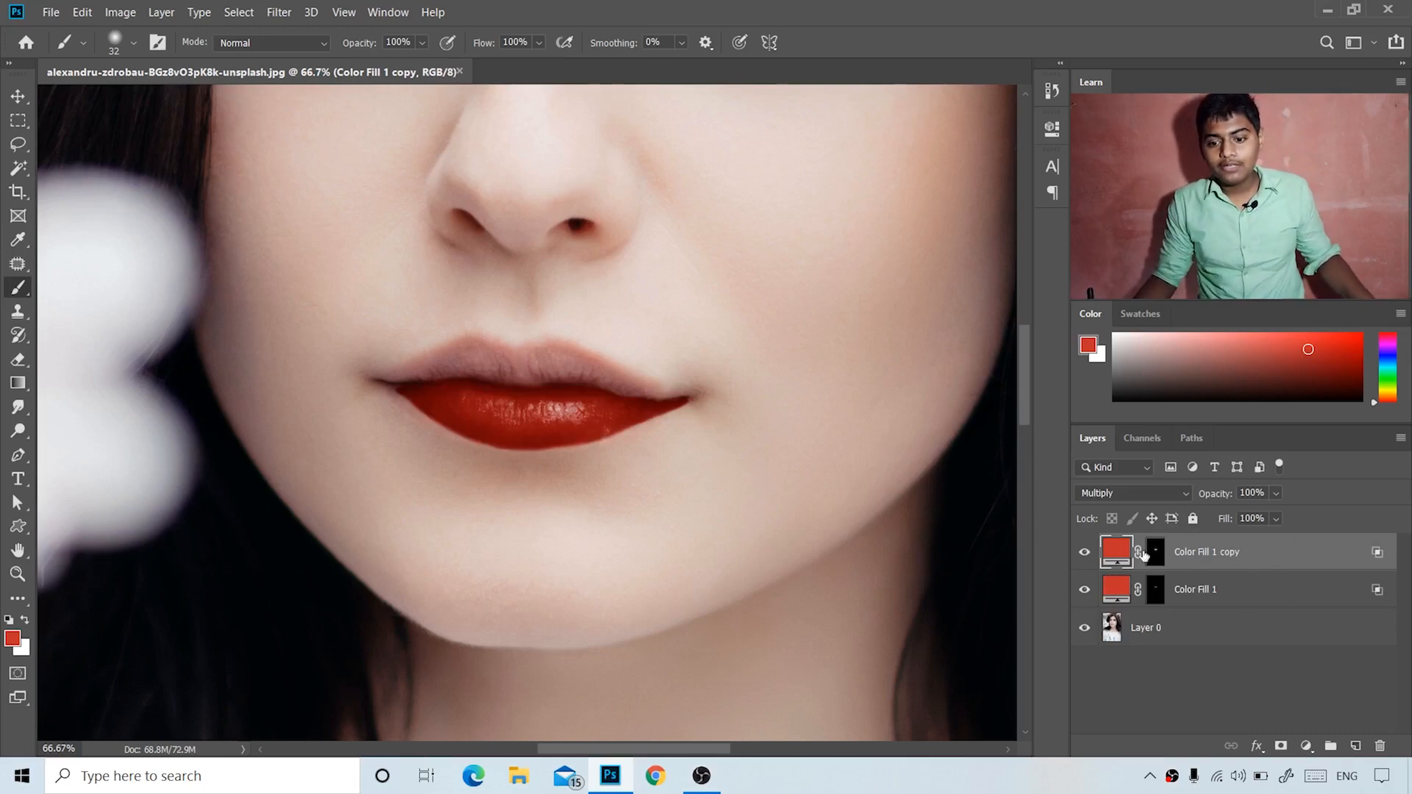
pyautogui.click(1177, 498)
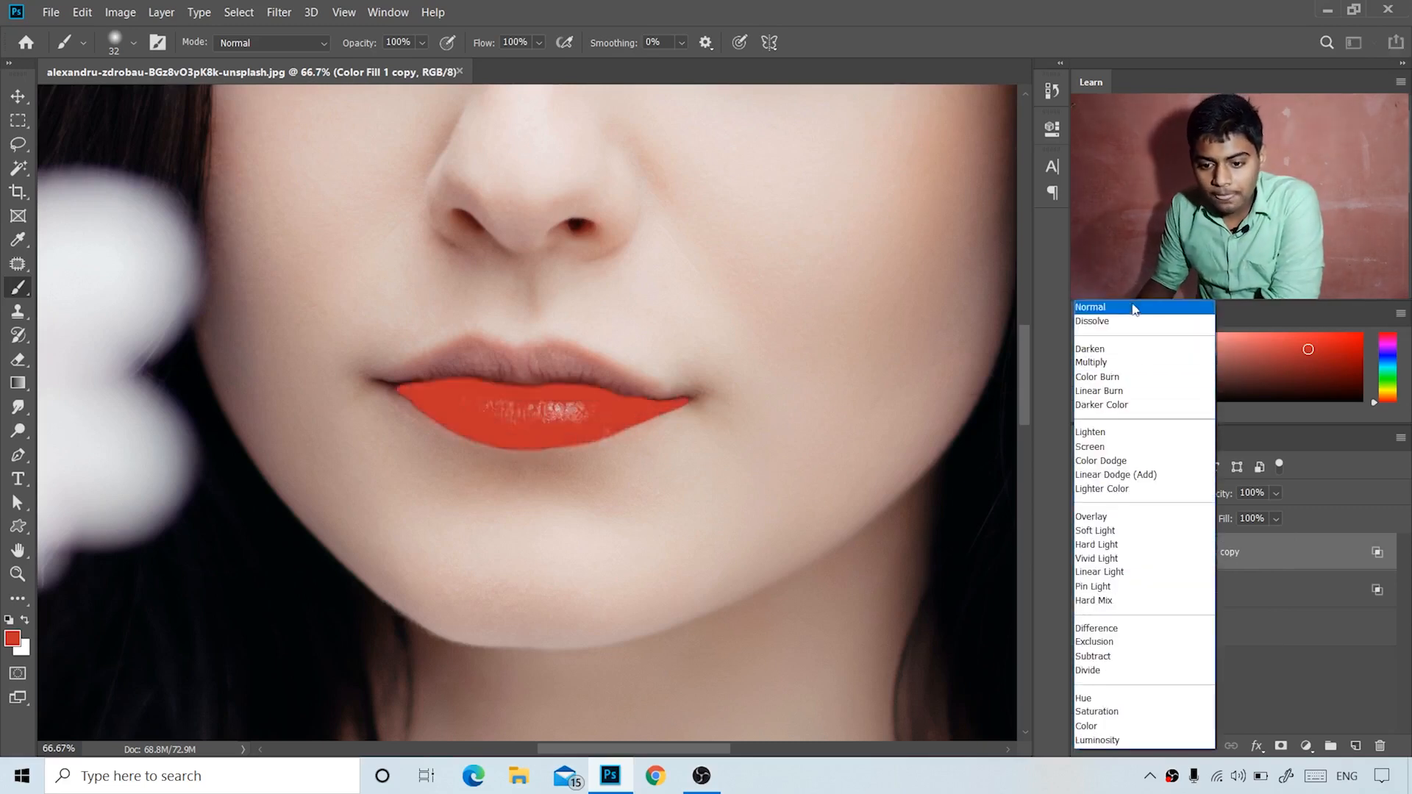
pyautogui.click(1119, 363)
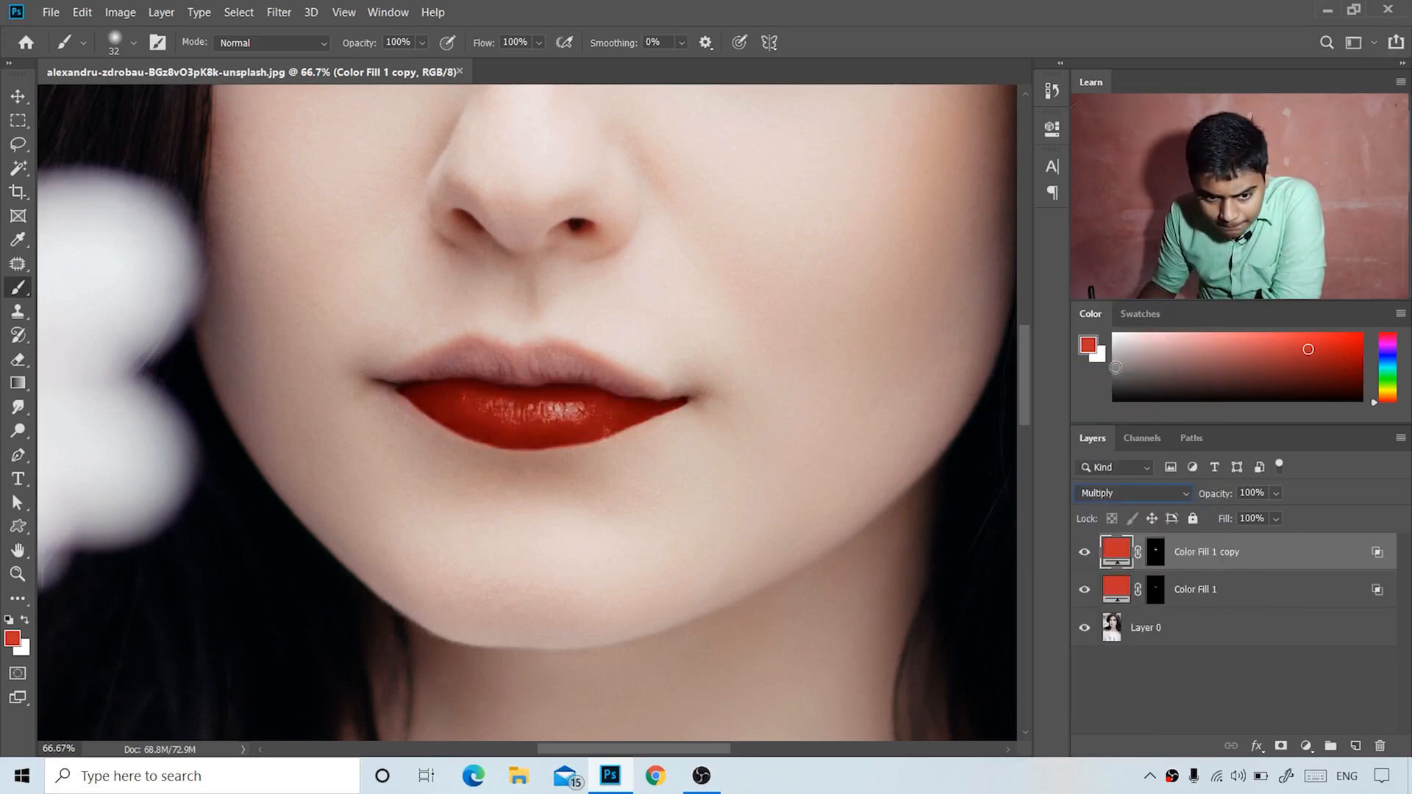
pyautogui.click(1128, 494)
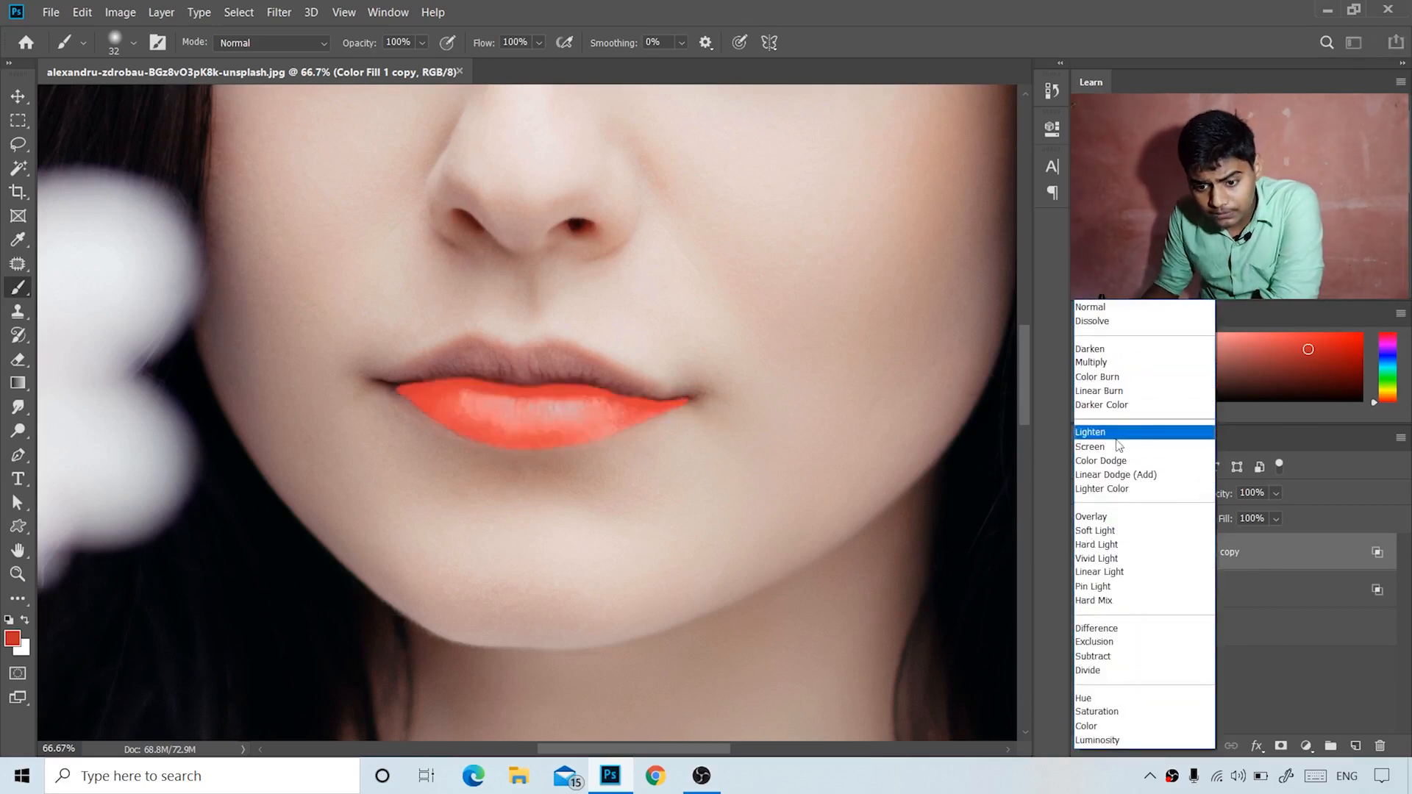
pyautogui.click(1112, 447)
pyautogui.click(1085, 553)
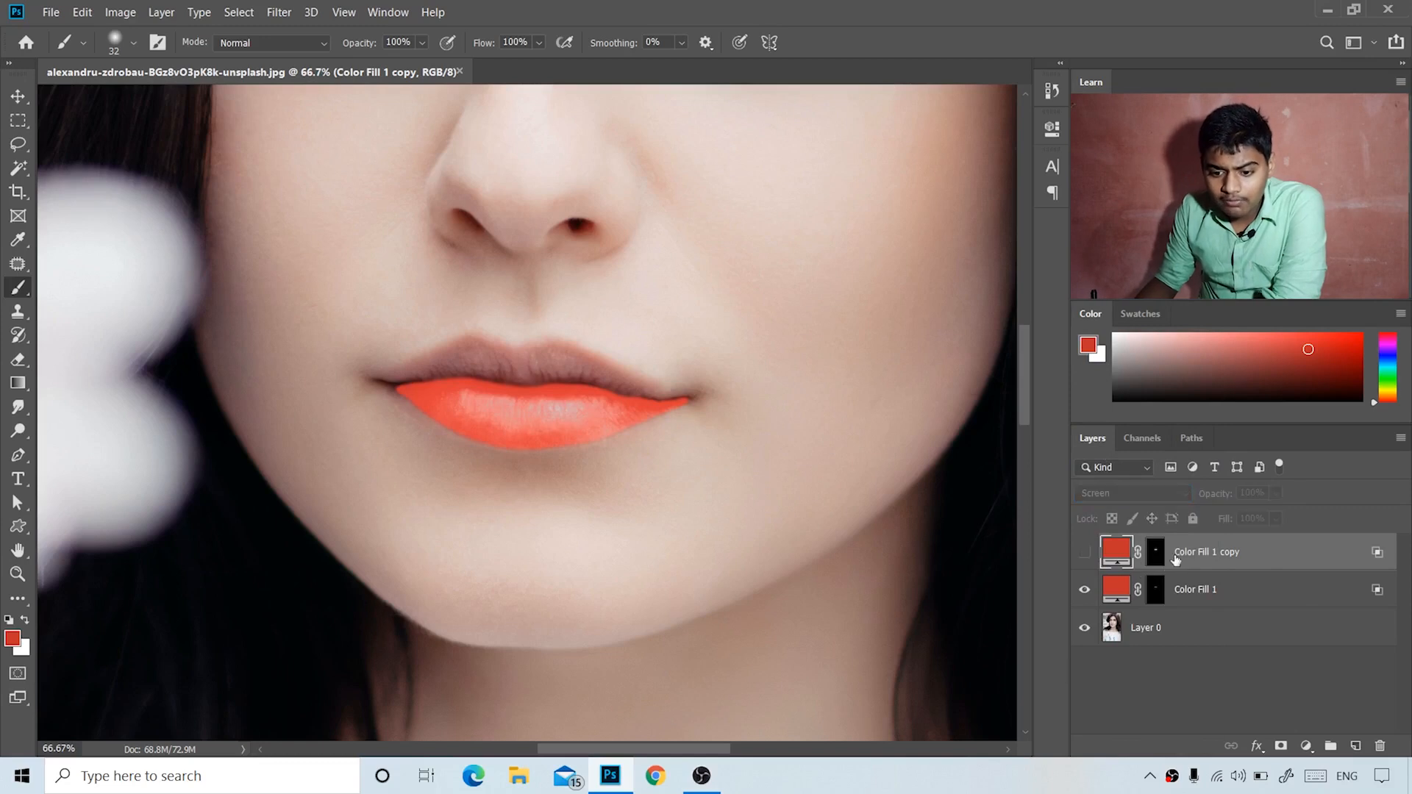
pyautogui.click(1083, 554)
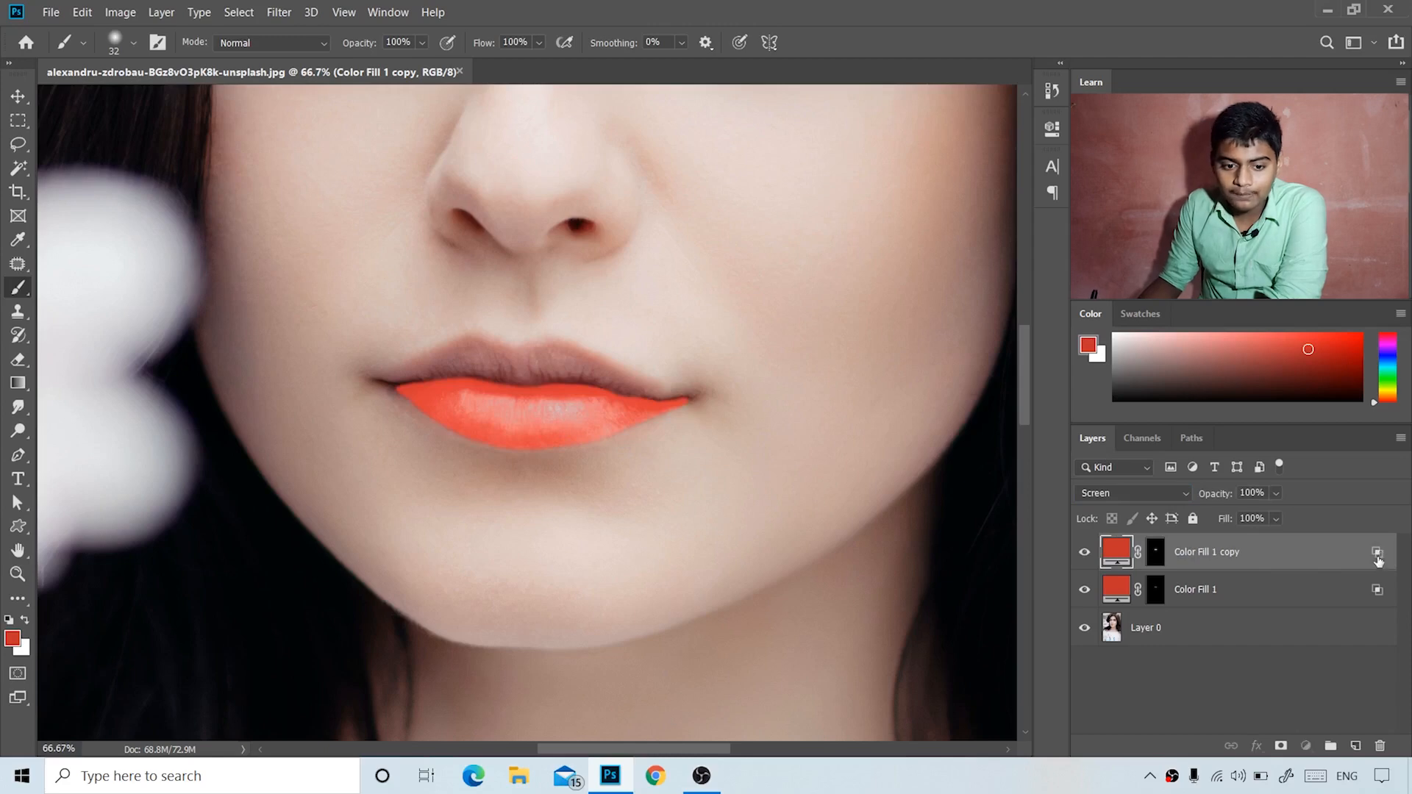
# - In the Screen copy's blending options, reset the Underlying Layer highlight slider to 255 and raise the shadow slider to 116
pyautogui.press('h')
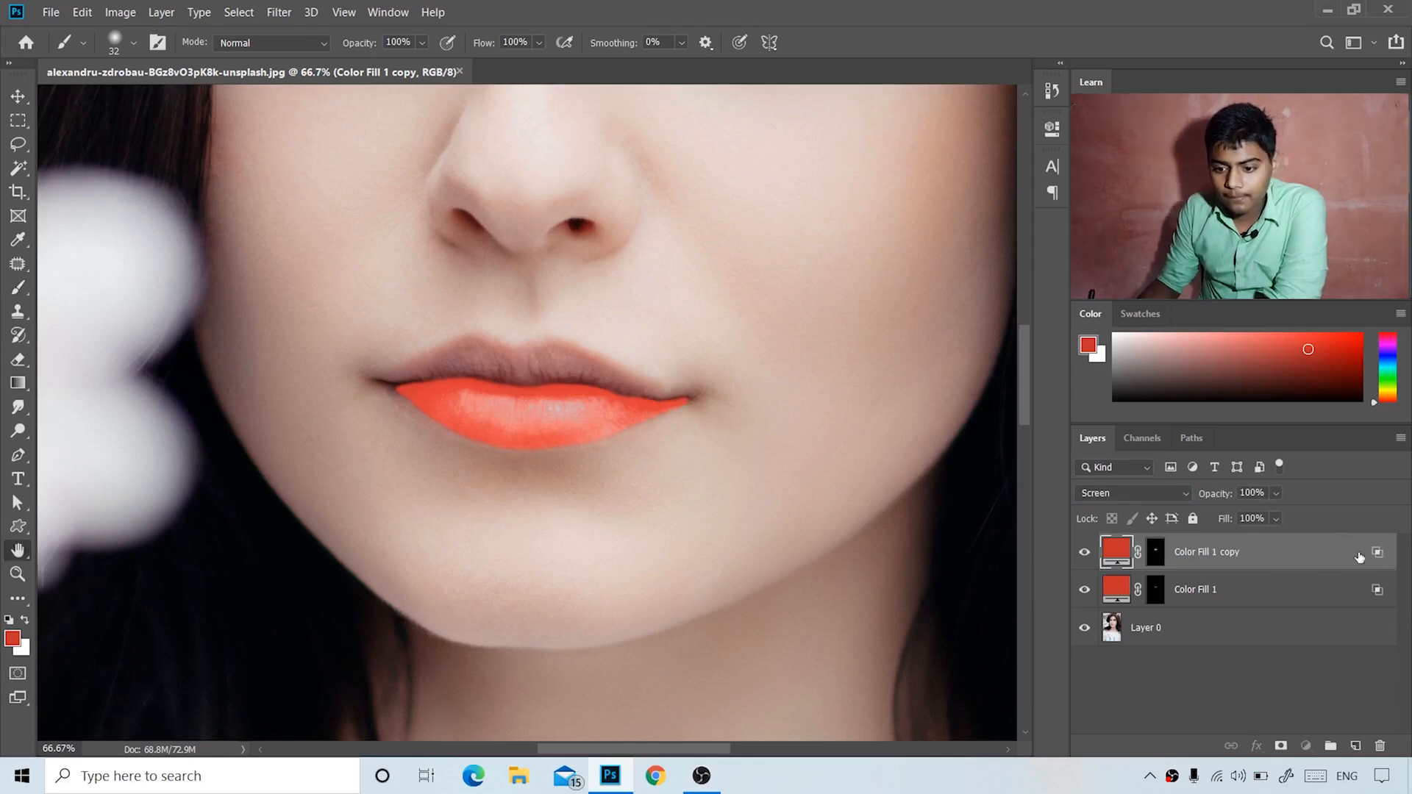
pyautogui.doubleClick(1379, 553)
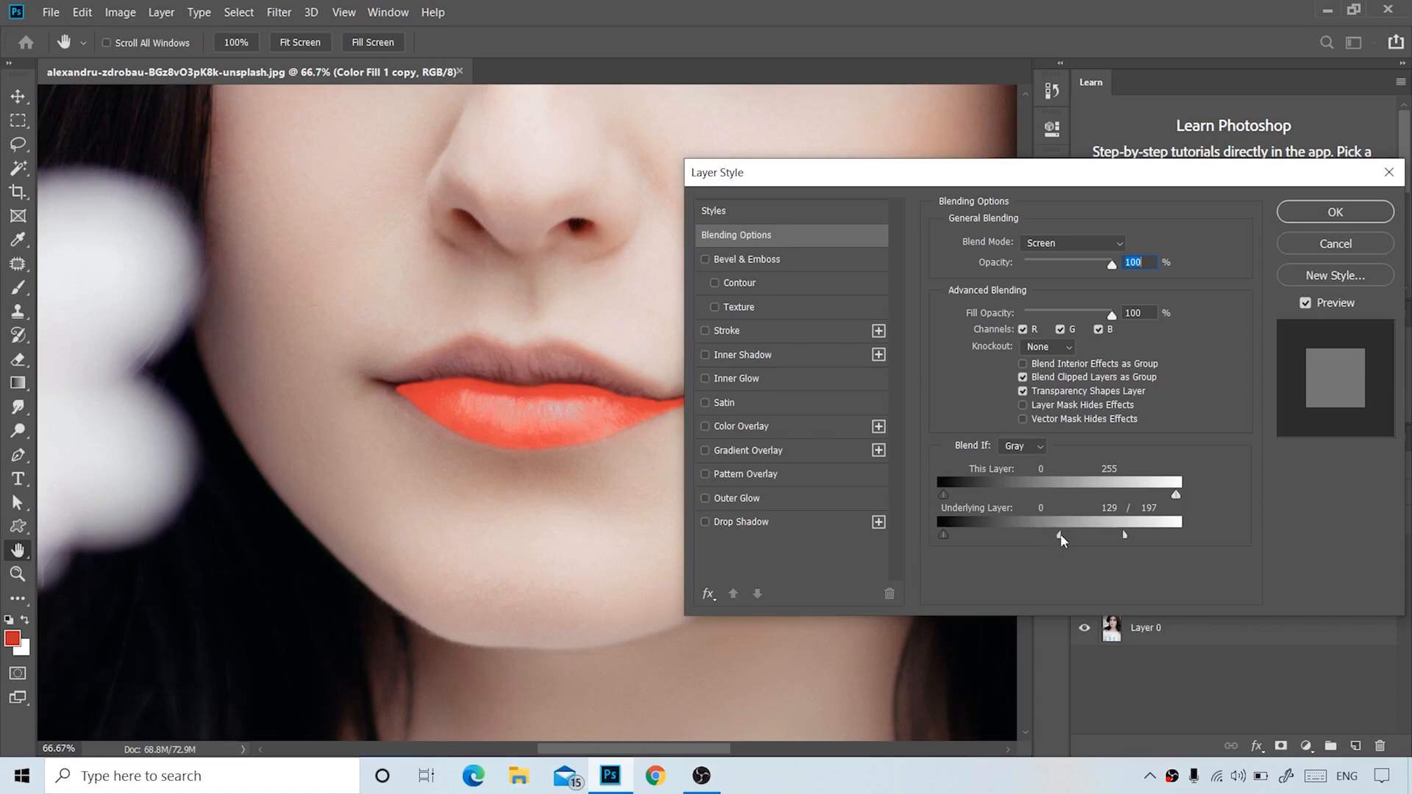
pyautogui.moveTo(1057, 537); pyautogui.dragTo(1261, 531)
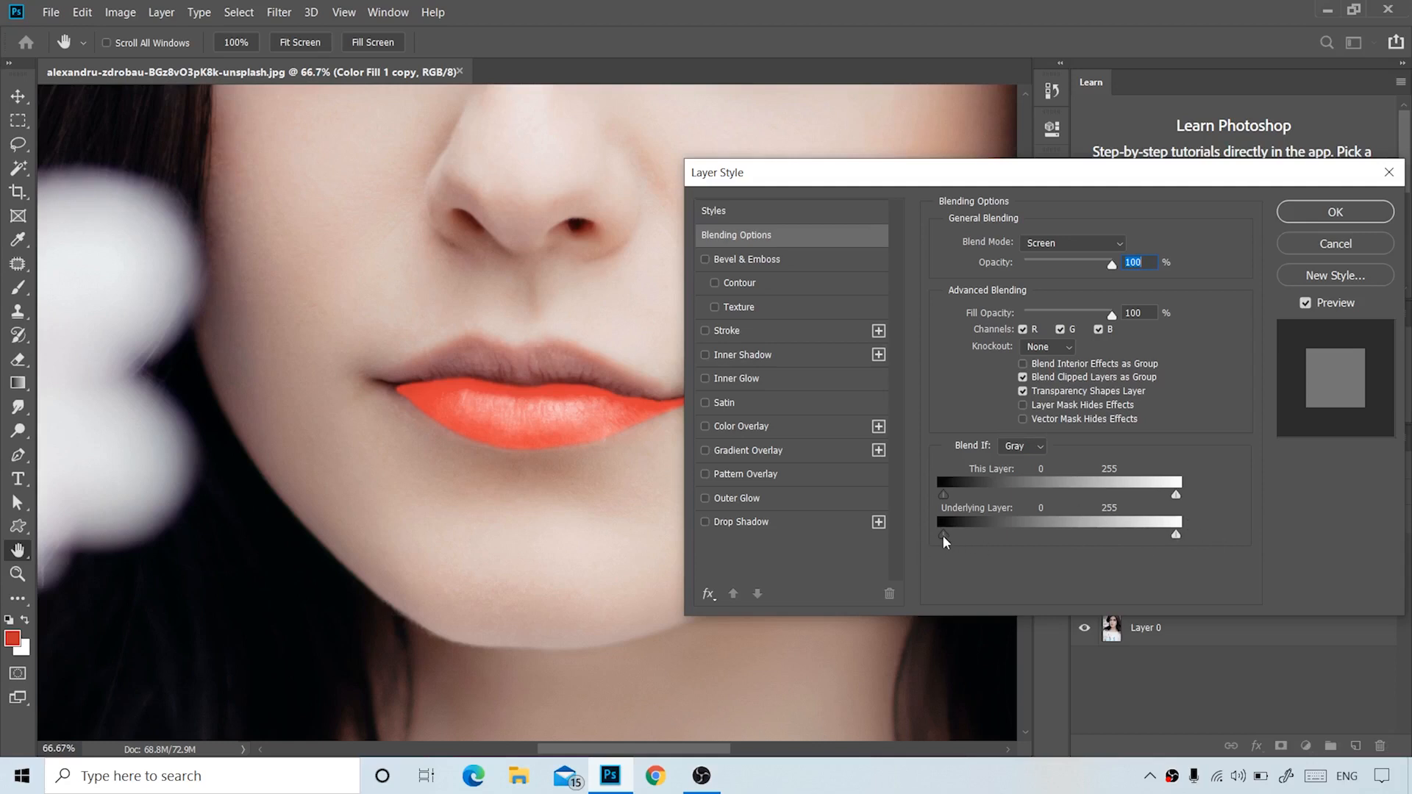
pyautogui.moveTo(944, 539); pyautogui.dragTo(1049, 535)
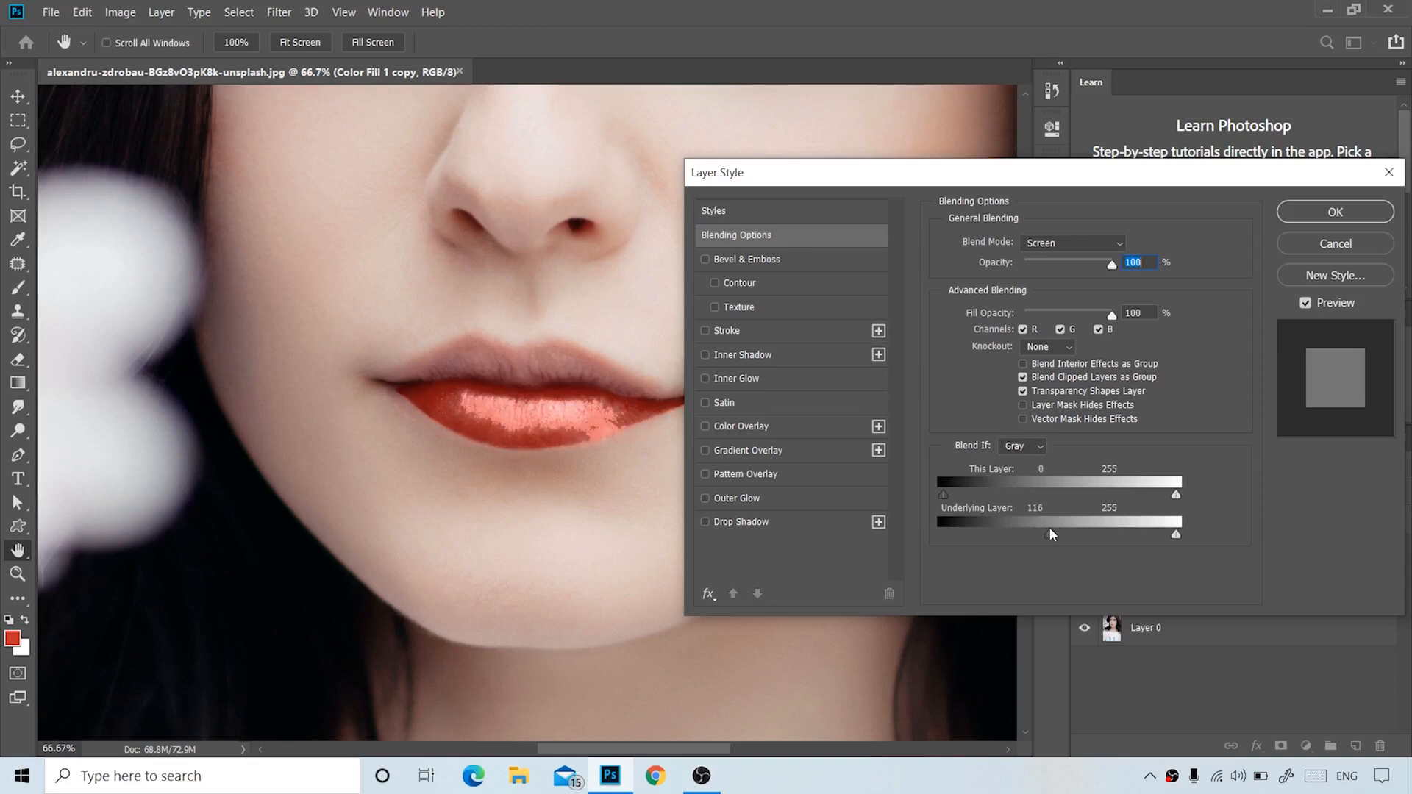
# - Split the Screen copy's Underlying Layer shadow slider, starting at about 144, for a smooth transition into the lip highlights, and apply the settings
pyautogui.press('alt')
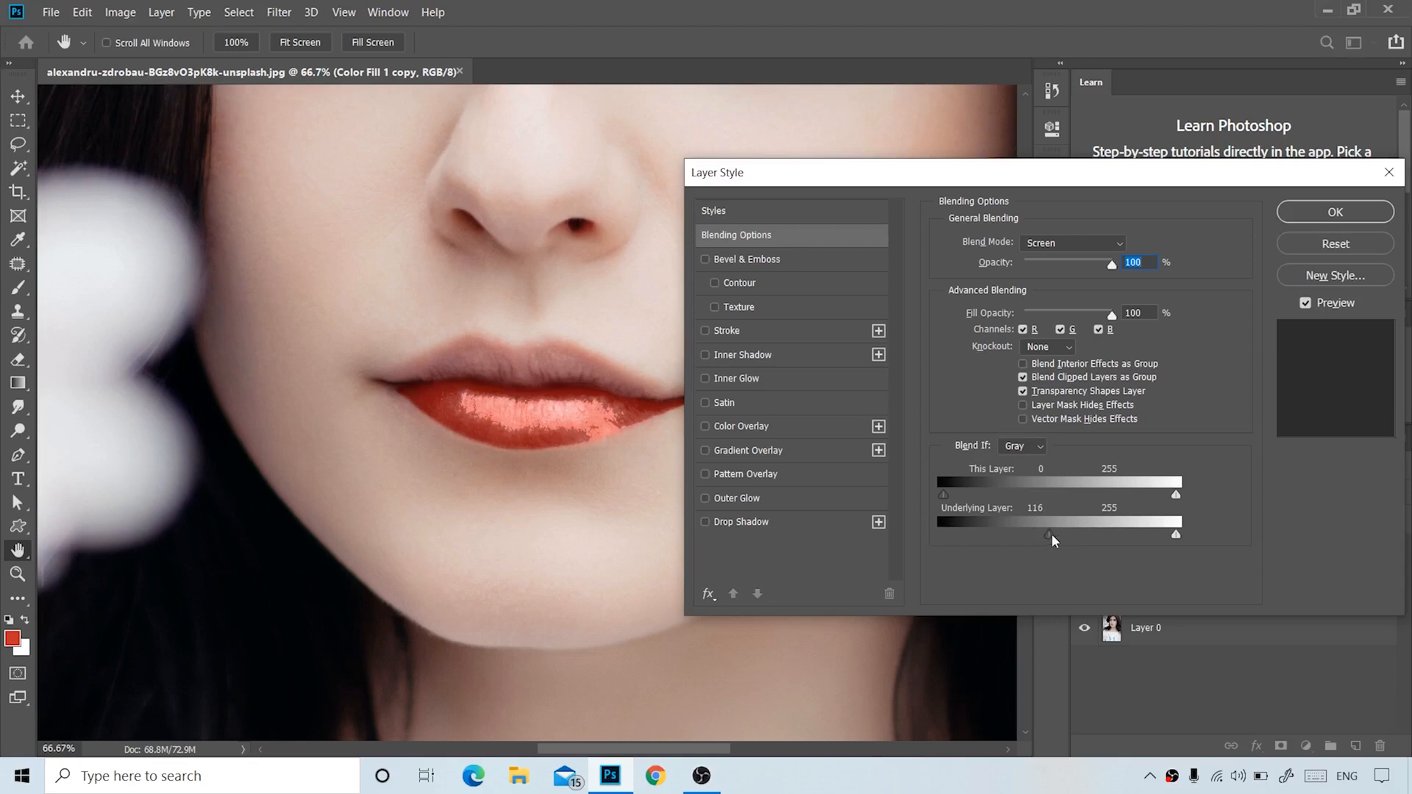
pyautogui.moveTo(1052, 541); pyautogui.dragTo(1054, 542)
pyautogui.moveTo(1067, 539); pyautogui.dragTo(1011, 537)
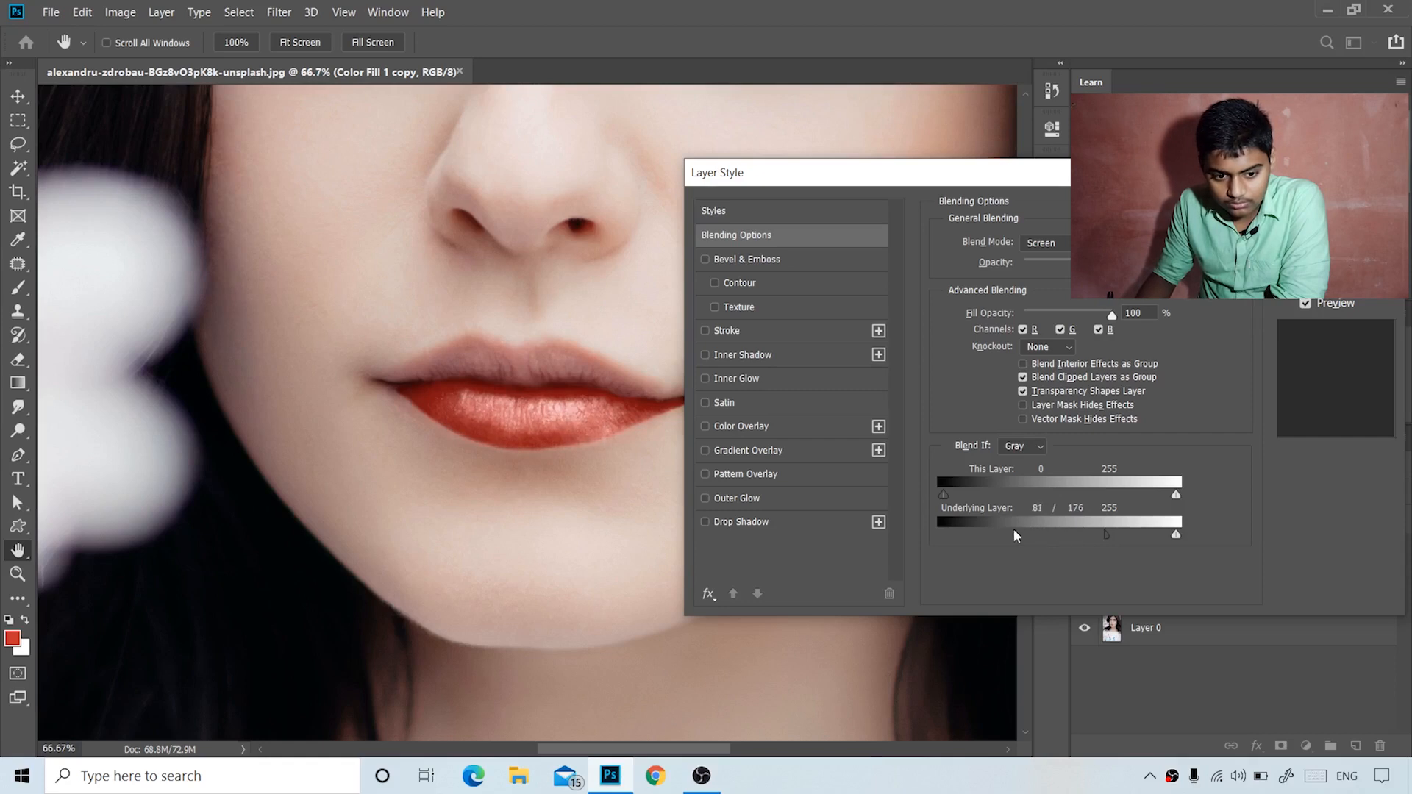
pyautogui.moveTo(1106, 537)
pyautogui.mouseDown()
pyautogui.moveTo(1143, 538)
pyautogui.moveTo(1106, 539)
pyautogui.moveTo(1124, 537)
pyautogui.mouseUp()
pyautogui.moveTo(1013, 537); pyautogui.dragTo(1061, 538)
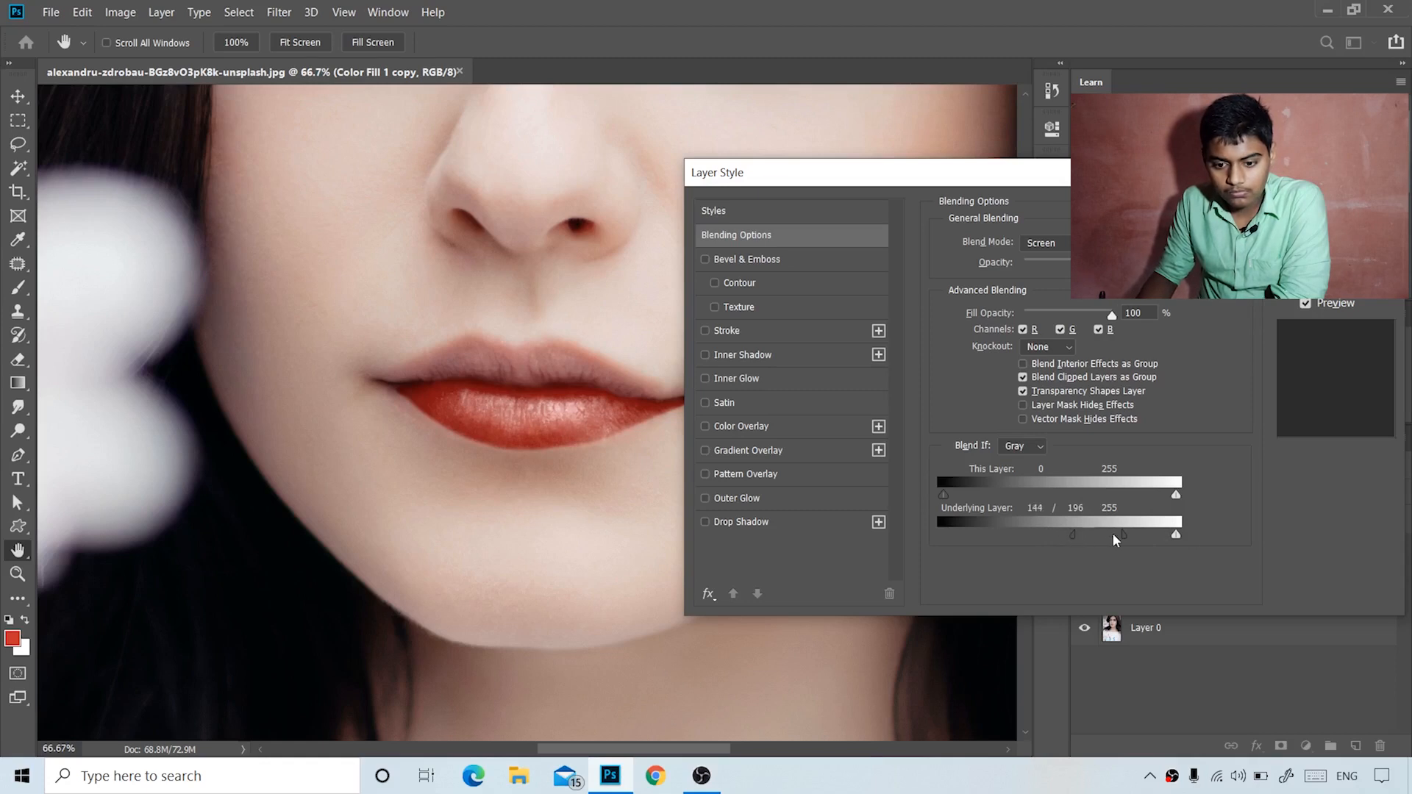
pyautogui.moveTo(1116, 541); pyautogui.dragTo(1153, 539)
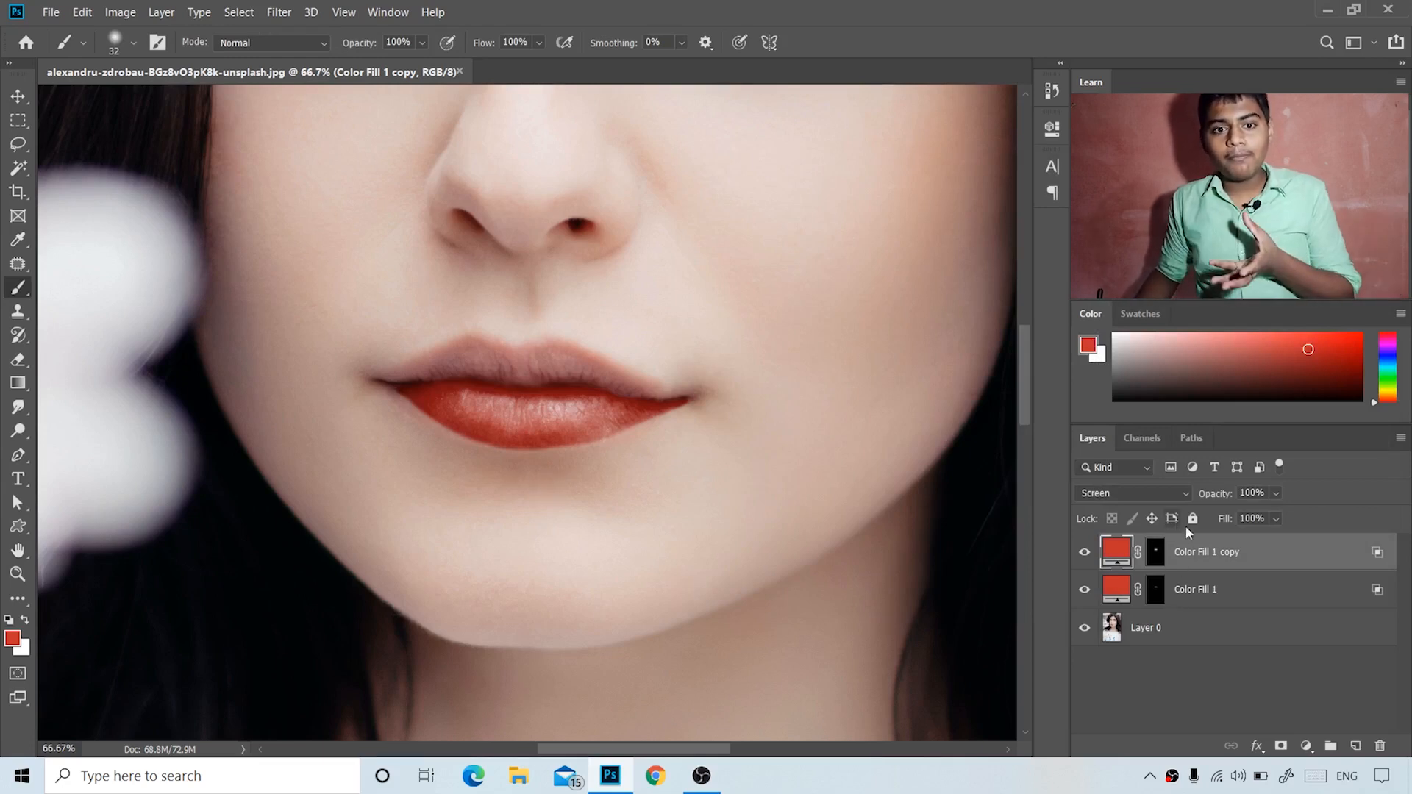
# - Rename the Multiply fill layer "dark areas"
pyautogui.click(1234, 590)
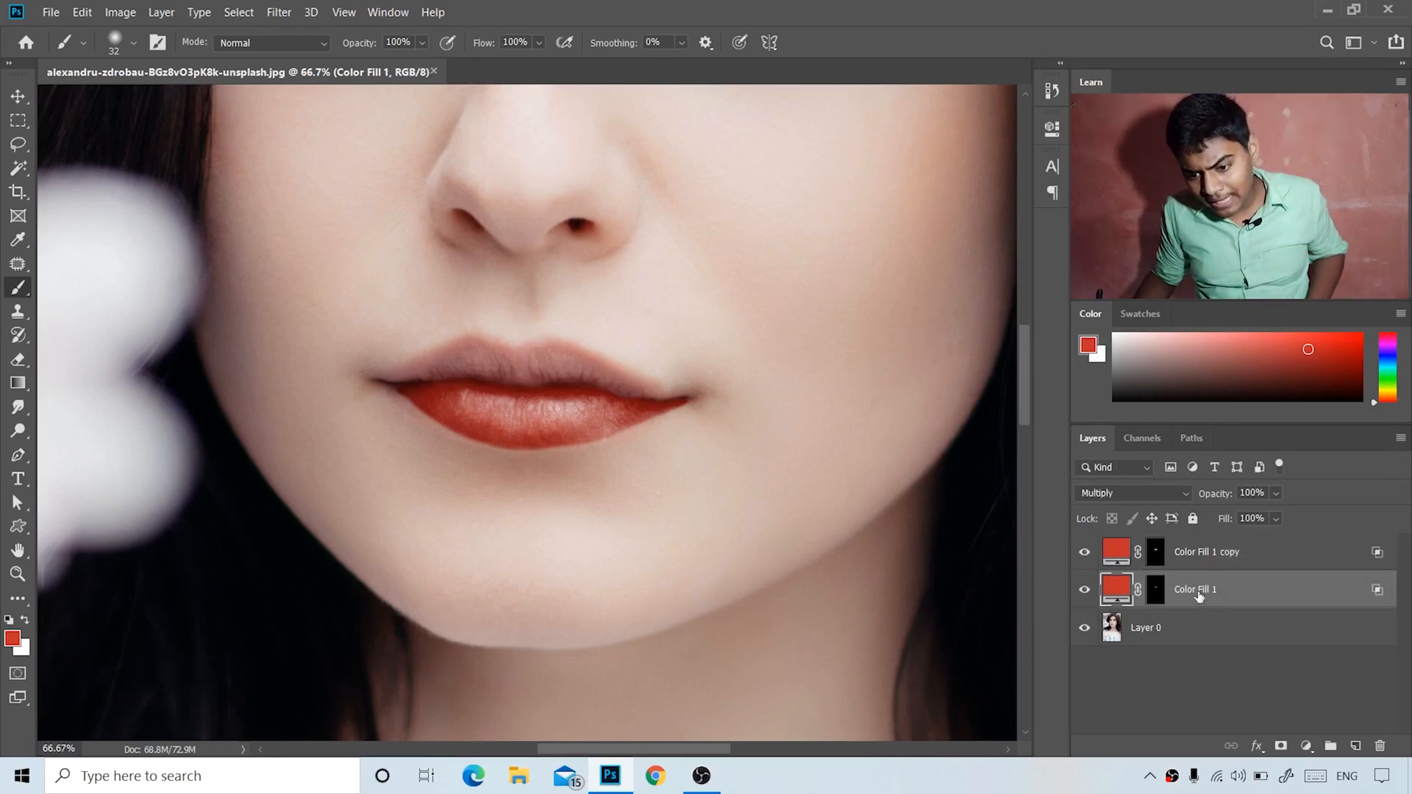
pyautogui.doubleClick(1199, 593)
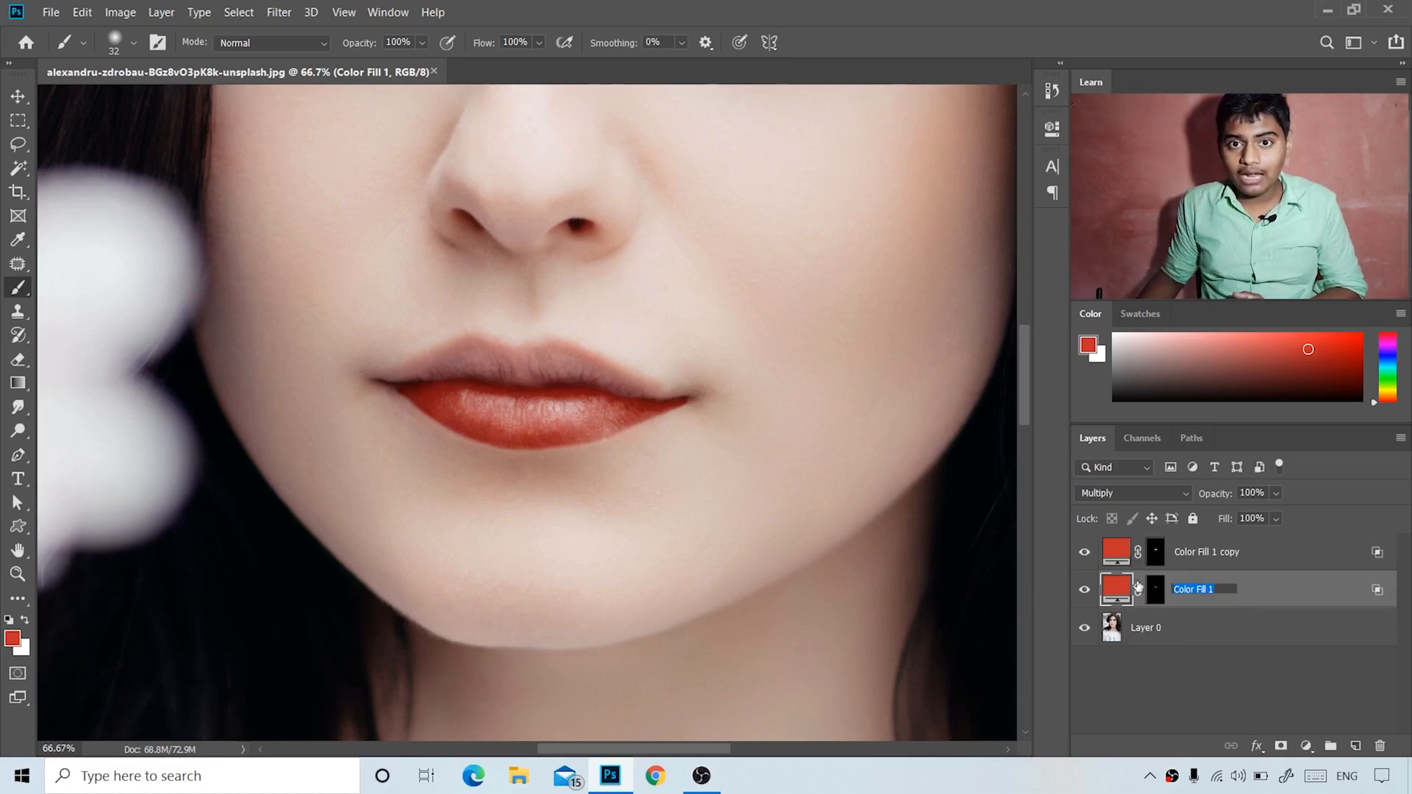
pyautogui.press('BackSpace')
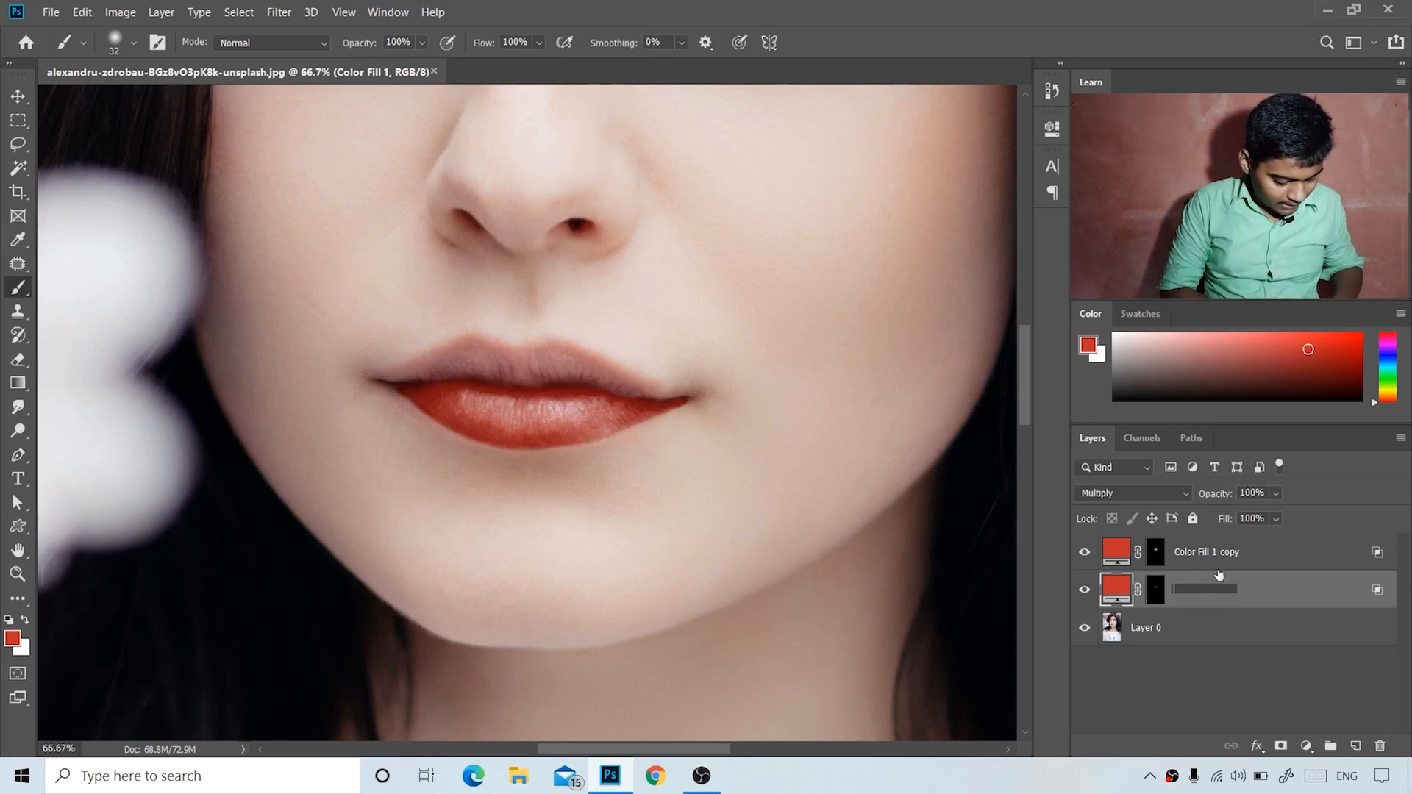
pyautogui.write('dari')
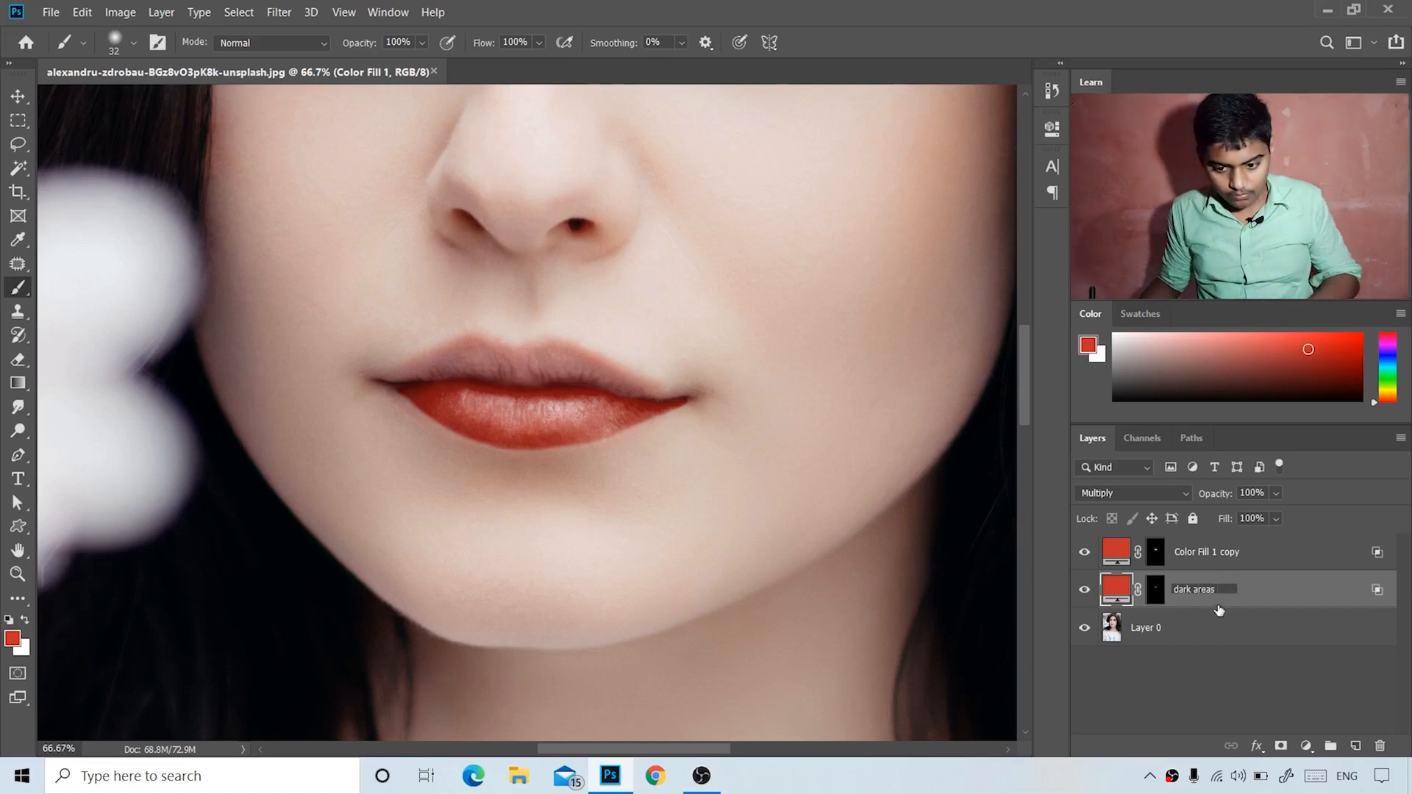
pyautogui.press('Return')
# - Rename the Screen fill layer "bright area"
pyautogui.doubleClick(1212, 551)
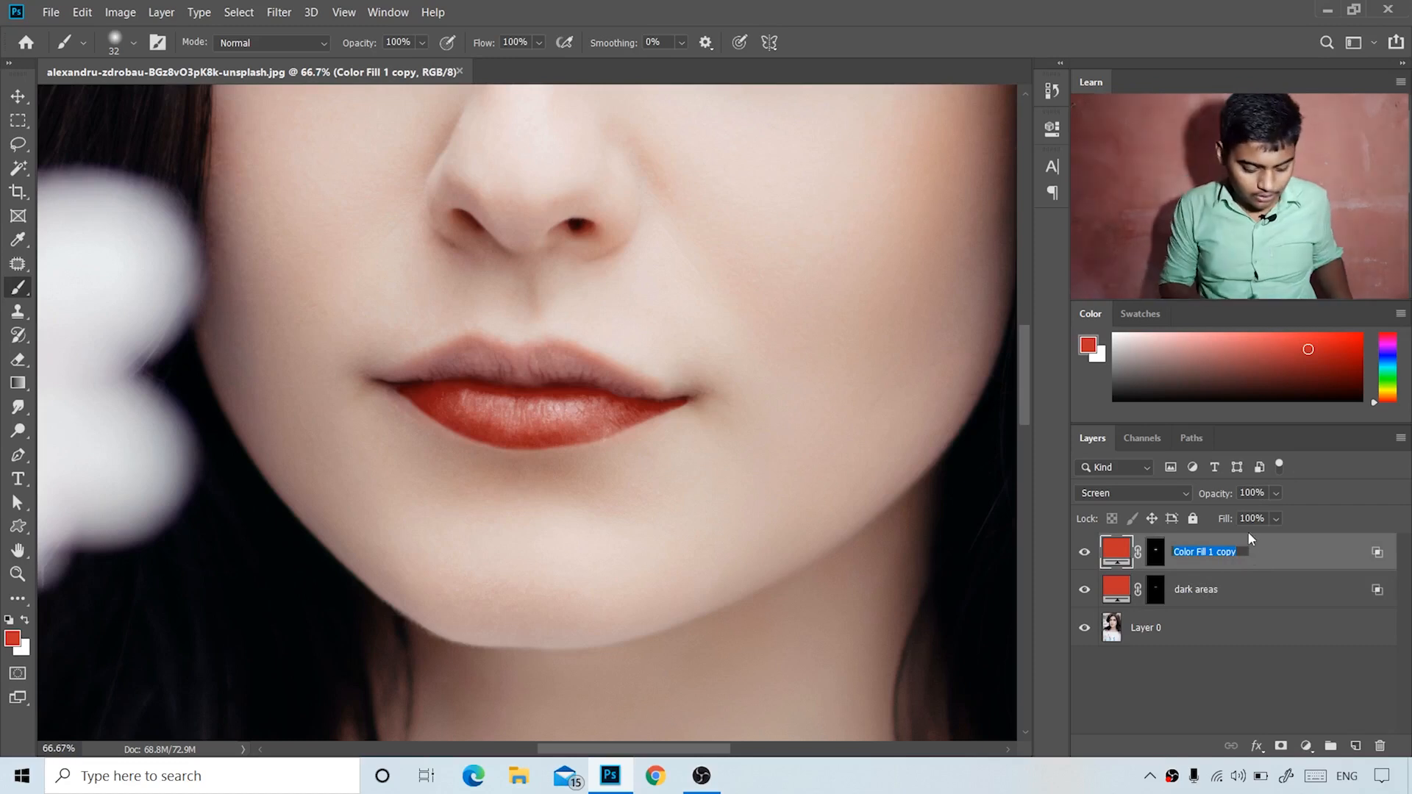
pyautogui.press('BackSpace')
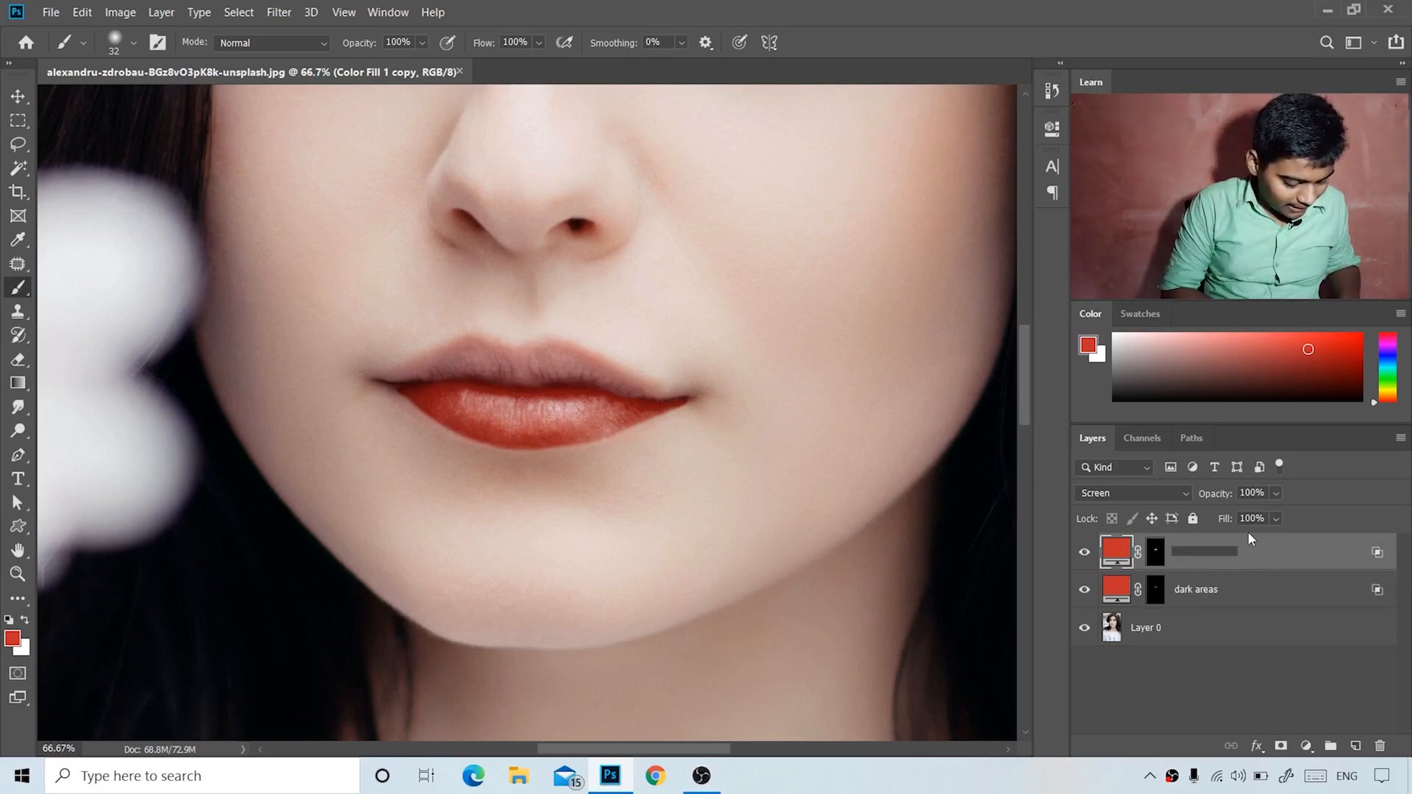
pyautogui.write('bri')
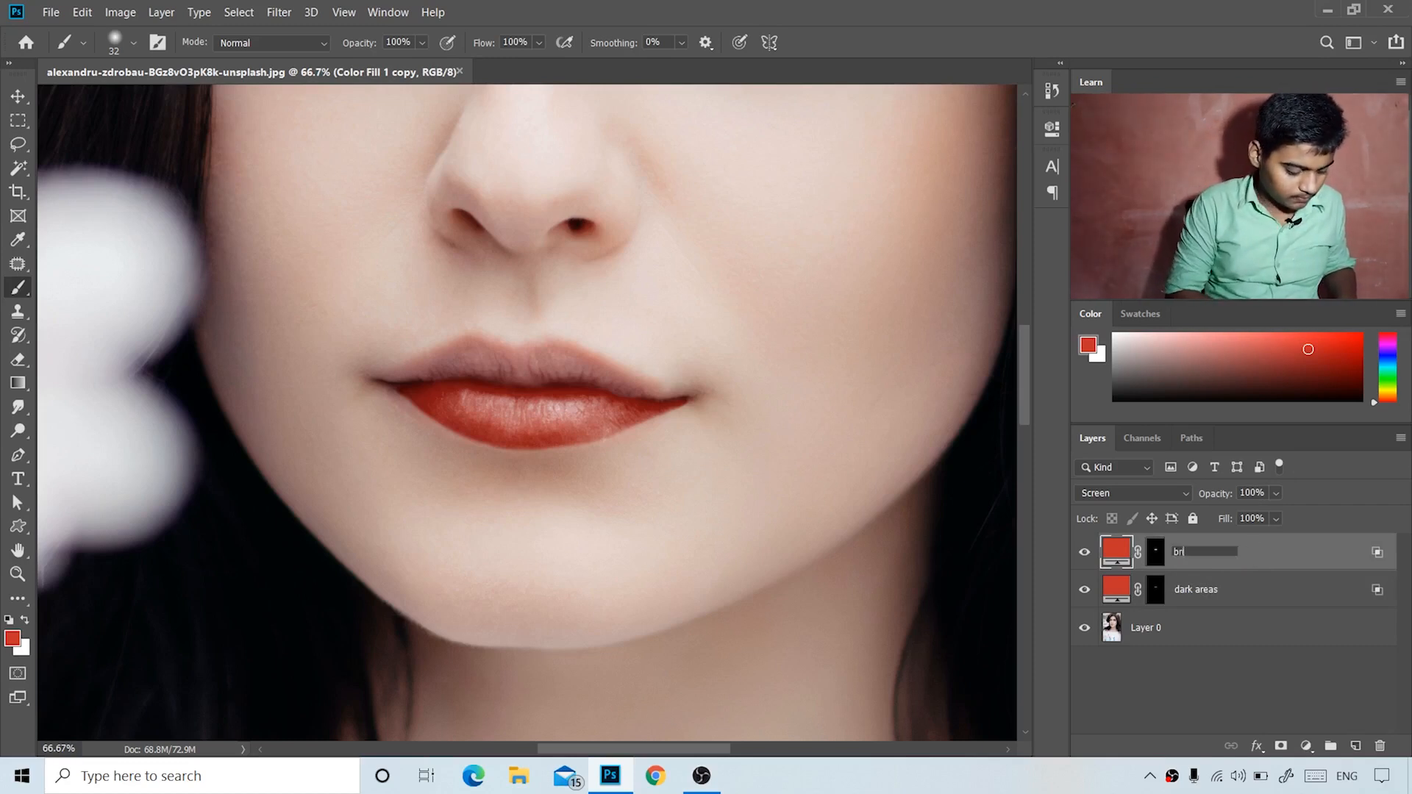
pyautogui.write('gh')
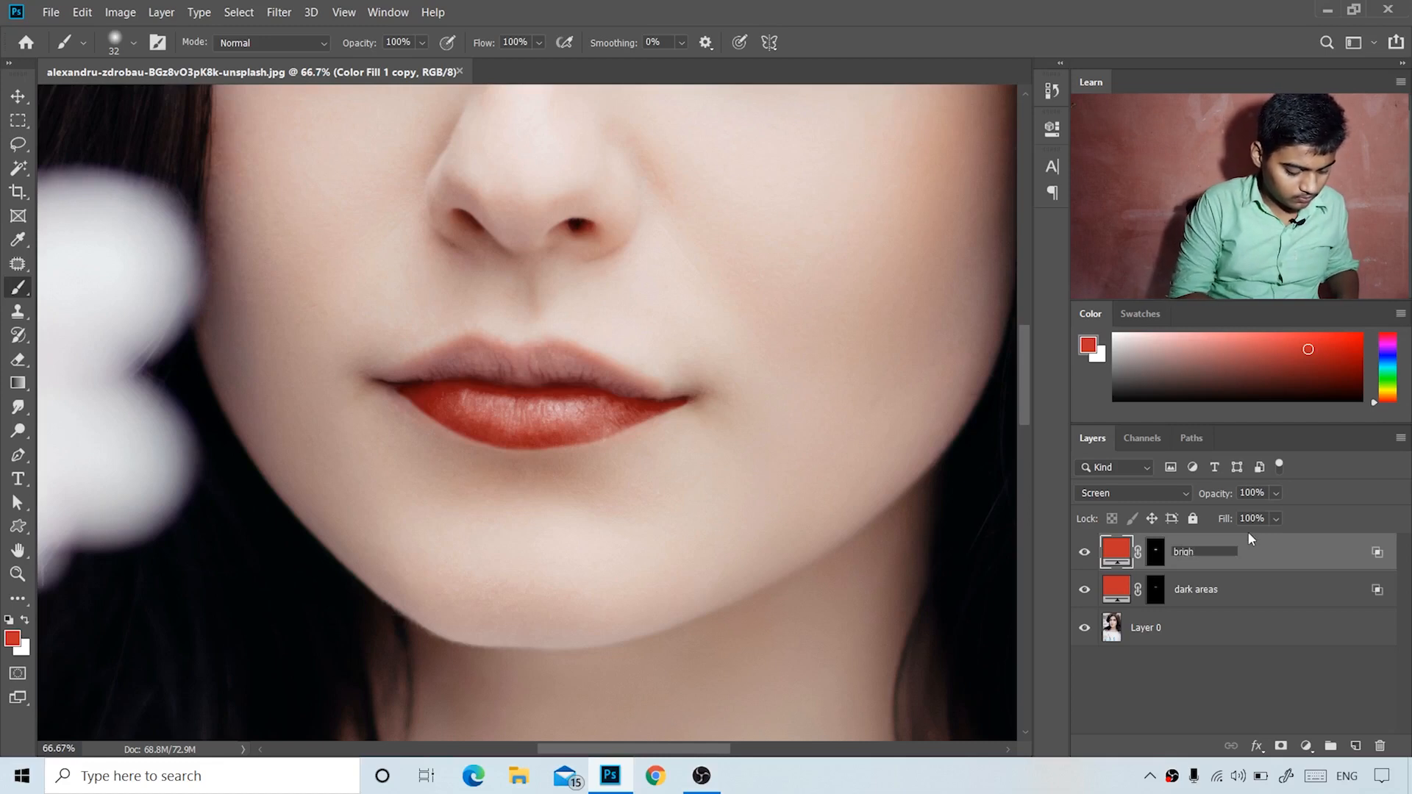
pyautogui.write('t area')
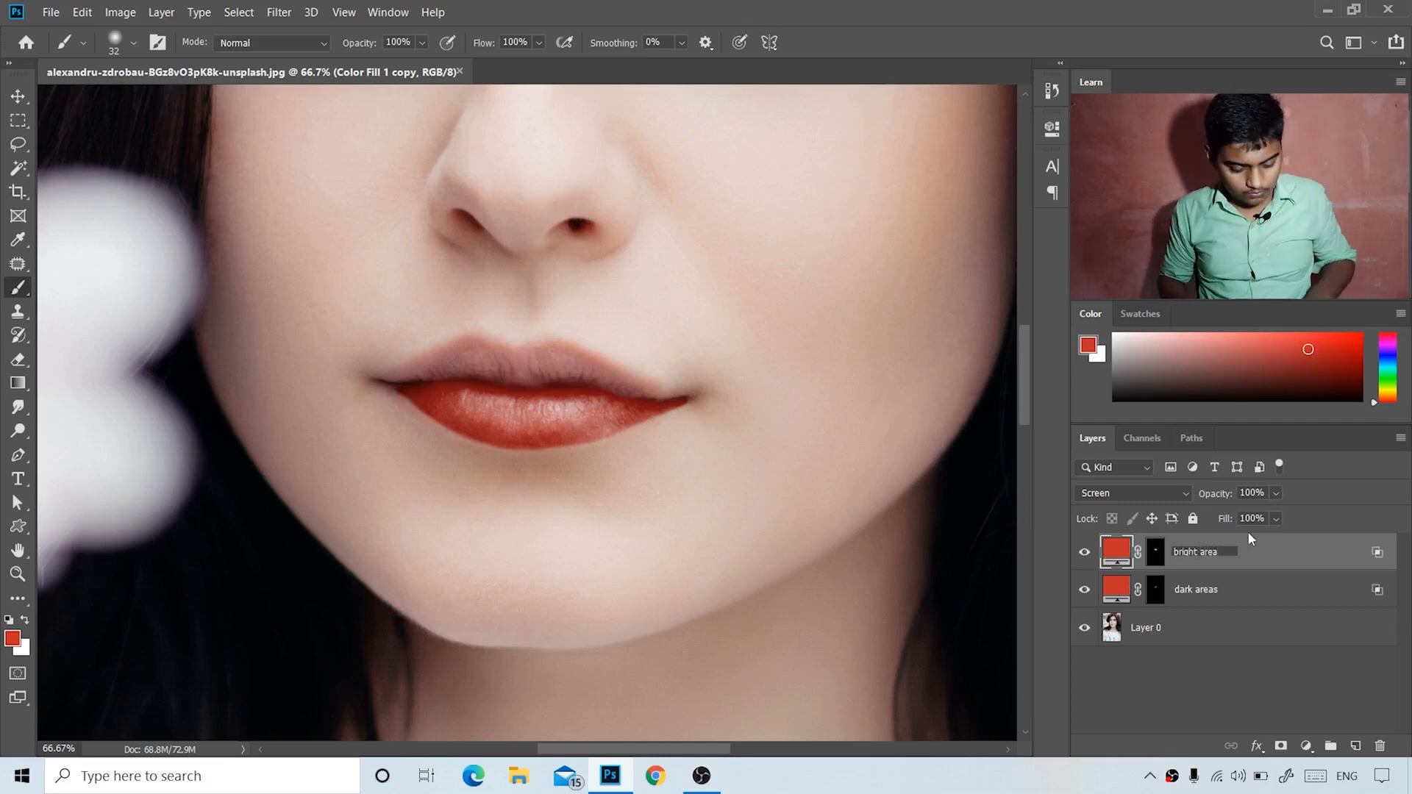
pyautogui.press('Return')
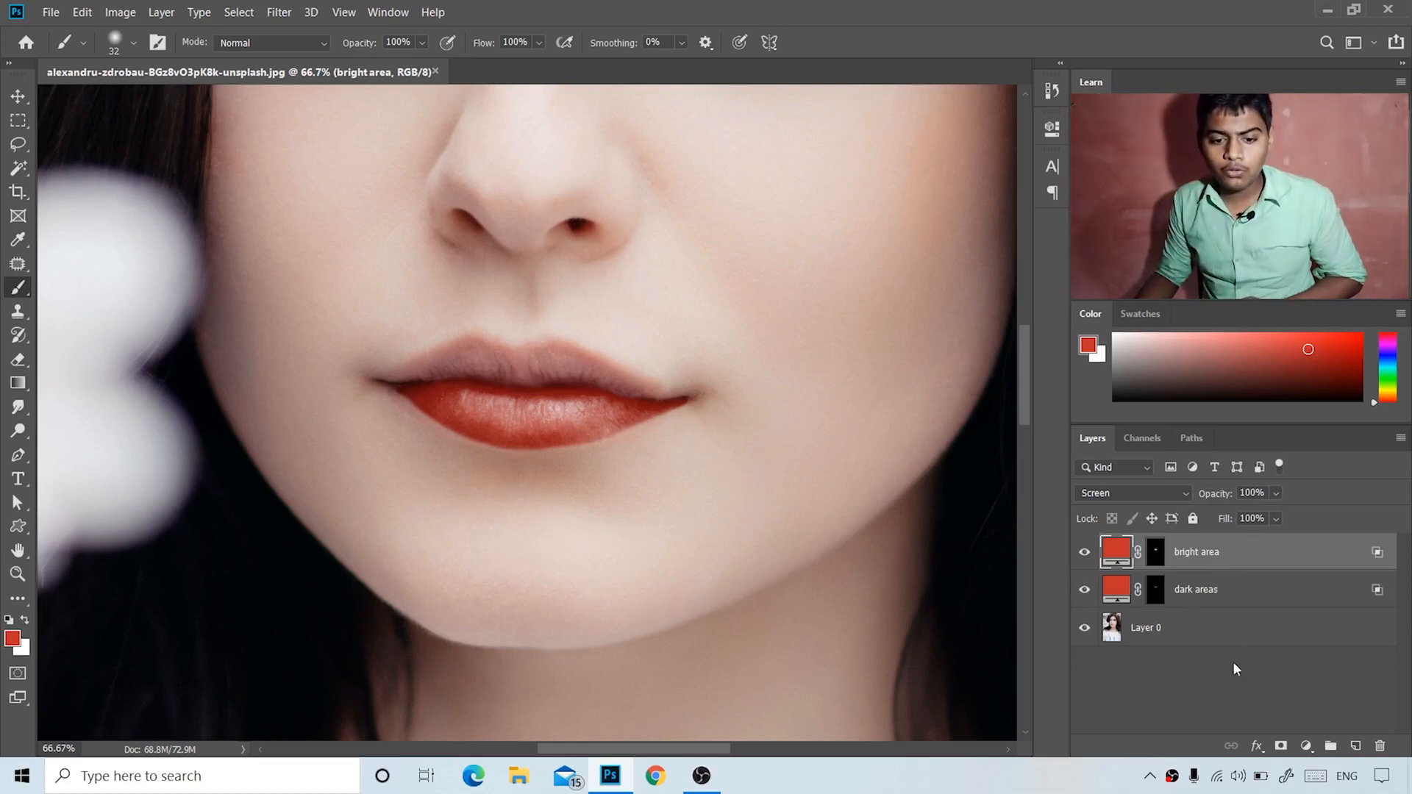
# - Duplicate the "dark areas" fill layer
pyautogui.click(1247, 601)
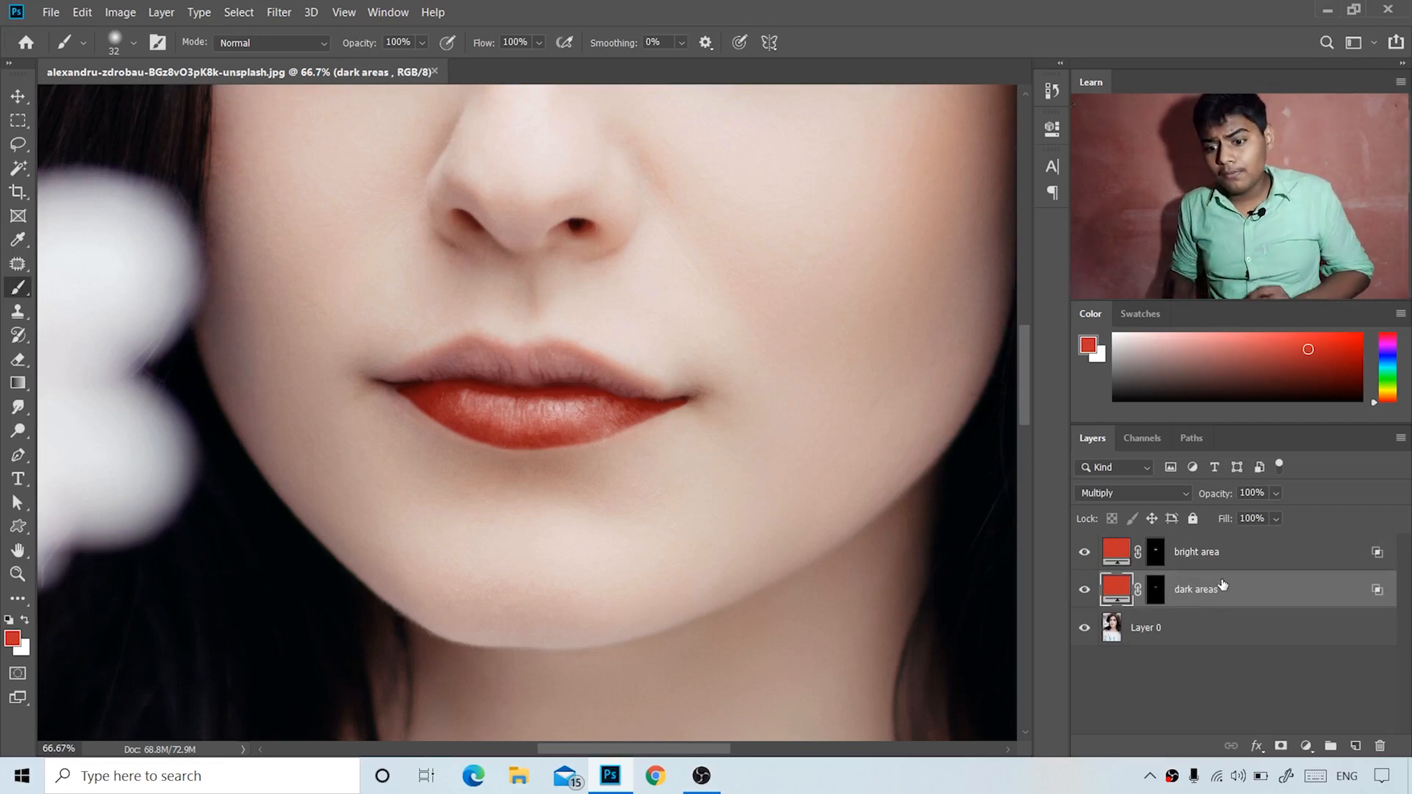
pyautogui.moveTo(1298, 607); pyautogui.dragTo(1358, 746)
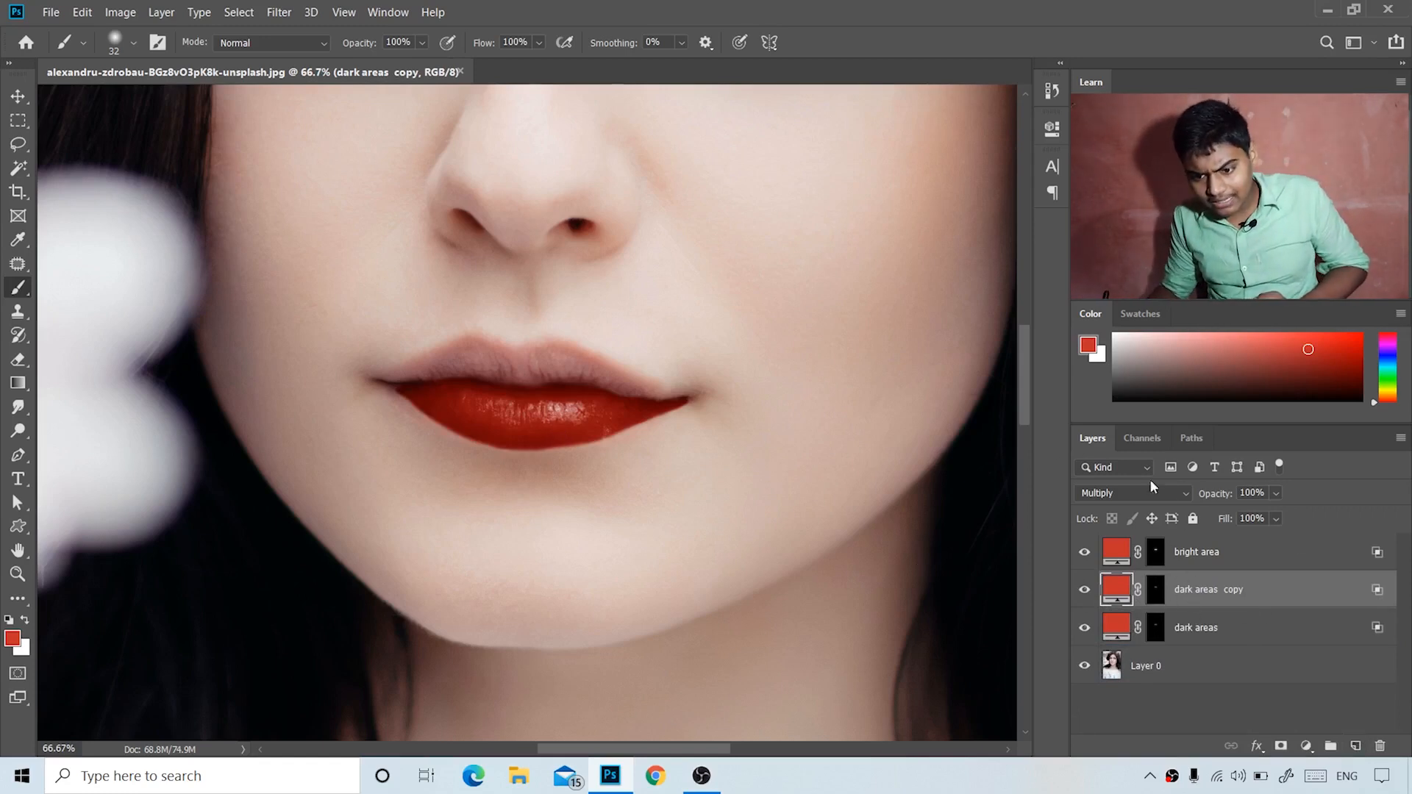
# - Lower the opacity of the "dark areas copy" layer to 16% and compare the lips with that layer hidden and shown
pyautogui.moveTo(1220, 500)
pyautogui.mouseDown()
pyautogui.moveTo(1198, 498)
pyautogui.moveTo(1228, 501)
pyautogui.mouseUp()
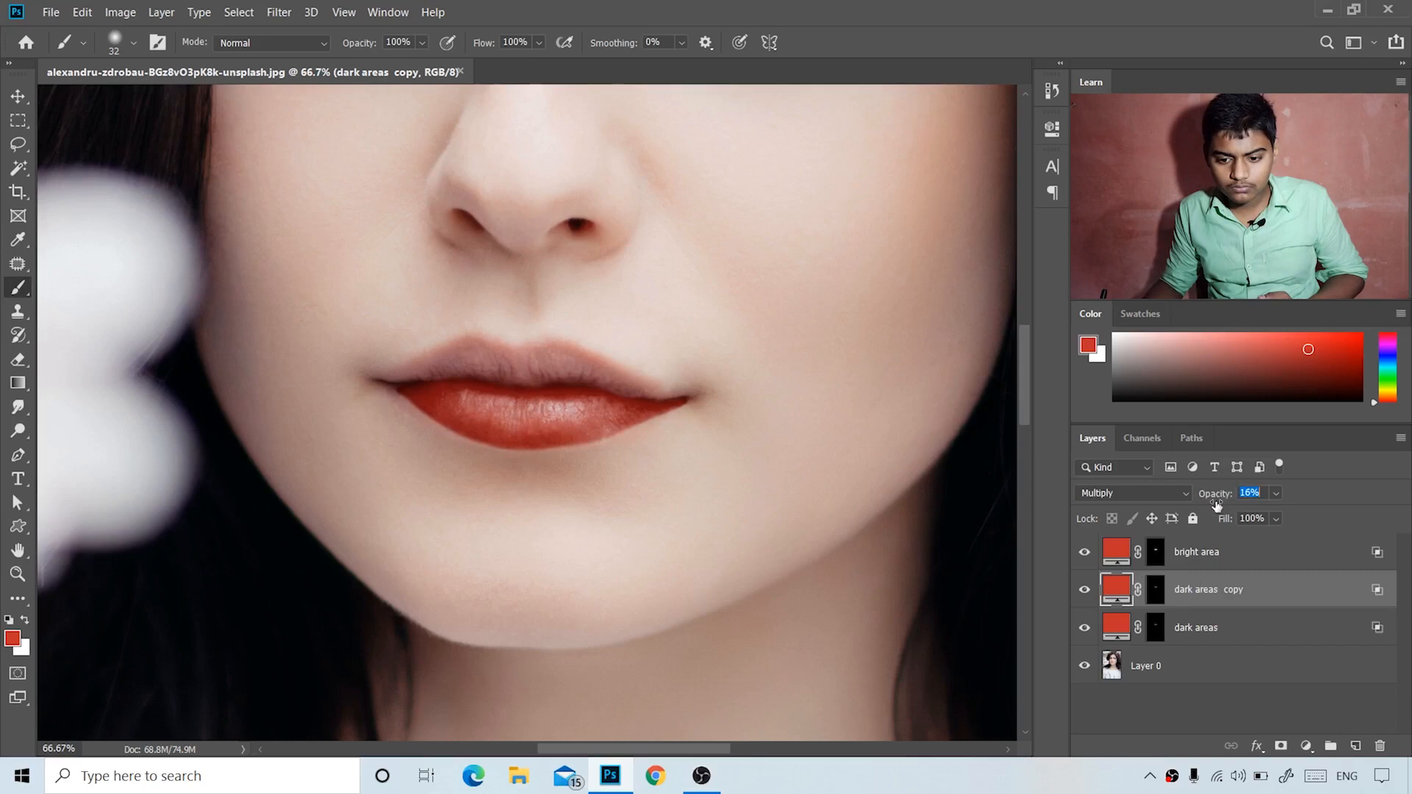
pyautogui.click(1086, 589)
pyautogui.click(1085, 589)
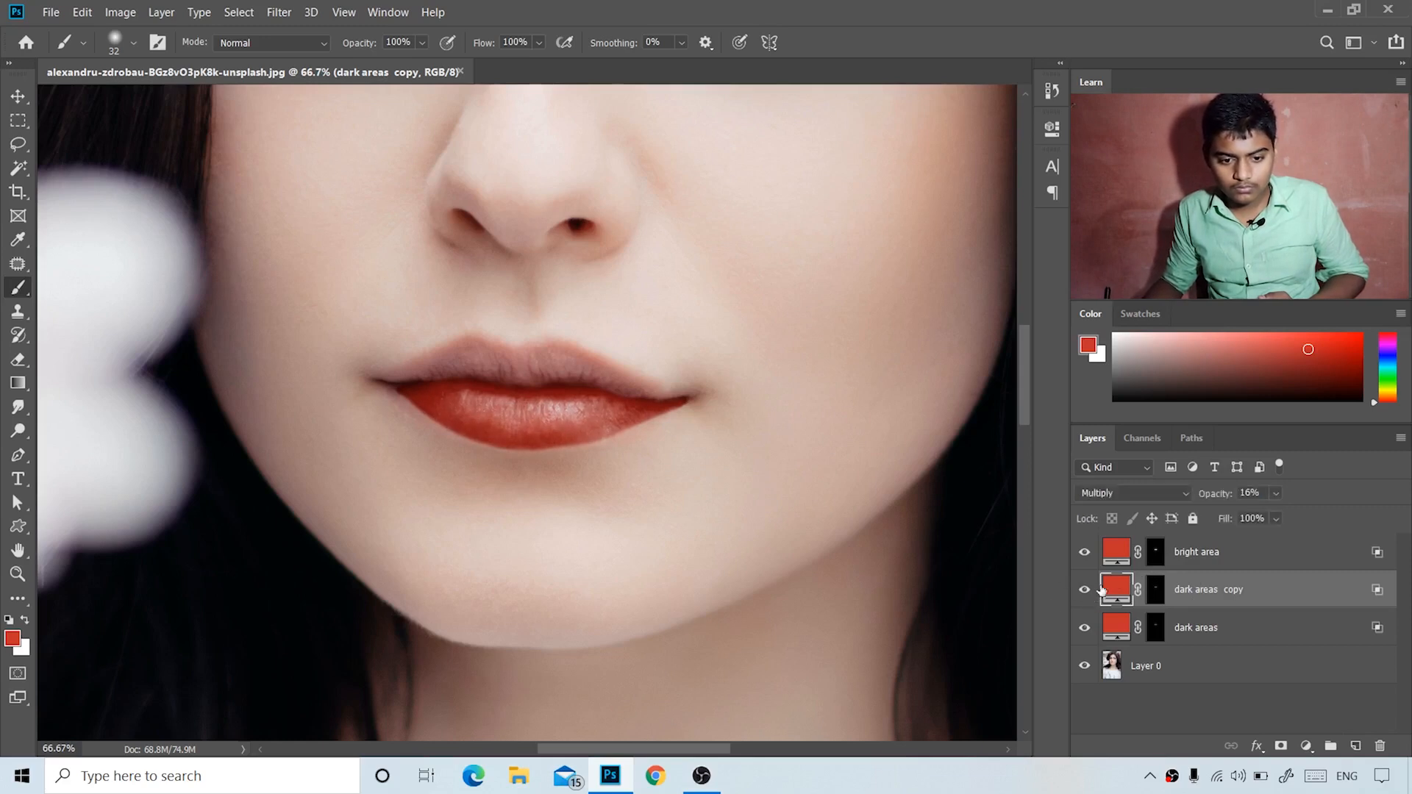
# - Group the "bright area", "dark areas copy" and "dark areas" fill layers together
pyautogui.click(1198, 553)
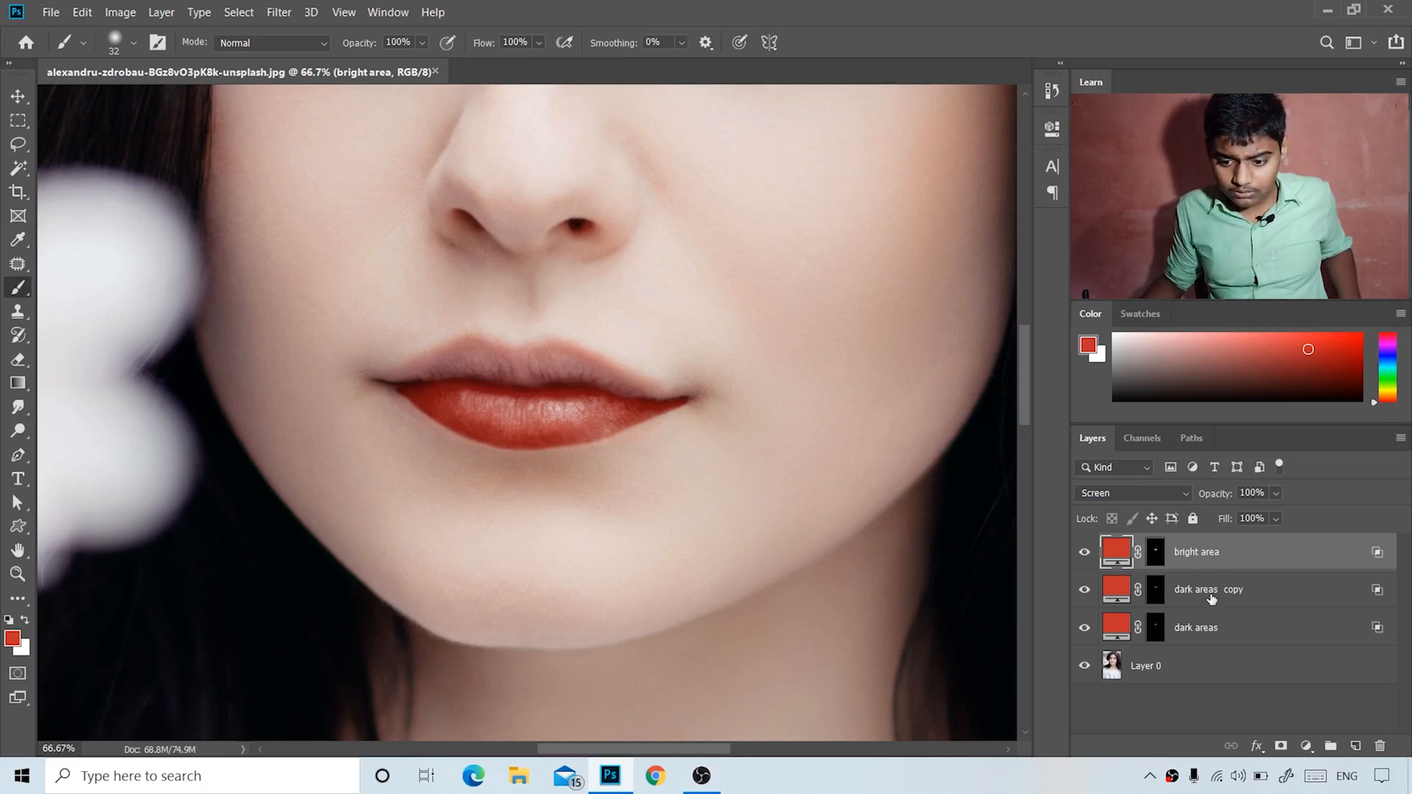
pyautogui.keyDown('shift'); pyautogui.click(1204, 629); pyautogui.keyUp('shift')
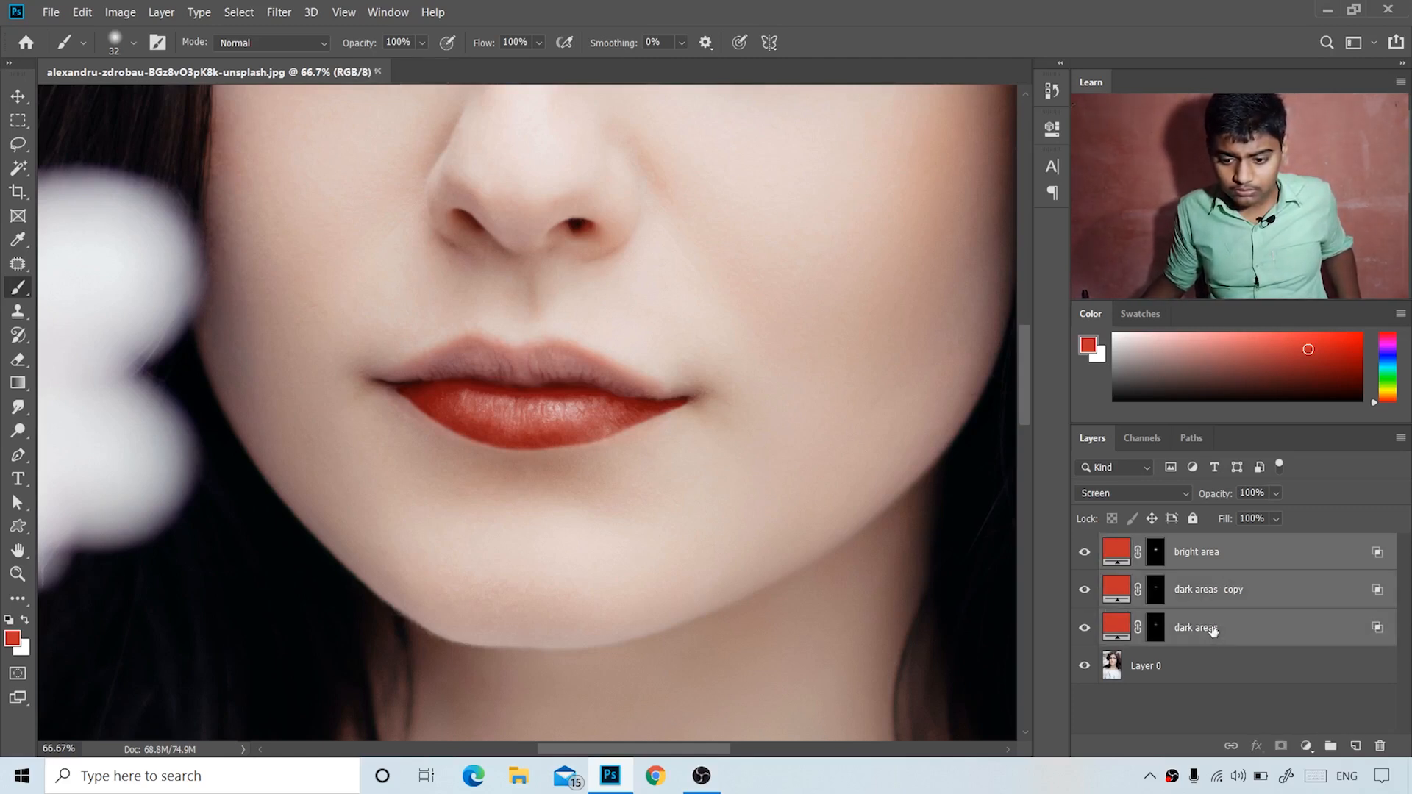
pyautogui.hotkey('ctrl', 'g')
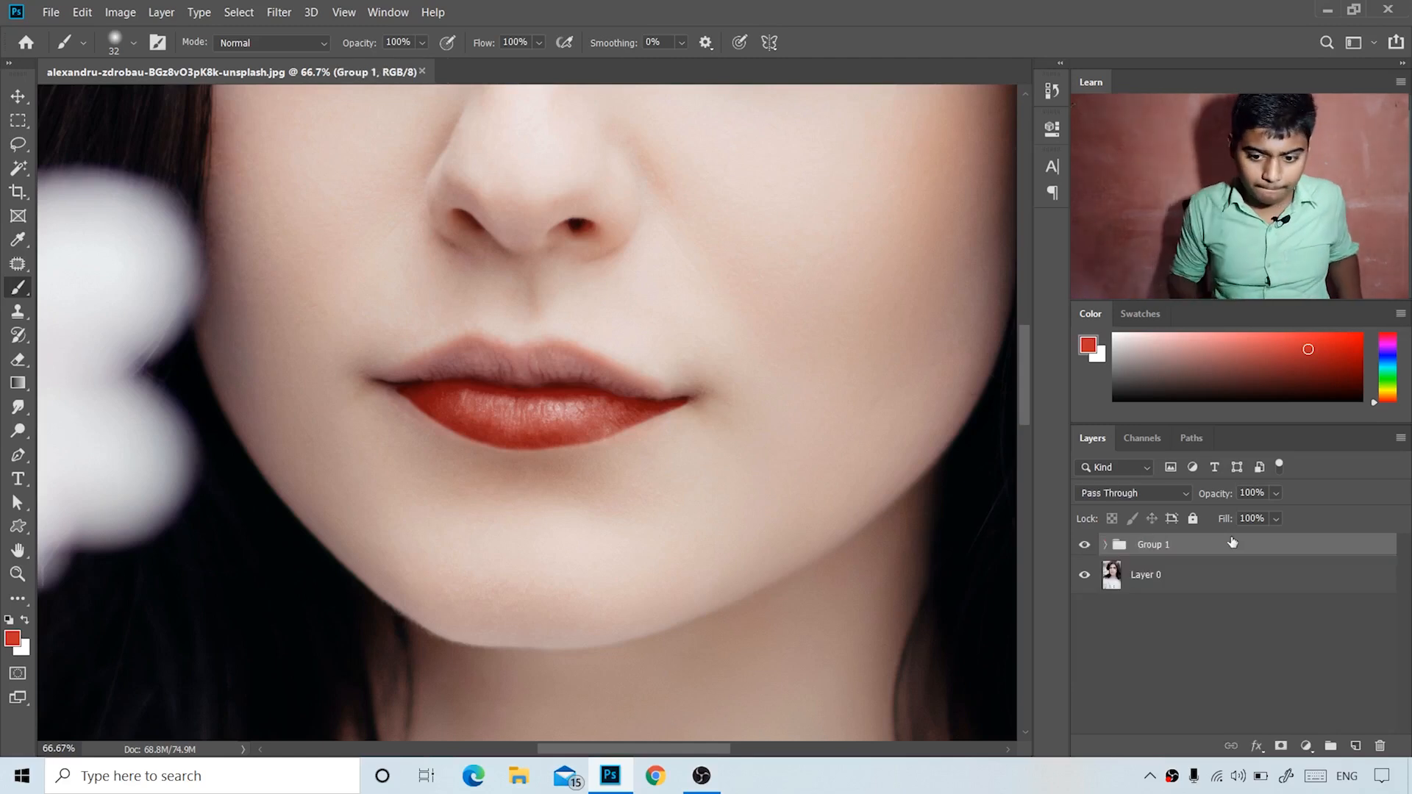
pyautogui.click(871, 510)
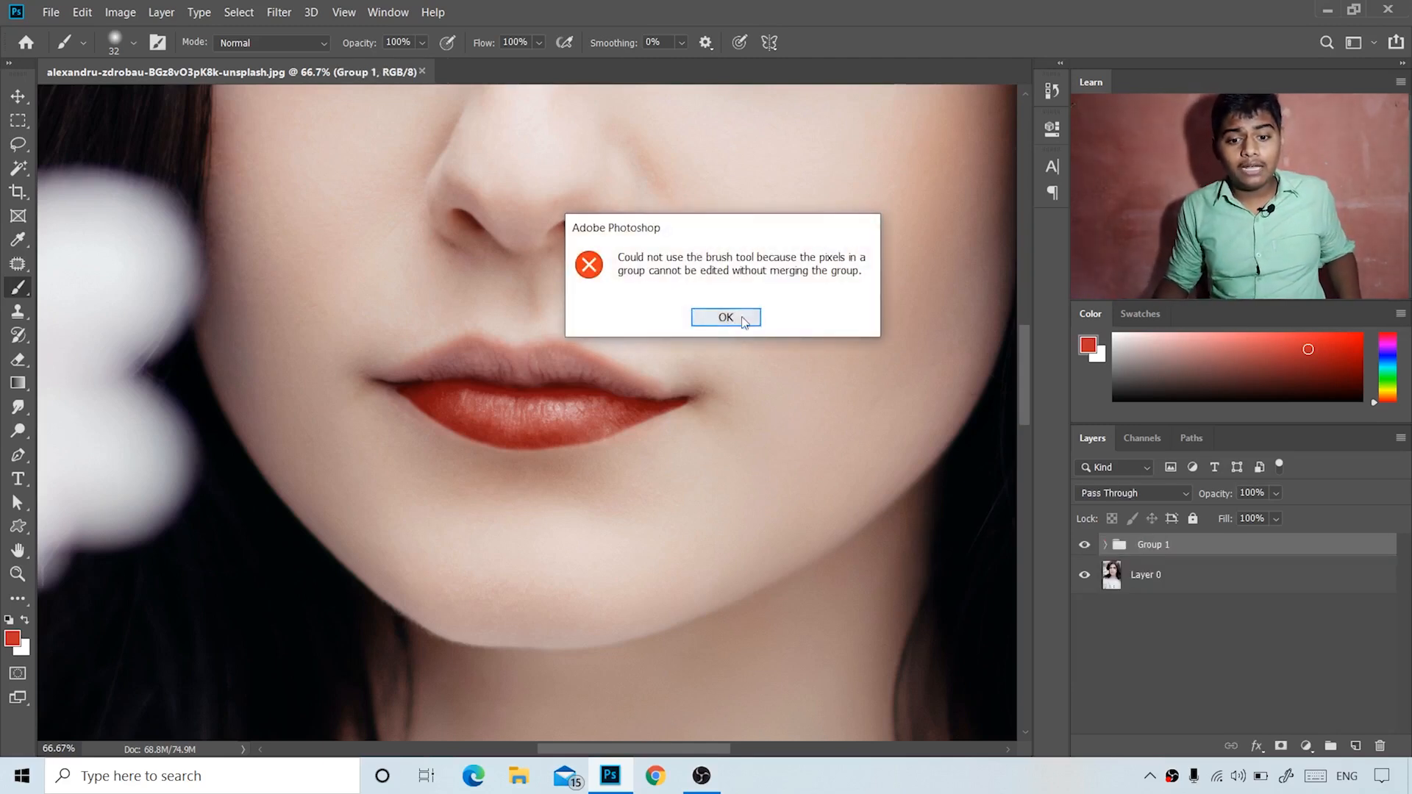
pyautogui.press('Return')
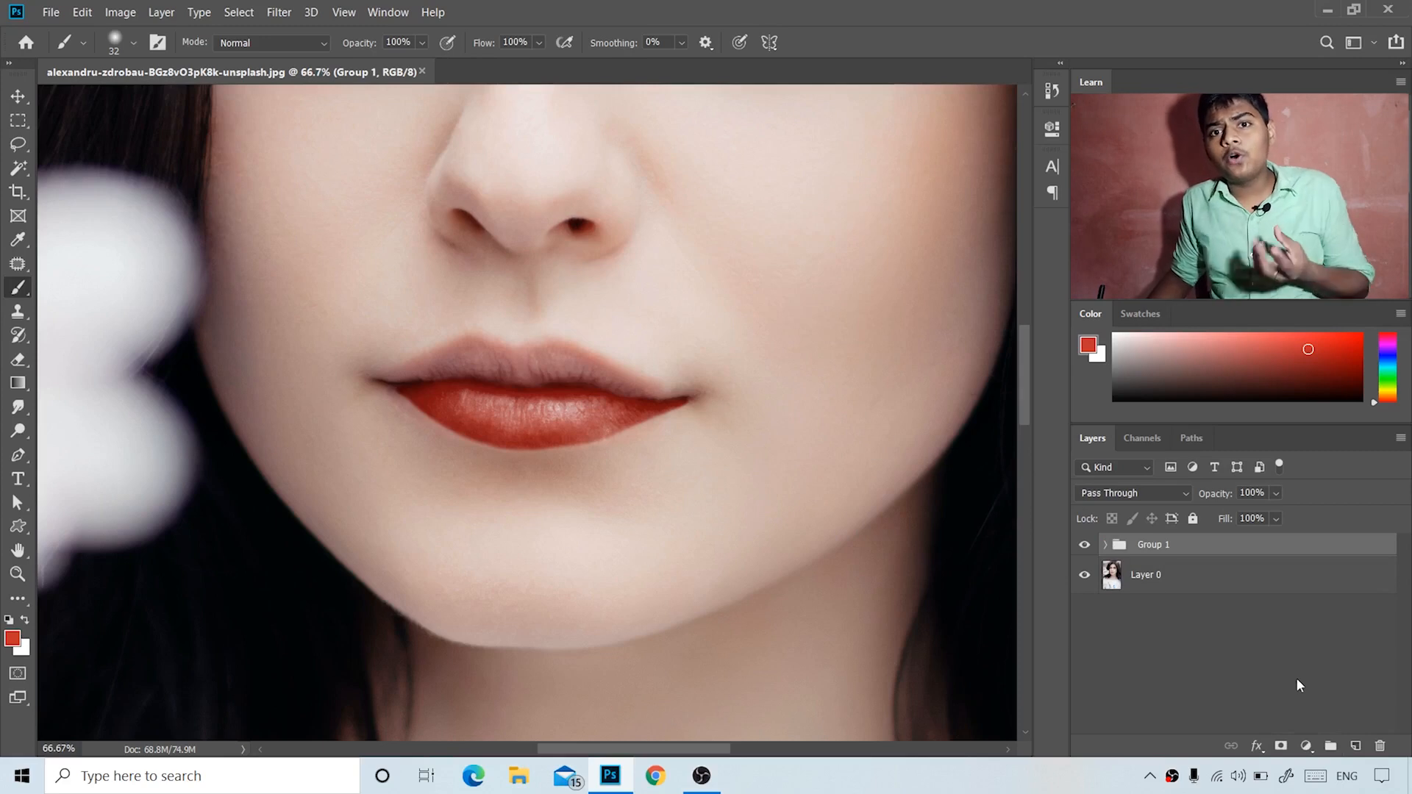
# - Add a solid color fill layer in red c4302b above the group and set its blend mode to Multiply
pyautogui.click(1307, 746)
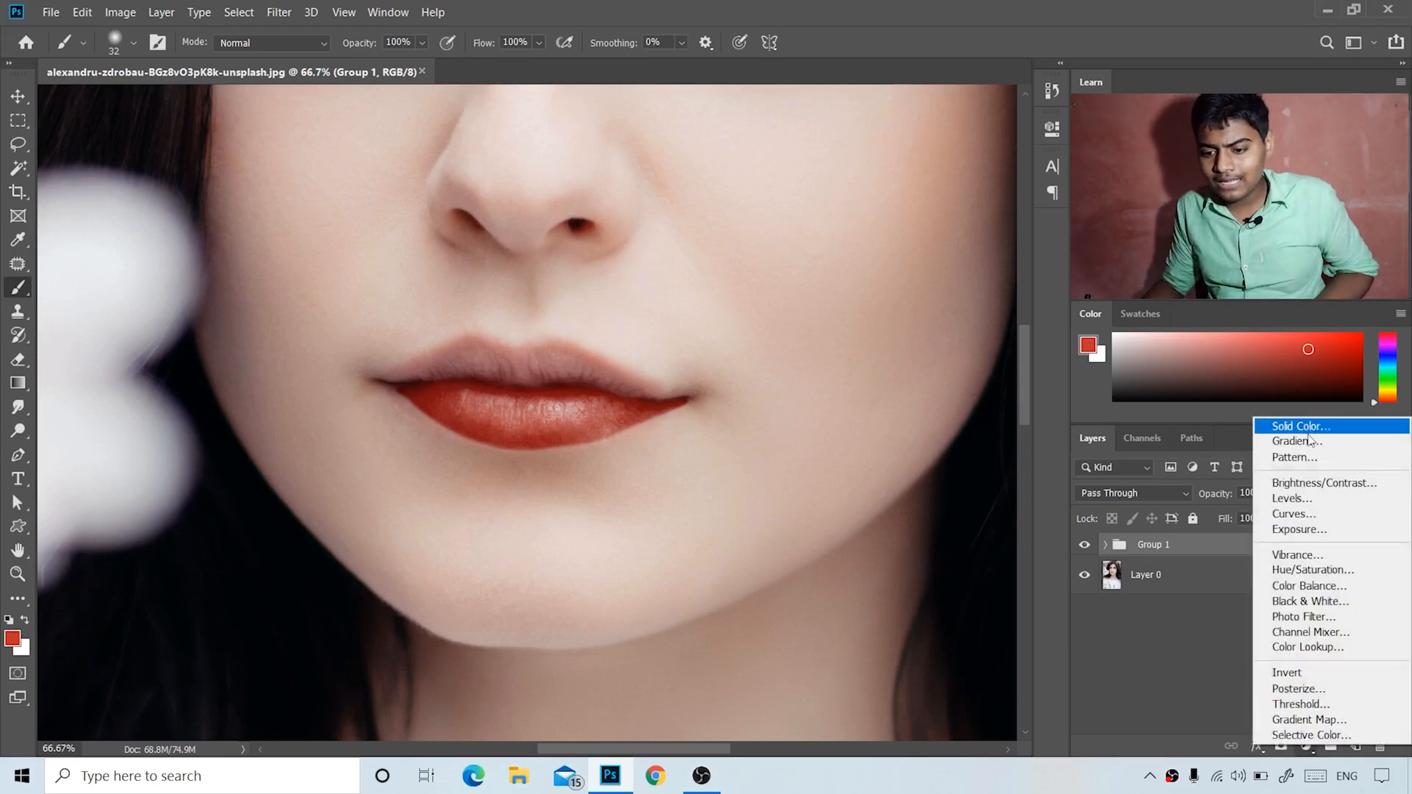
pyautogui.click(1314, 429)
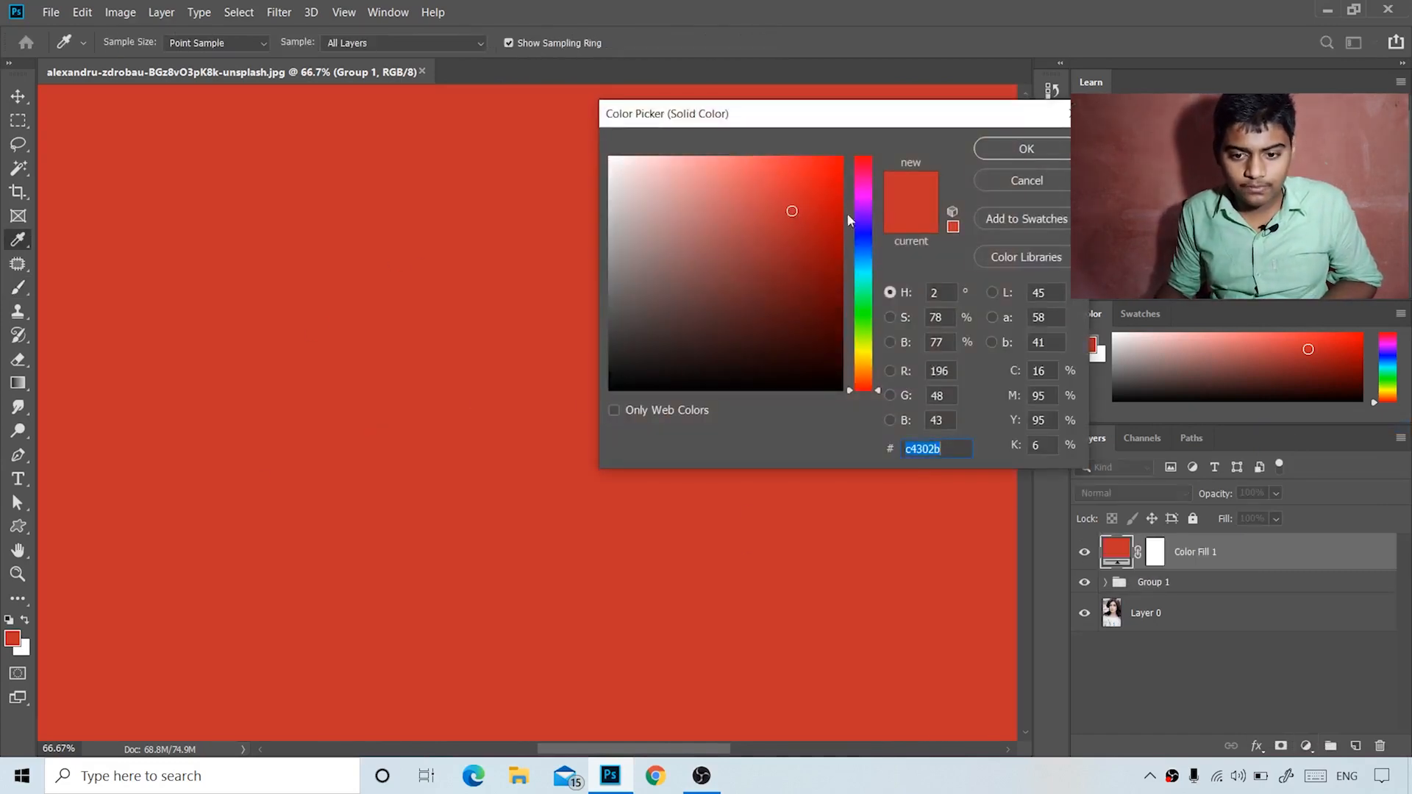
pyautogui.click(1044, 151)
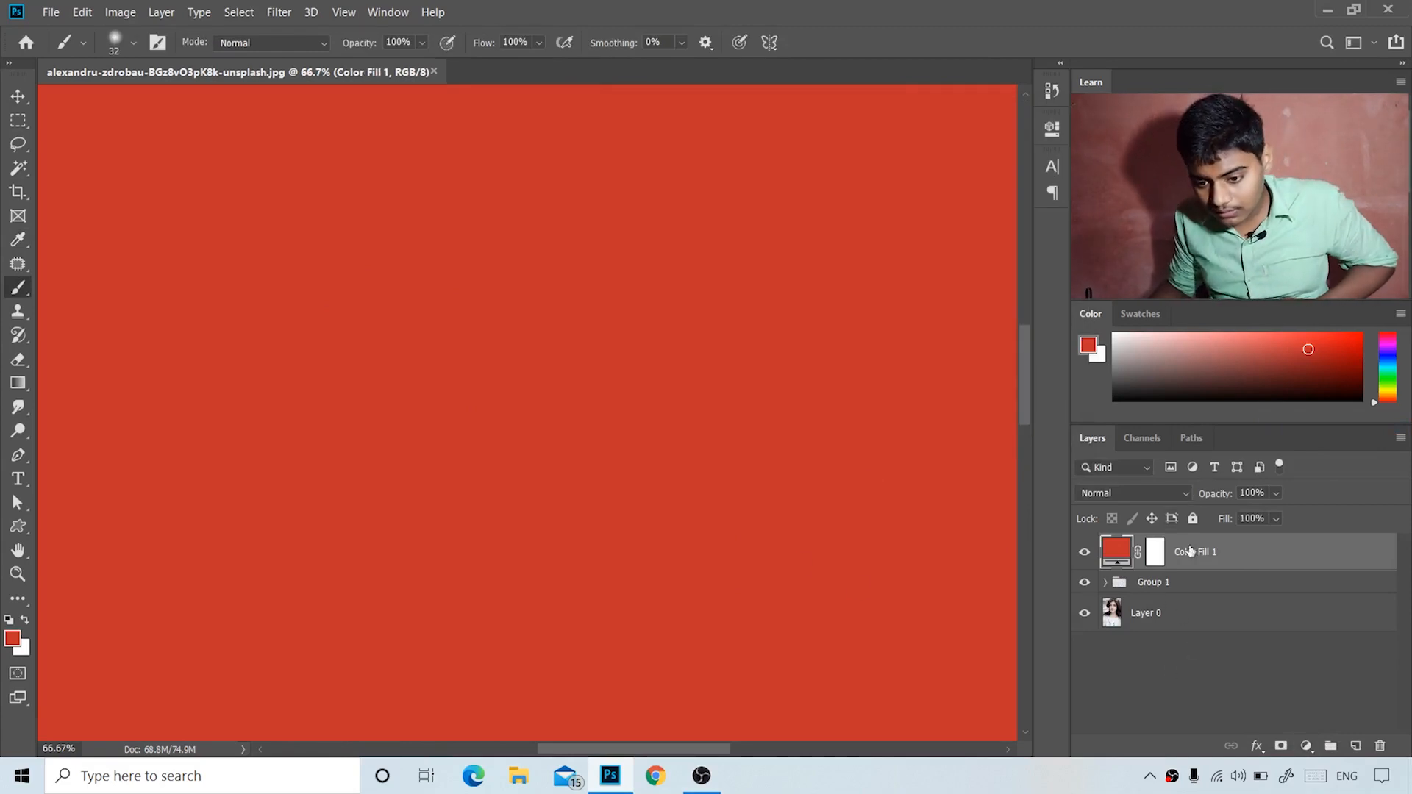
pyautogui.click(1173, 494)
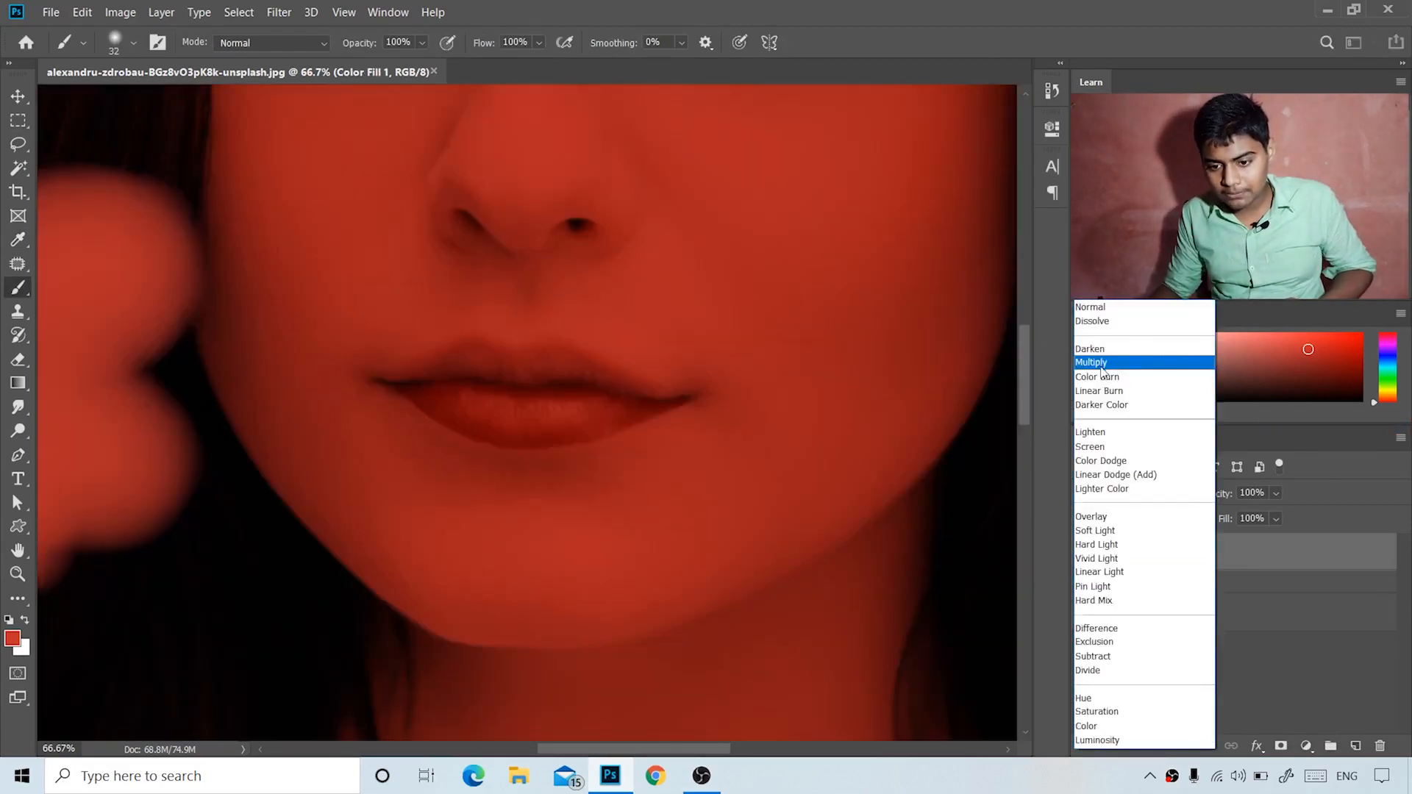
pyautogui.click(1095, 372)
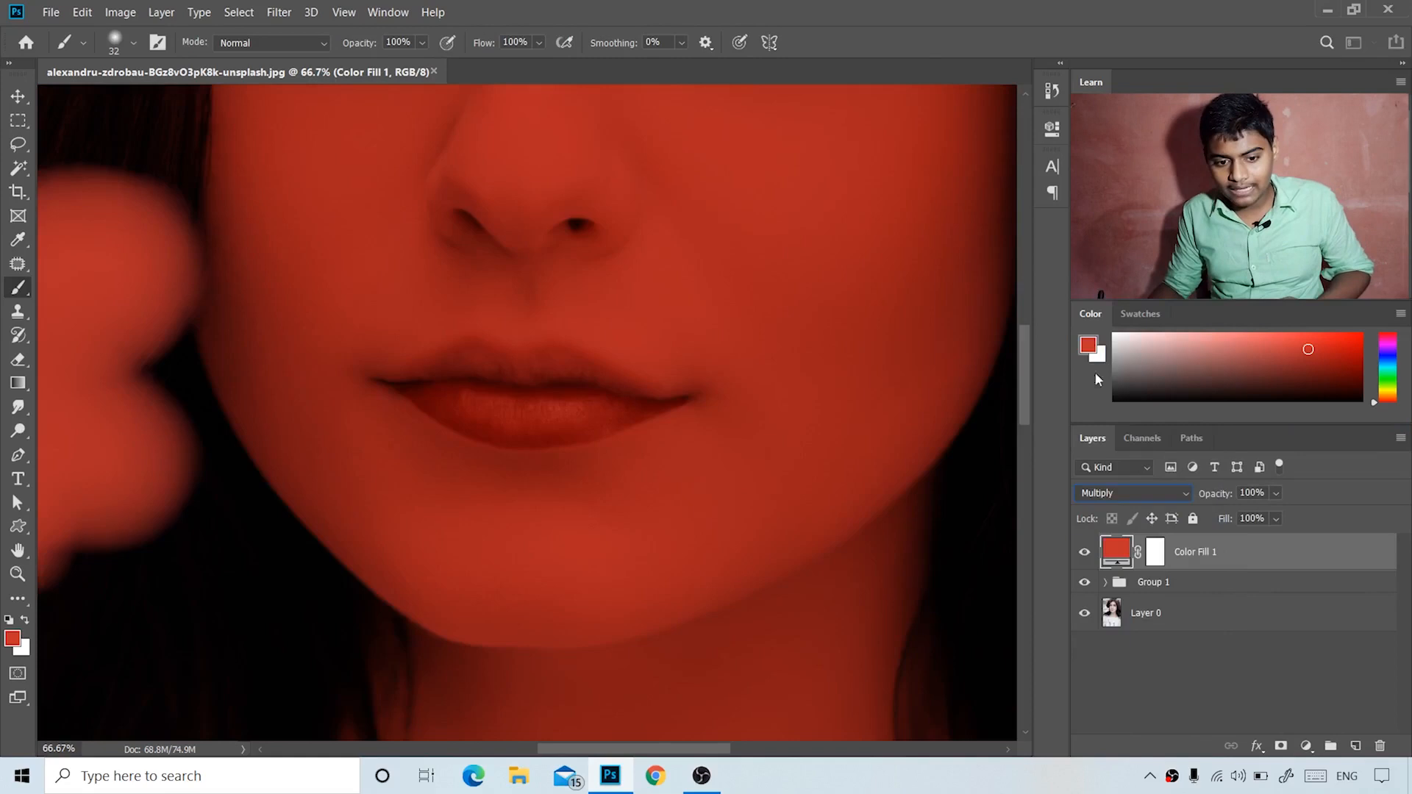
# - Inspect the new fill layer's white mask and invert it to black to hide the red
pyautogui.click(1155, 551)
pyautogui.press('d')
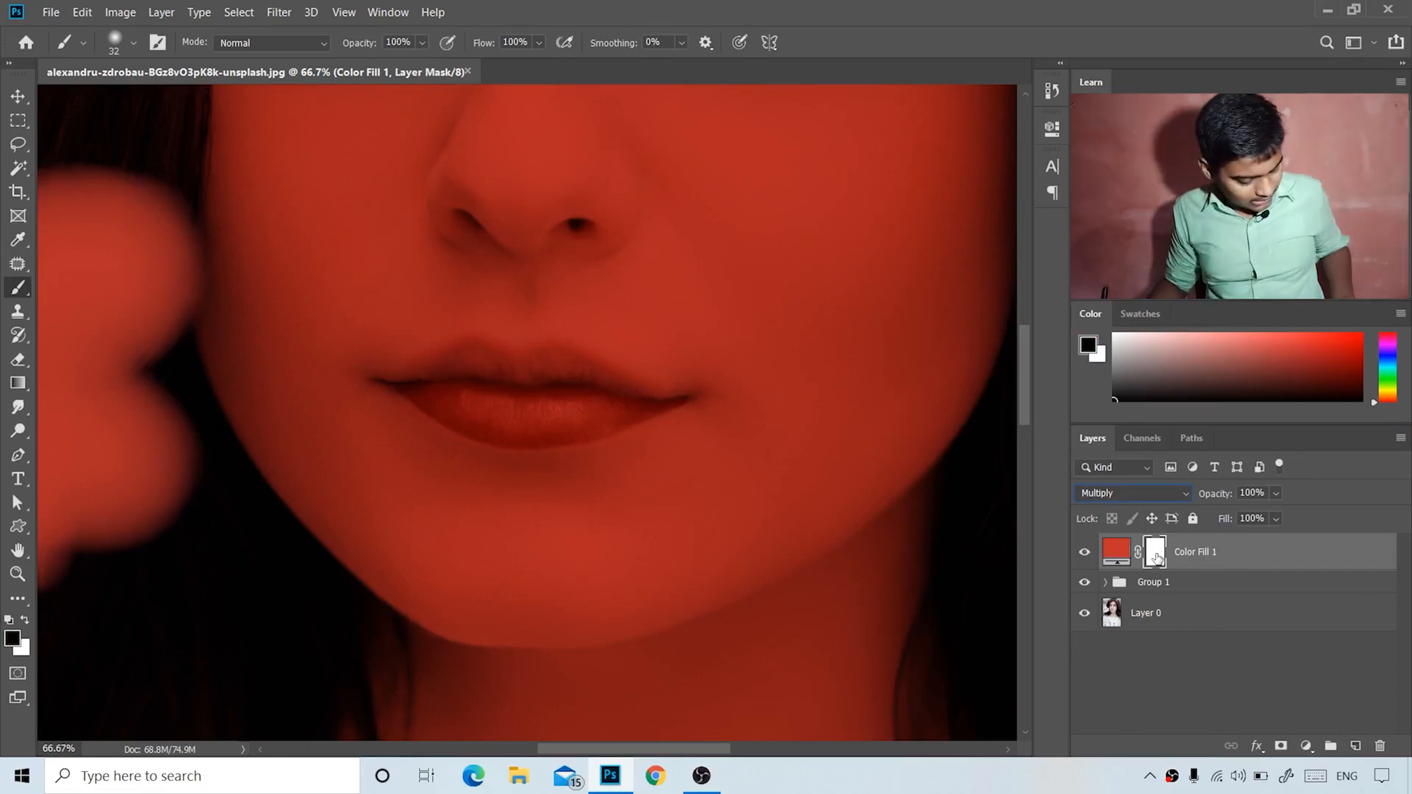
pyautogui.keyDown('alt'); pyautogui.click(1159, 559); pyautogui.keyUp('alt')
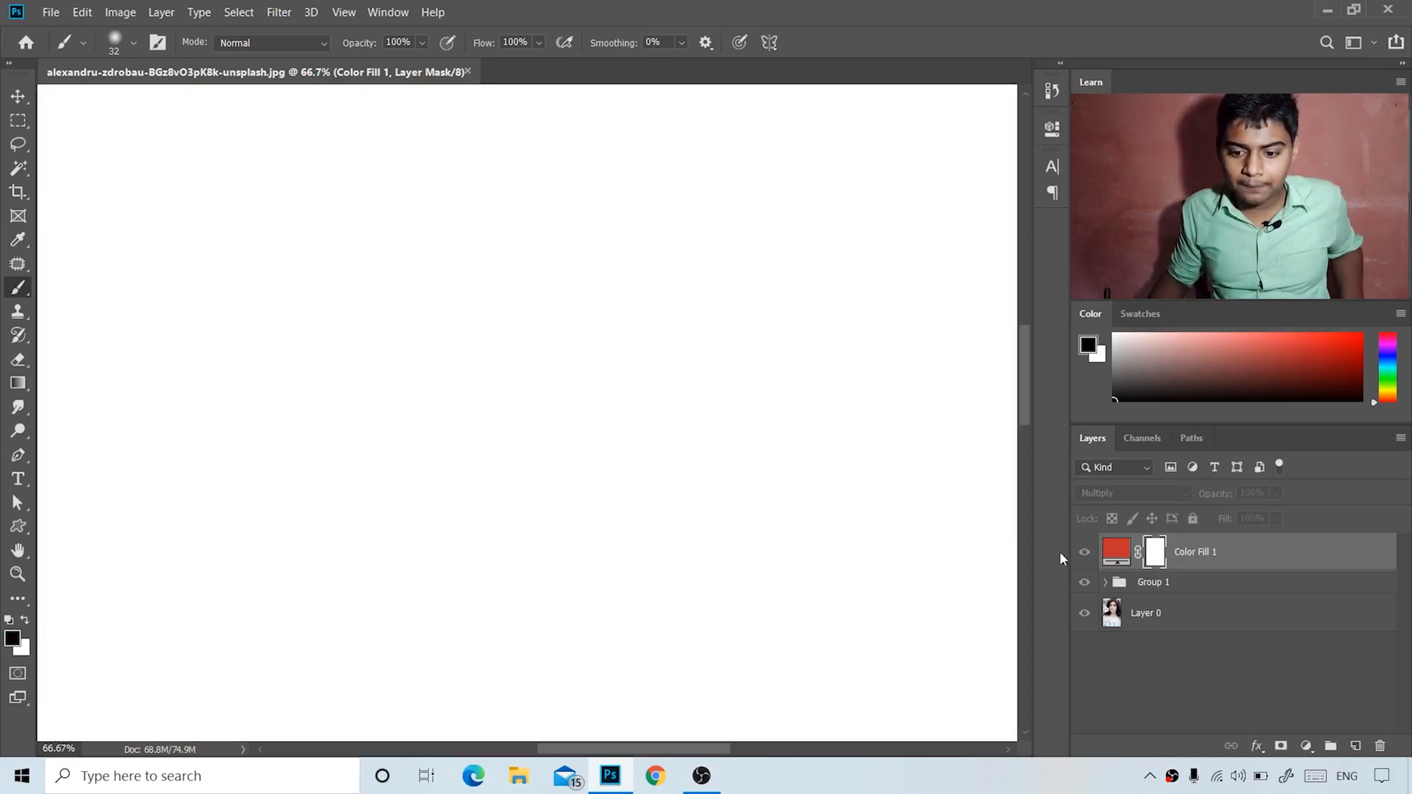
pyautogui.keyDown('alt'); pyautogui.click(1158, 560); pyautogui.keyUp('alt')
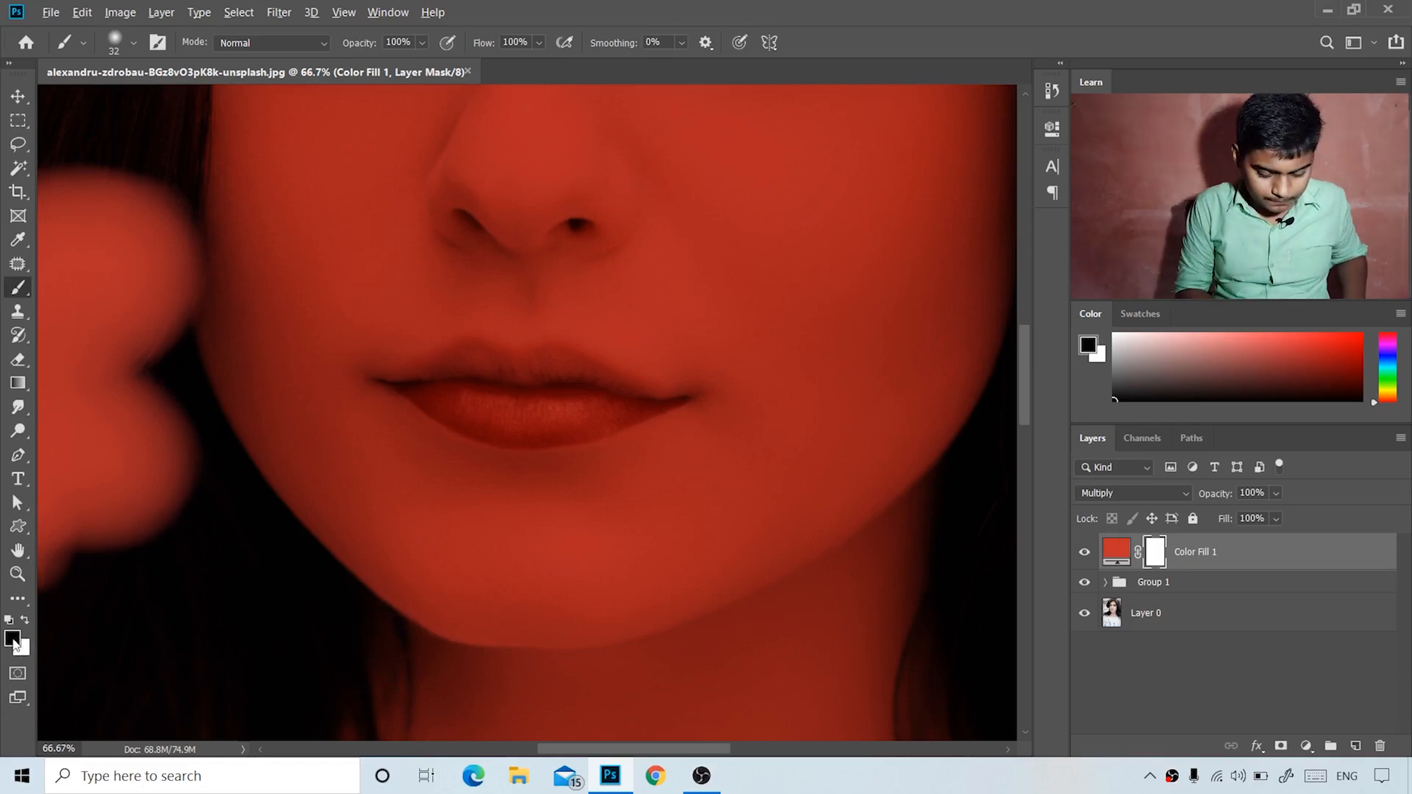
pyautogui.hotkey('ctrl', 'i')
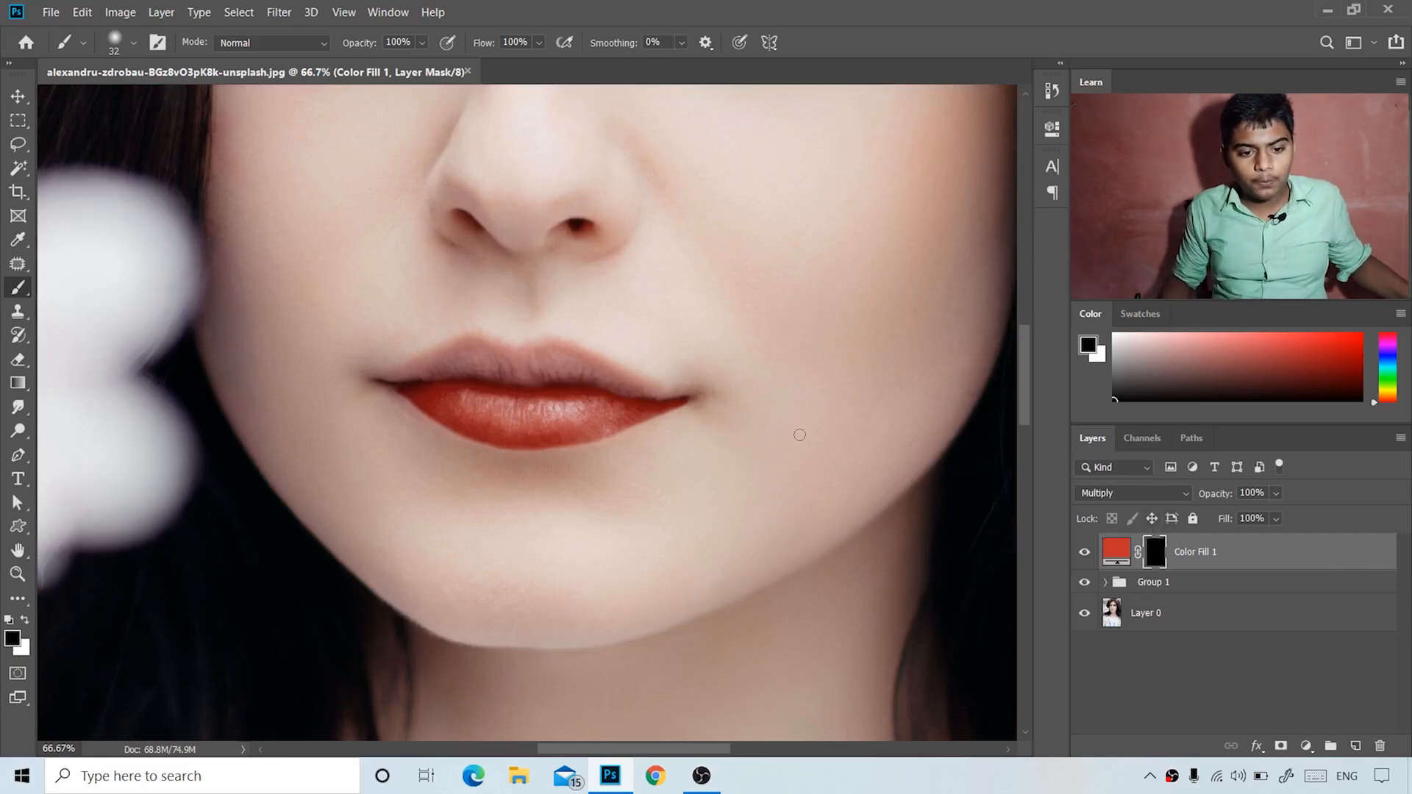
# - Brush white on the fill layer's mask over the whole upper lip, extending the red to the left mouth corner
pyautogui.scroll(2, 475, 390)
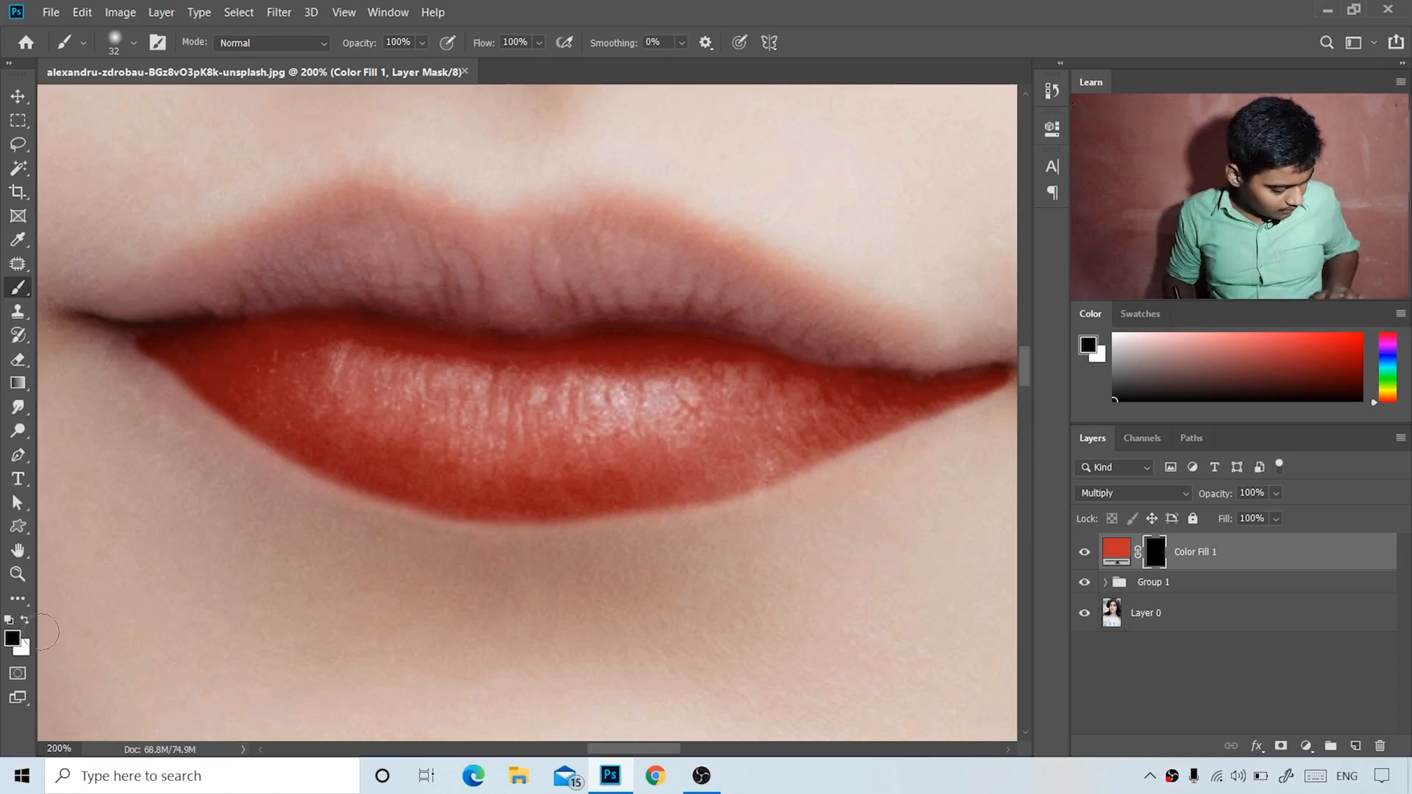
pyautogui.press('x')
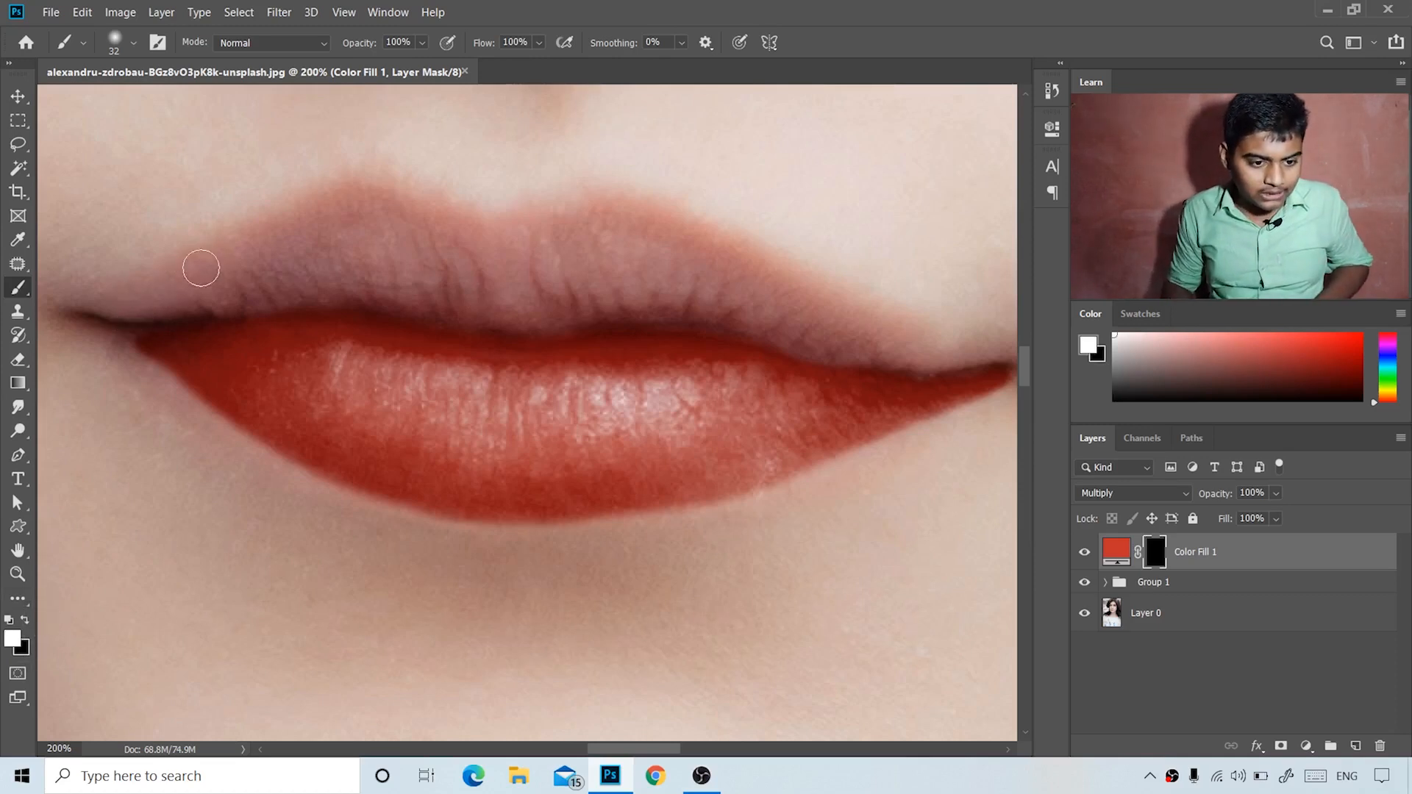
pyautogui.moveTo(177, 307)
pyautogui.mouseDown()
pyautogui.moveTo(350, 212)
pyautogui.moveTo(383, 207)
pyautogui.moveTo(493, 243)
pyautogui.moveTo(617, 214)
pyautogui.moveTo(776, 303)
pyautogui.moveTo(951, 369)
pyautogui.moveTo(817, 352)
pyautogui.moveTo(577, 272)
pyautogui.moveTo(757, 329)
pyautogui.moveTo(617, 291)
pyautogui.moveTo(467, 297)
pyautogui.moveTo(667, 314)
pyautogui.moveTo(524, 328)
pyautogui.moveTo(367, 296)
pyautogui.moveTo(447, 303)
pyautogui.moveTo(263, 290)
pyautogui.moveTo(334, 275)
pyautogui.moveTo(238, 296)
pyautogui.moveTo(297, 287)
pyautogui.moveTo(223, 316)
pyautogui.moveTo(208, 307)
pyautogui.moveTo(370, 292)
pyautogui.moveTo(324, 272)
pyautogui.moveTo(374, 235)
pyautogui.moveTo(339, 245)
pyautogui.moveTo(432, 249)
pyautogui.moveTo(466, 298)
pyautogui.moveTo(375, 276)
pyautogui.moveTo(422, 259)
pyautogui.moveTo(587, 279)
pyautogui.moveTo(589, 257)
pyautogui.moveTo(478, 270)
pyautogui.moveTo(607, 247)
pyautogui.moveTo(573, 264)
pyautogui.moveTo(635, 254)
pyautogui.moveTo(685, 292)
pyautogui.moveTo(561, 243)
pyautogui.moveTo(655, 252)
pyautogui.moveTo(726, 302)
pyautogui.mouseUp()
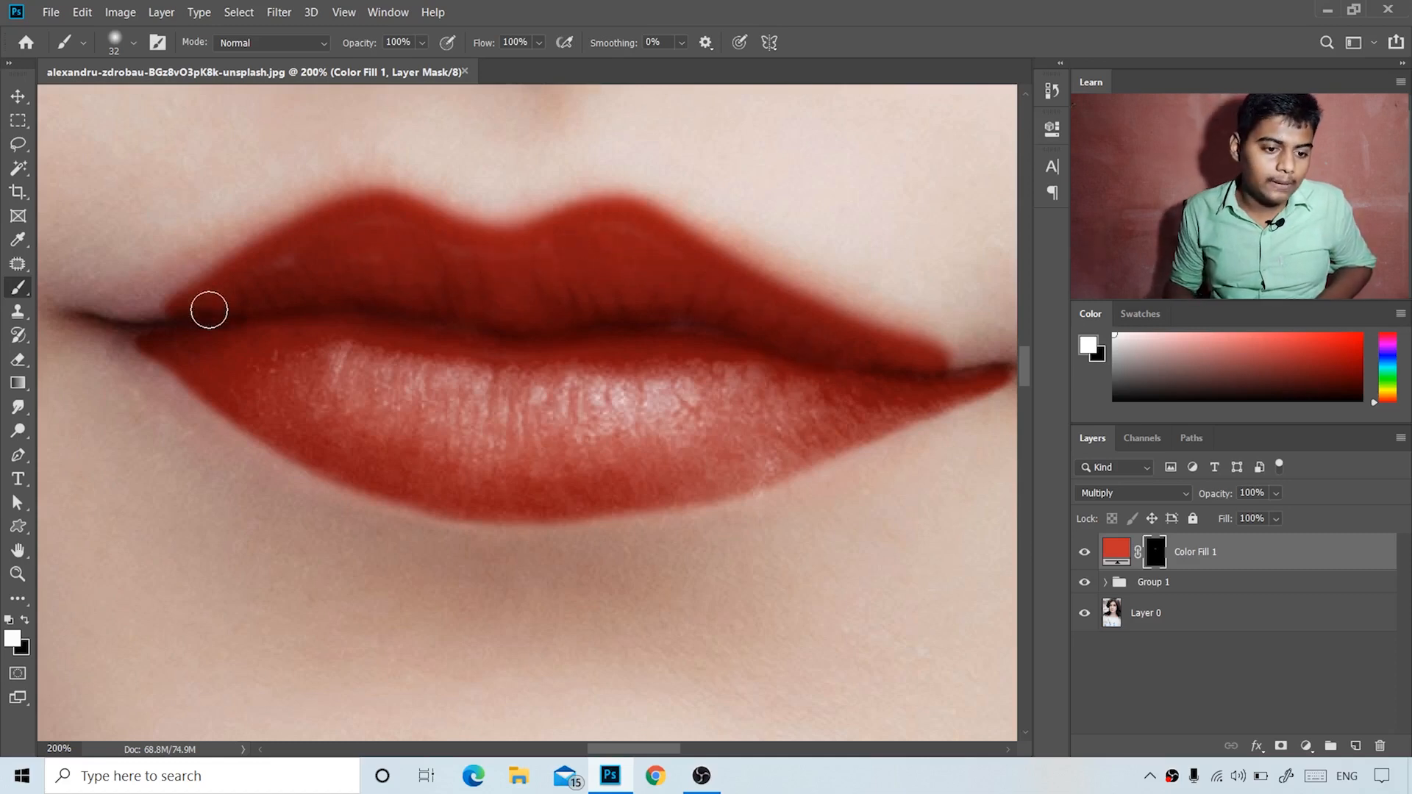
pyautogui.moveTo(210, 310)
pyautogui.mouseDown()
pyautogui.moveTo(147, 324)
pyautogui.moveTo(267, 243)
pyautogui.moveTo(169, 313)
pyautogui.mouseUp()
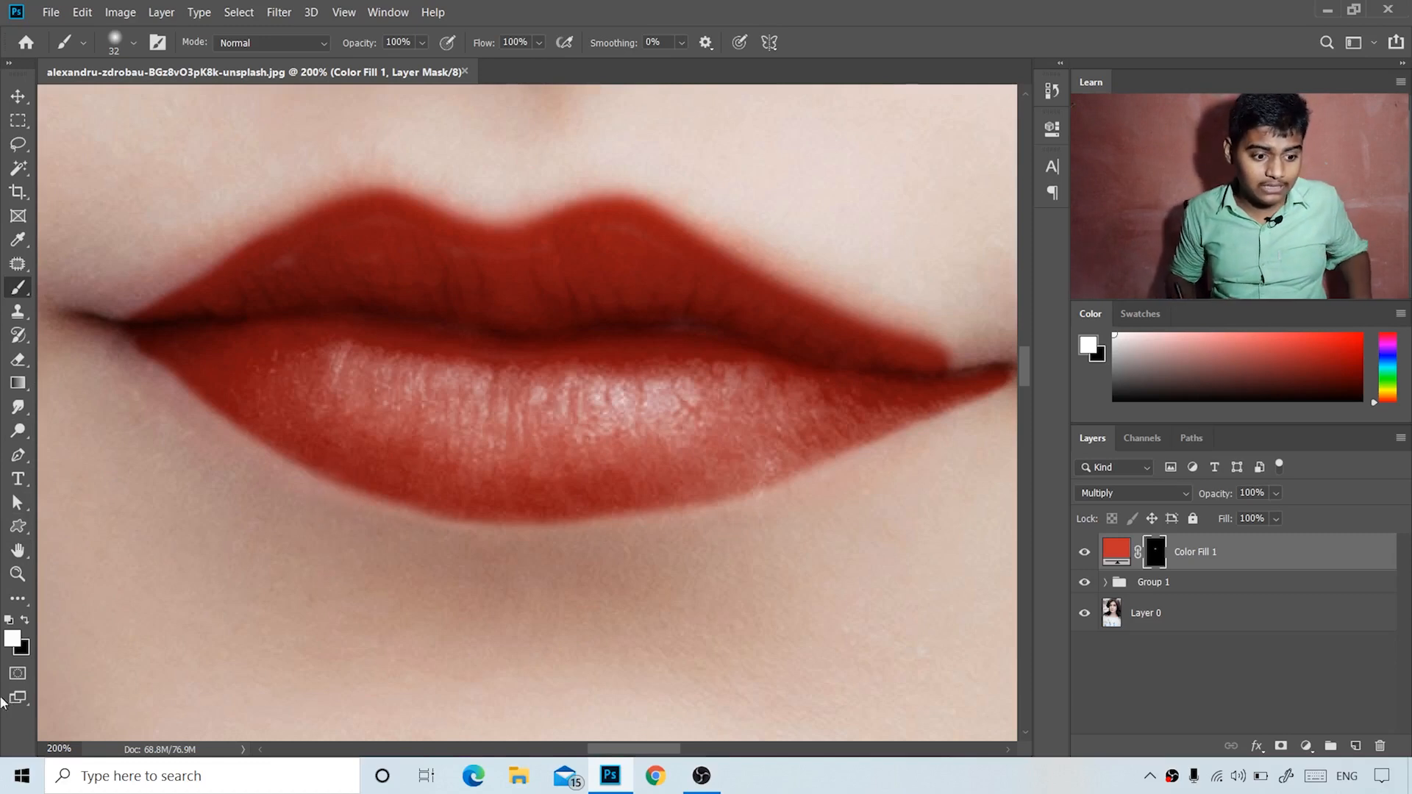
# - Refine the mask at the right mouth corner with white and black strokes, and touch up the upper lip's left edge in white
pyautogui.press('x')
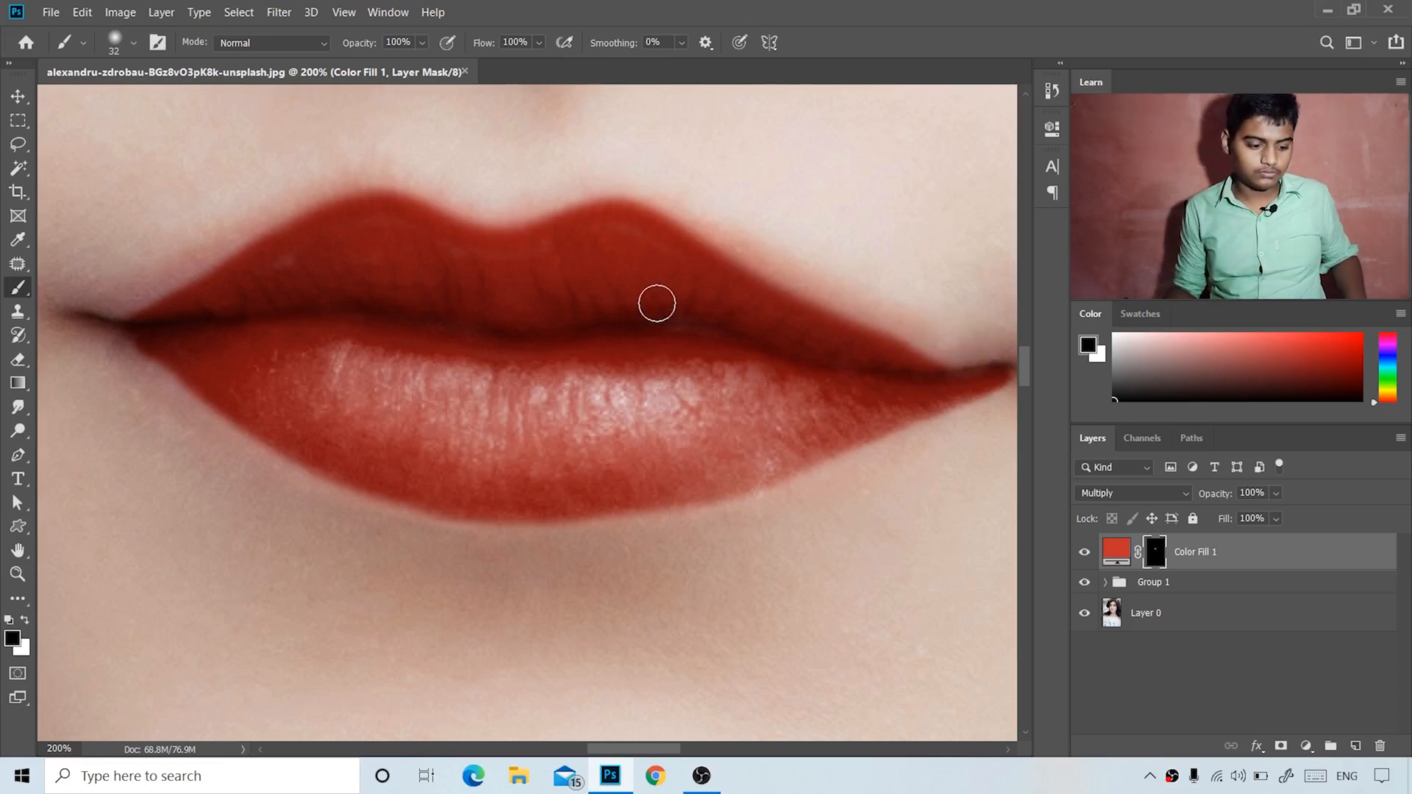
pyautogui.press('x')
pyautogui.moveTo(674, 238)
pyautogui.mouseDown()
pyautogui.moveTo(890, 346)
pyautogui.moveTo(1016, 364)
pyautogui.mouseUp()
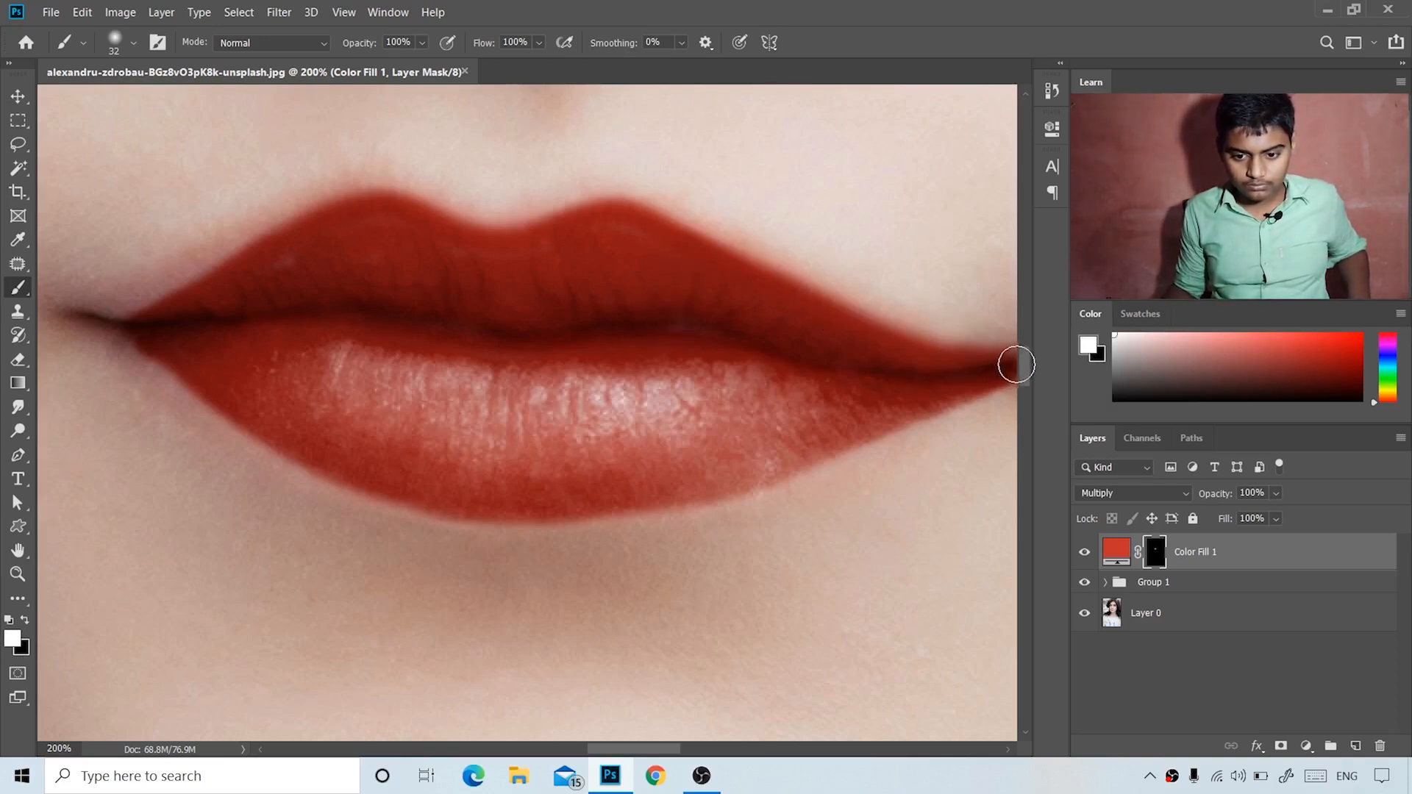
pyautogui.moveTo(748, 494); pyautogui.dragTo(468, 511)
pyautogui.press('x')
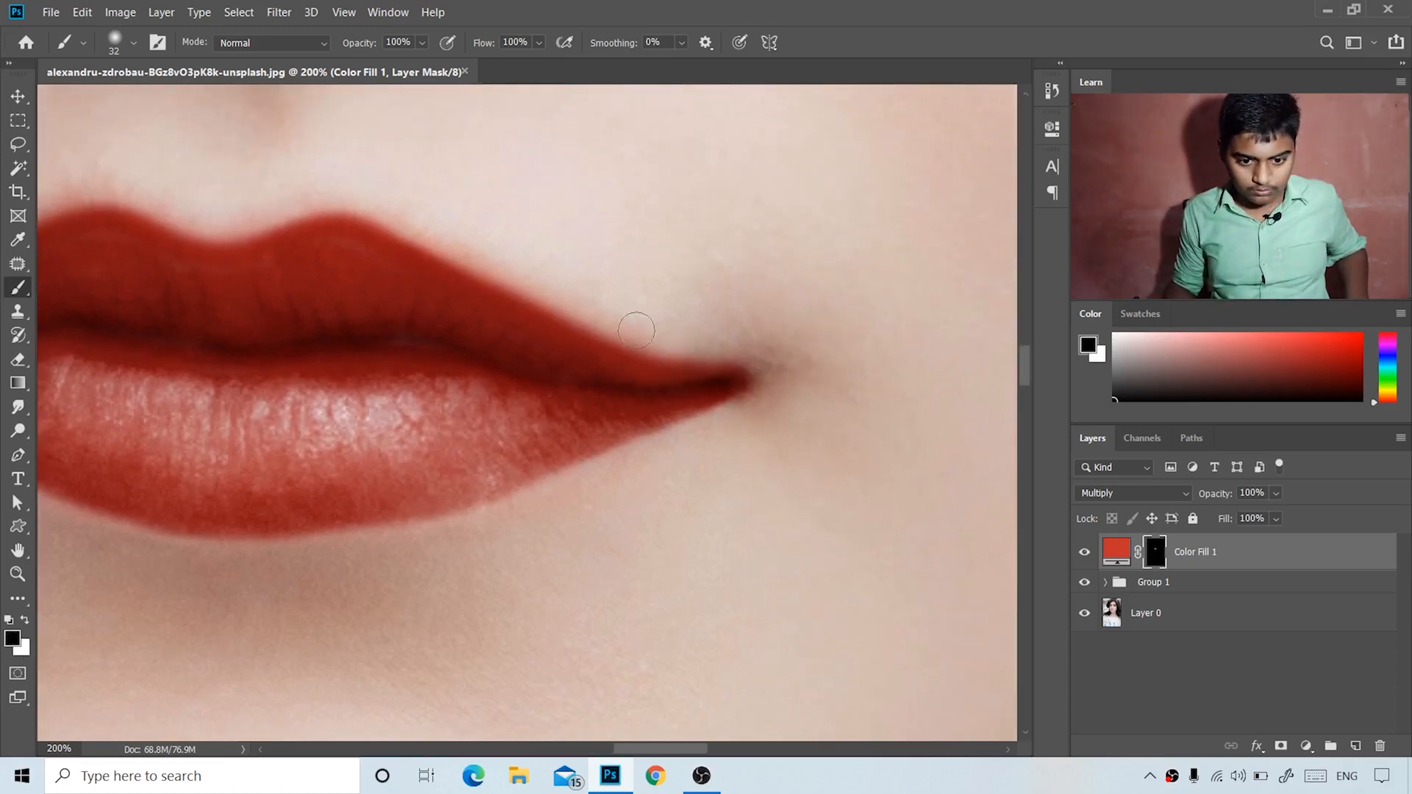
pyautogui.moveTo(637, 330); pyautogui.dragTo(749, 376)
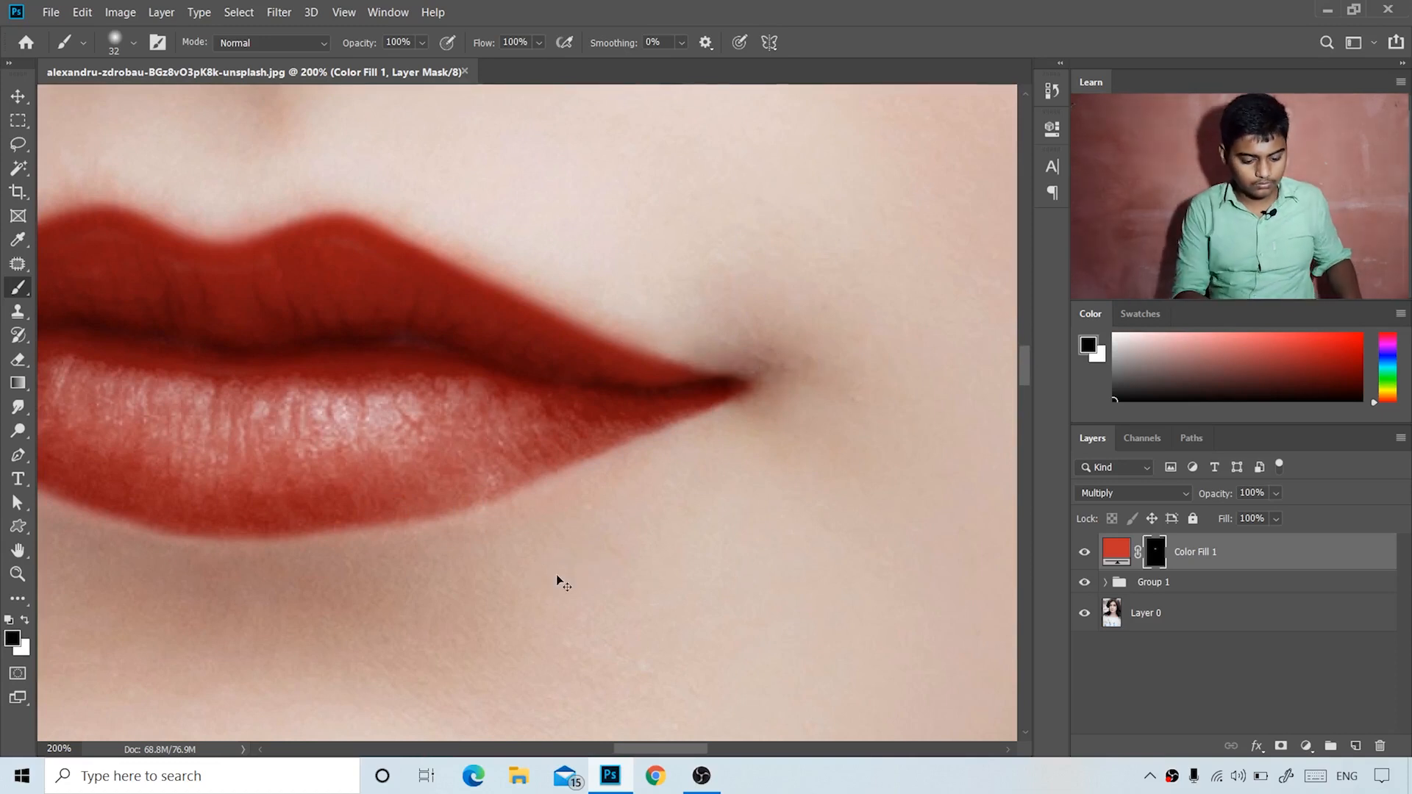
pyautogui.hotkey('ctrl', '-')
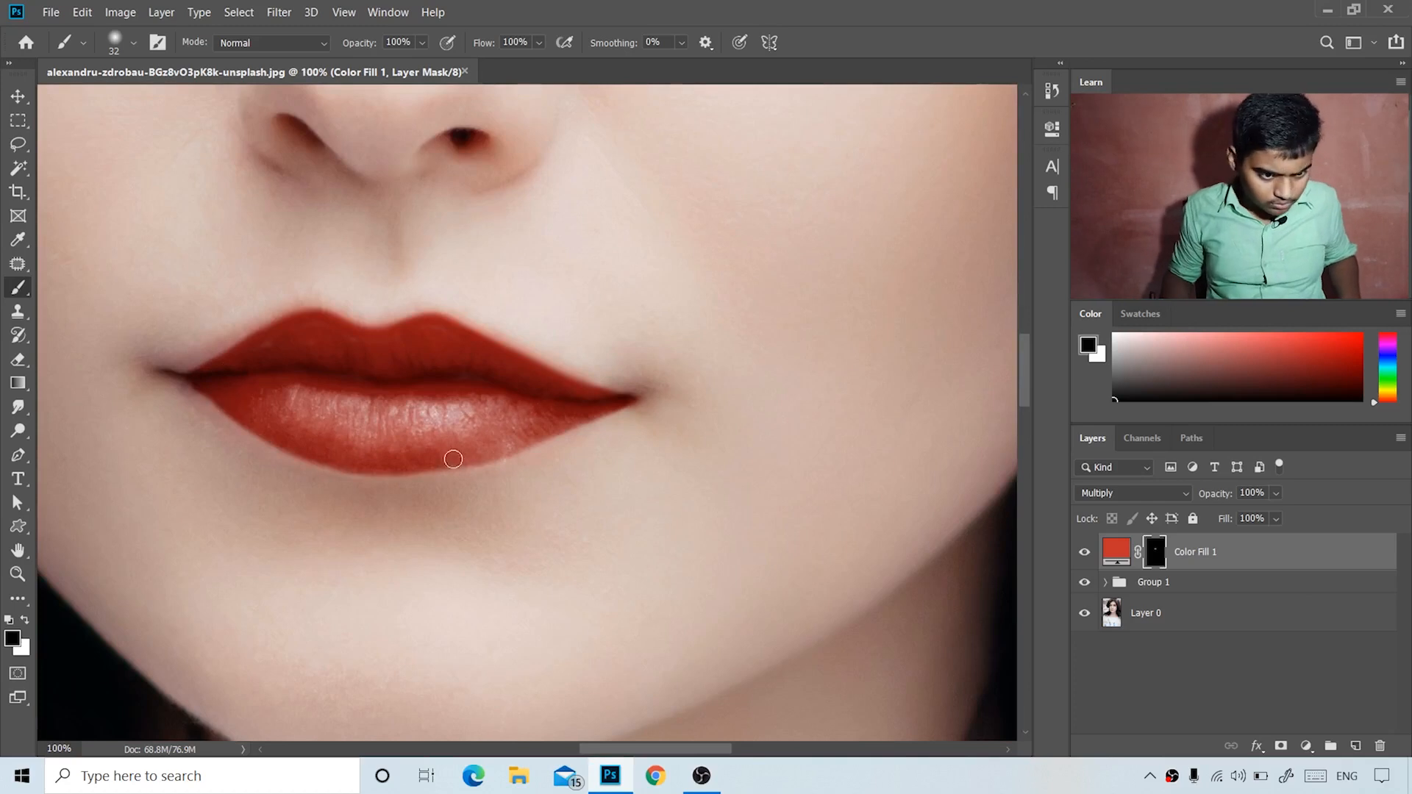
pyautogui.press('x')
pyautogui.moveTo(209, 363)
pyautogui.mouseDown()
pyautogui.moveTo(199, 368)
pyautogui.moveTo(291, 321)
pyautogui.mouseUp()
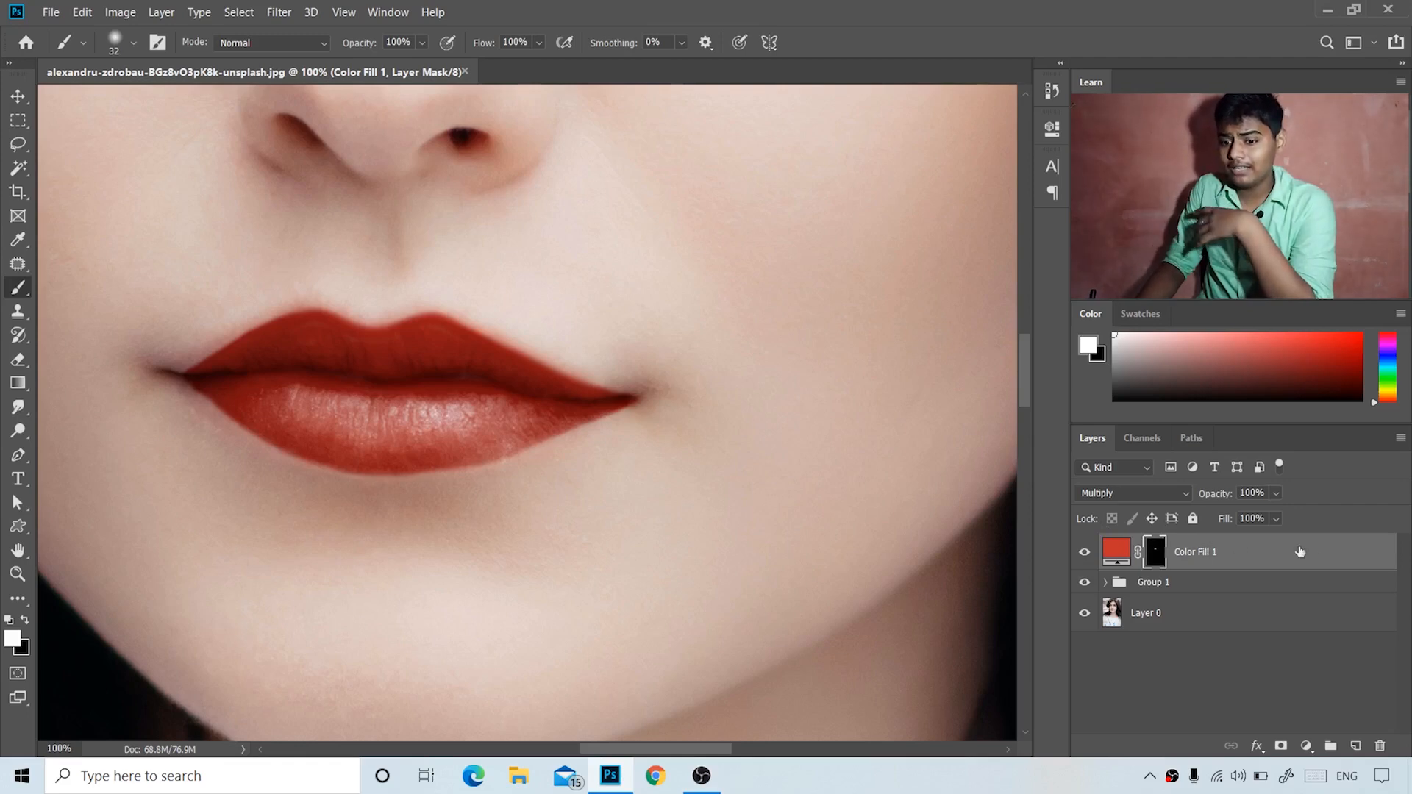
# - Limit the upper-lip Multiply fill to dark areas by splitting its Blend If Underlying Layer highlight slider at 106 / 146, and apply it
pyautogui.click(1362, 559)
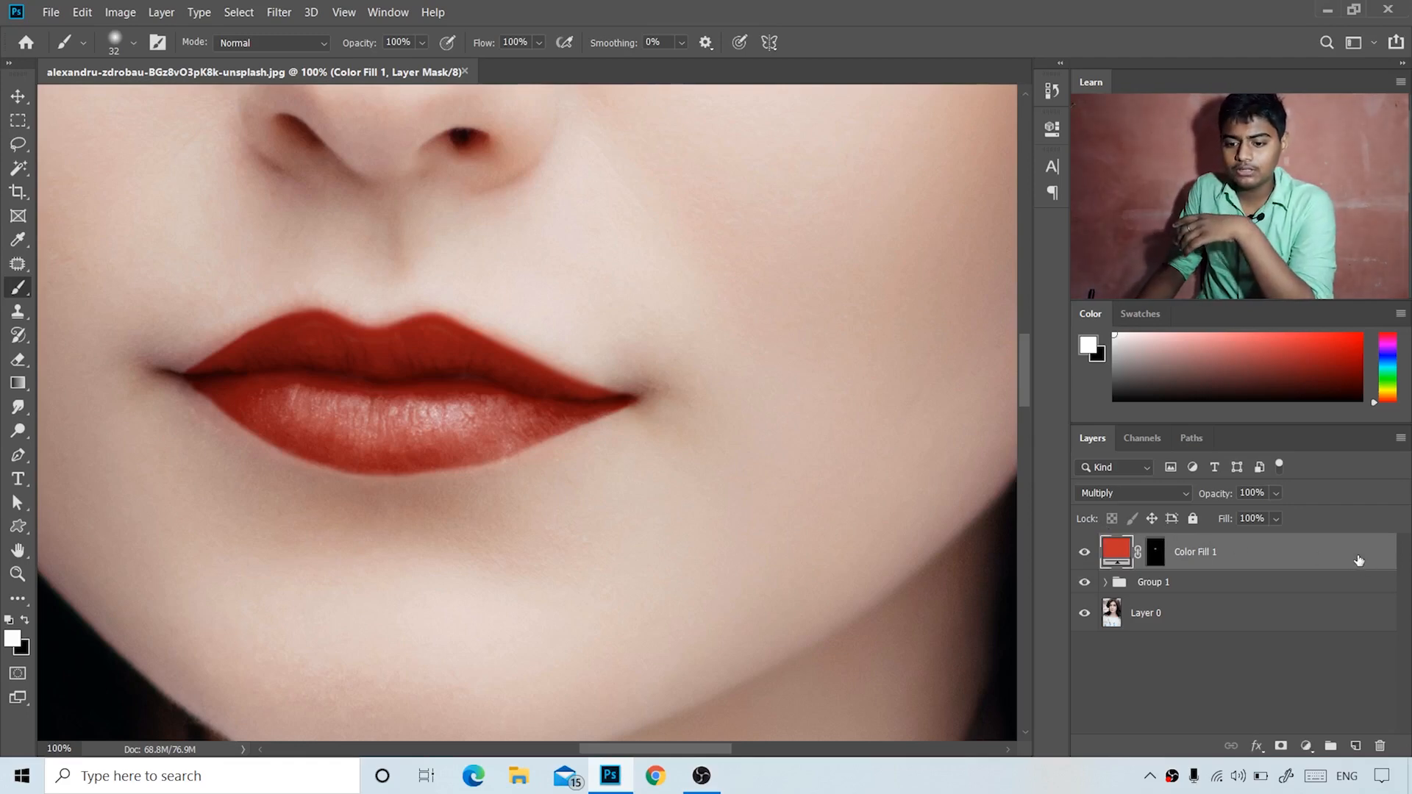
pyautogui.doubleClick(1359, 561)
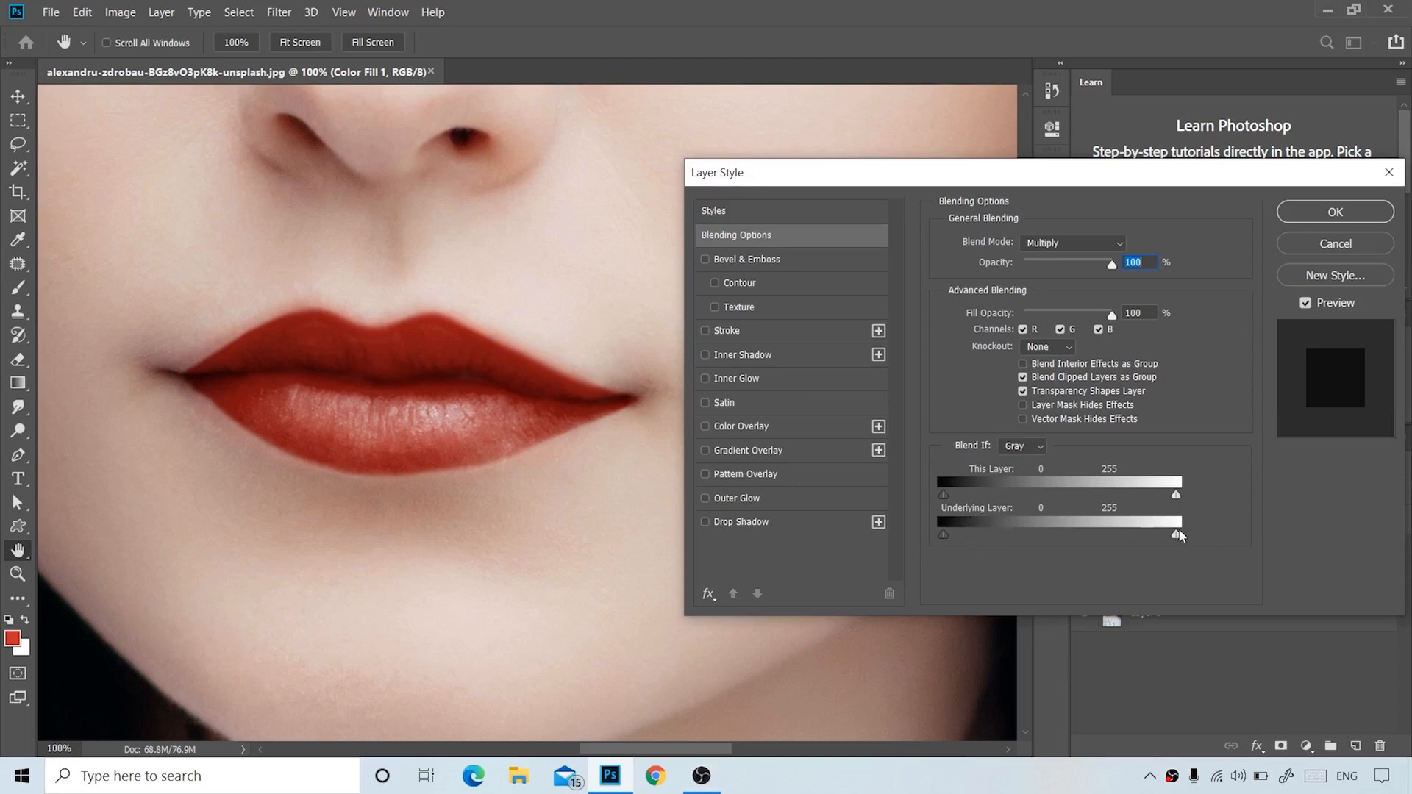
pyautogui.moveTo(1173, 539); pyautogui.dragTo(1048, 546)
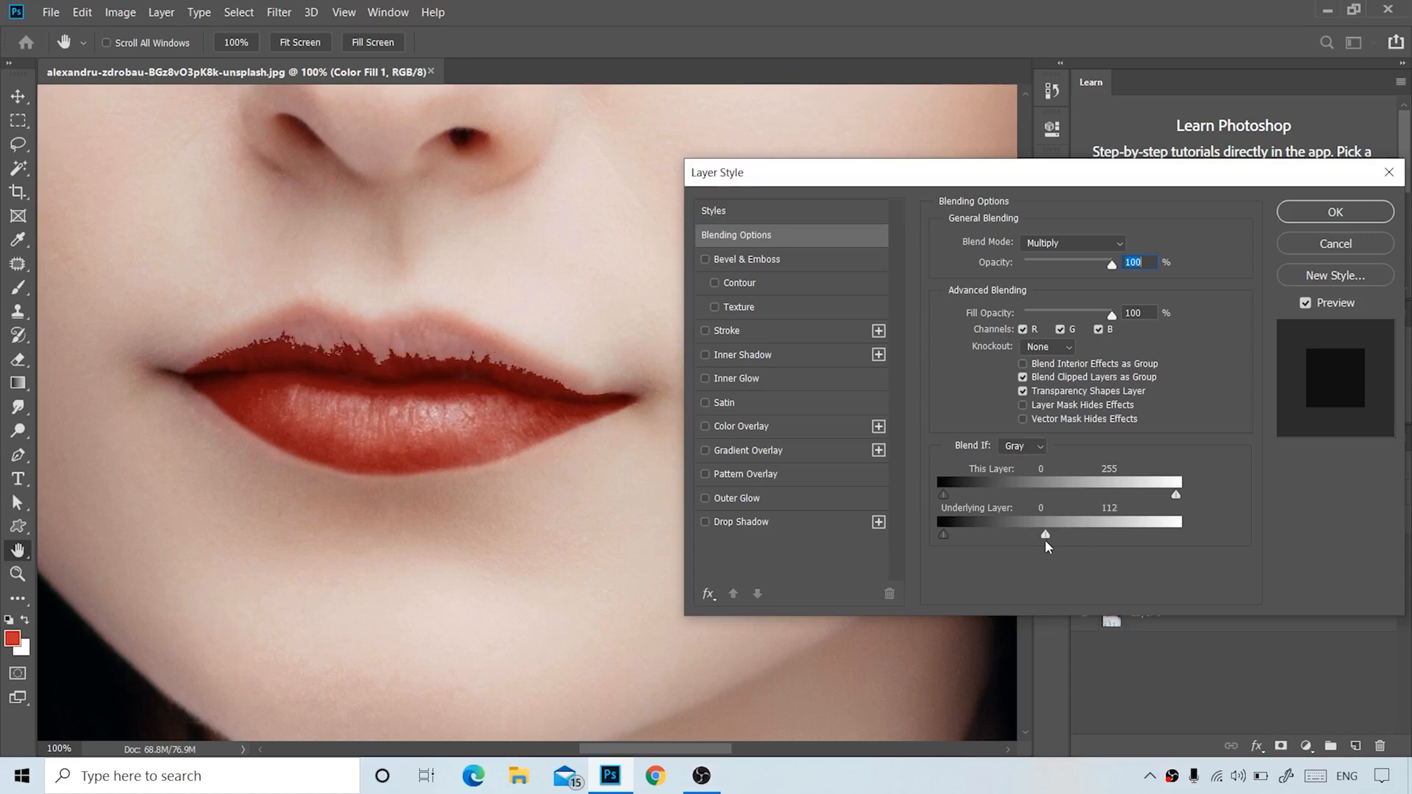
pyautogui.press('alt')
pyautogui.moveTo(1047, 536)
pyautogui.mouseDown()
pyautogui.moveTo(1088, 531)
pyautogui.moveTo(1033, 540)
pyautogui.mouseUp()
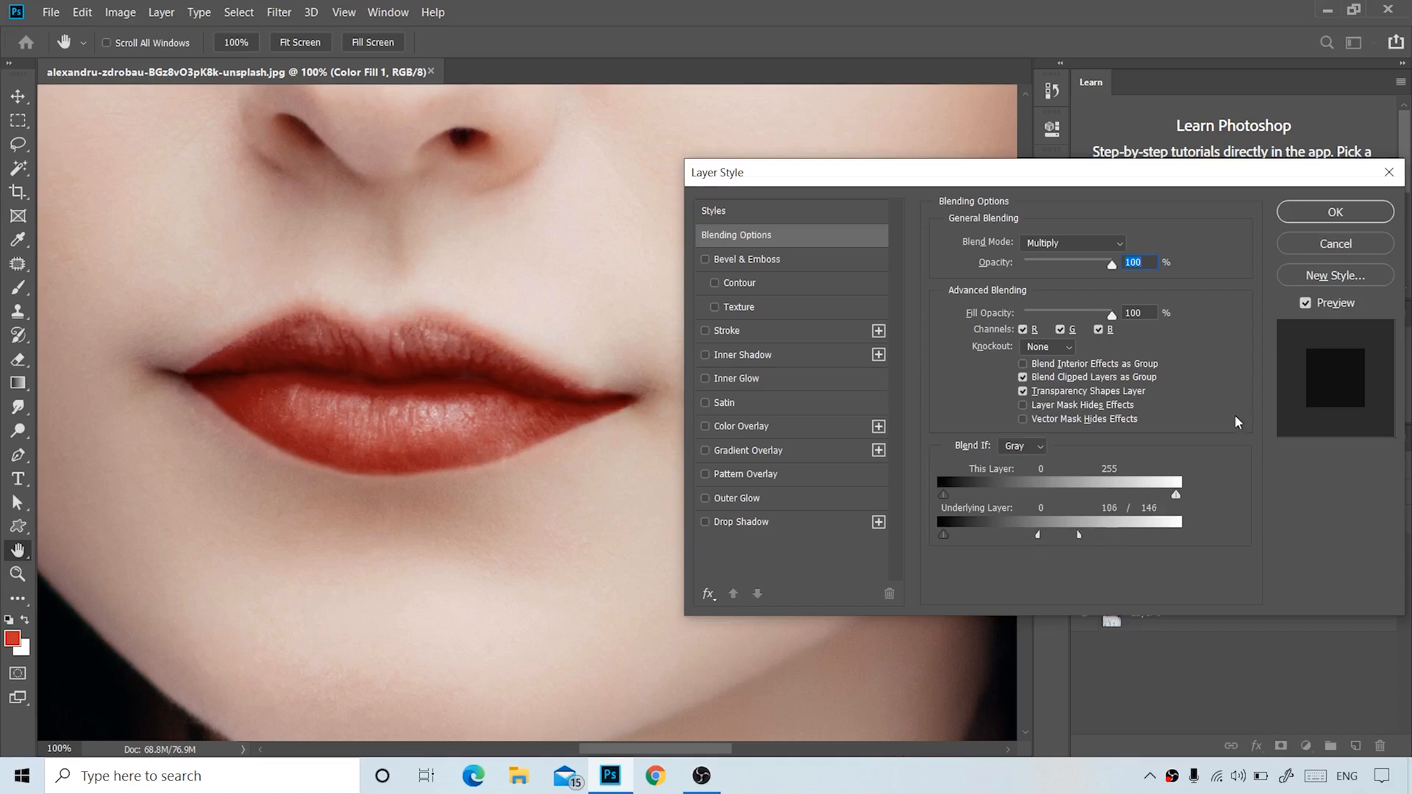
pyautogui.click(1336, 212)
pyautogui.press('b')
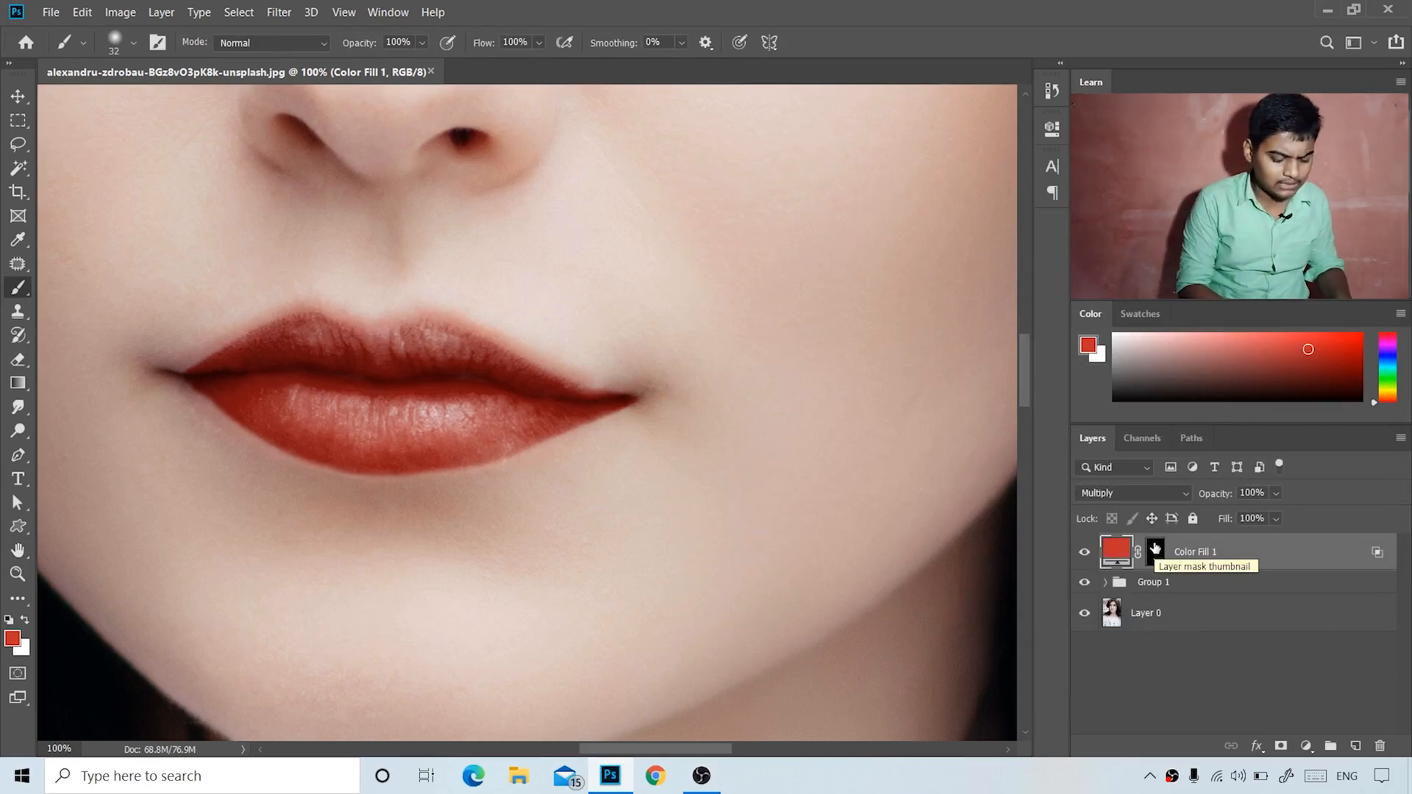
# - Duplicate the upper-lip Multiply fill layer and set the copy's blend mode to Screen
pyautogui.hotkey('ctrl', 'j')
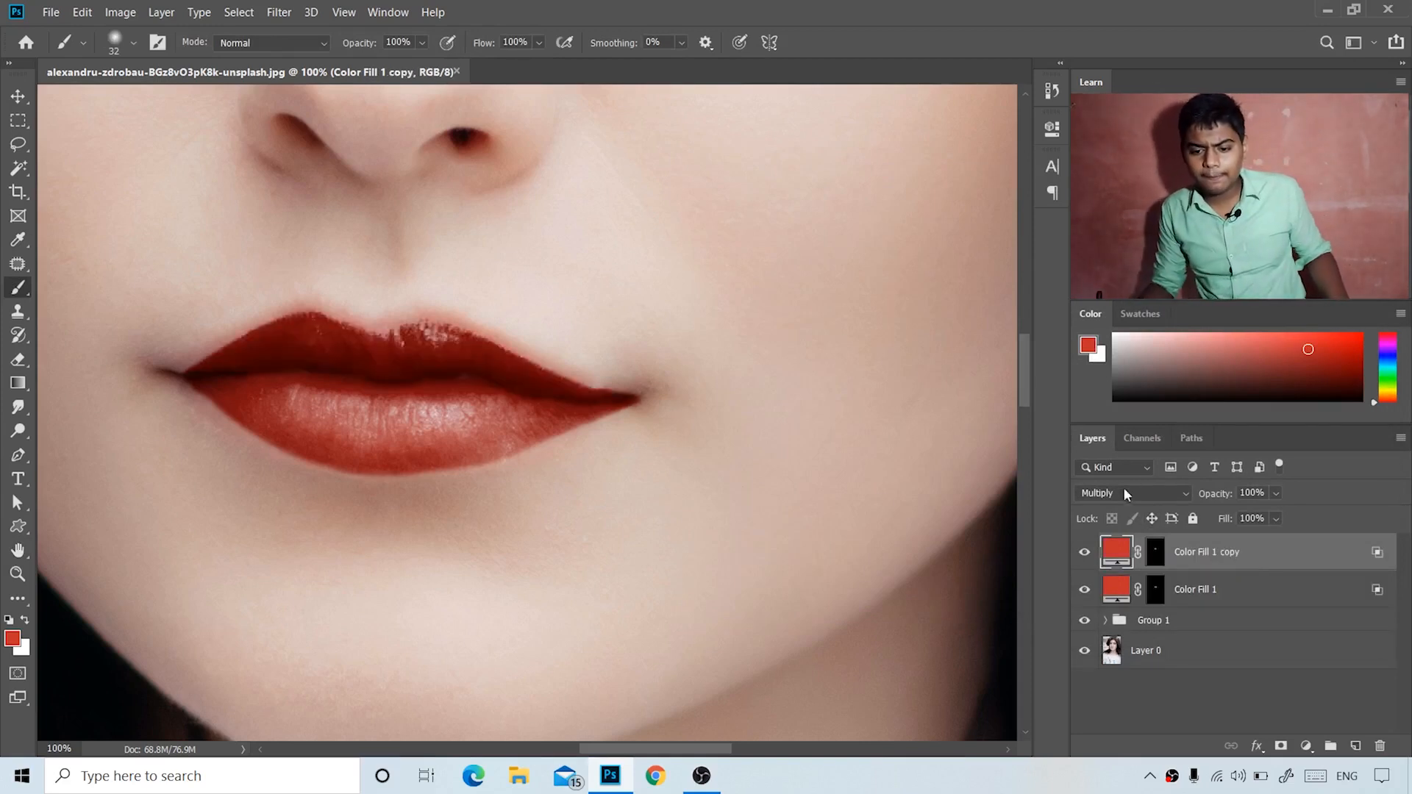
pyautogui.click(1162, 494)
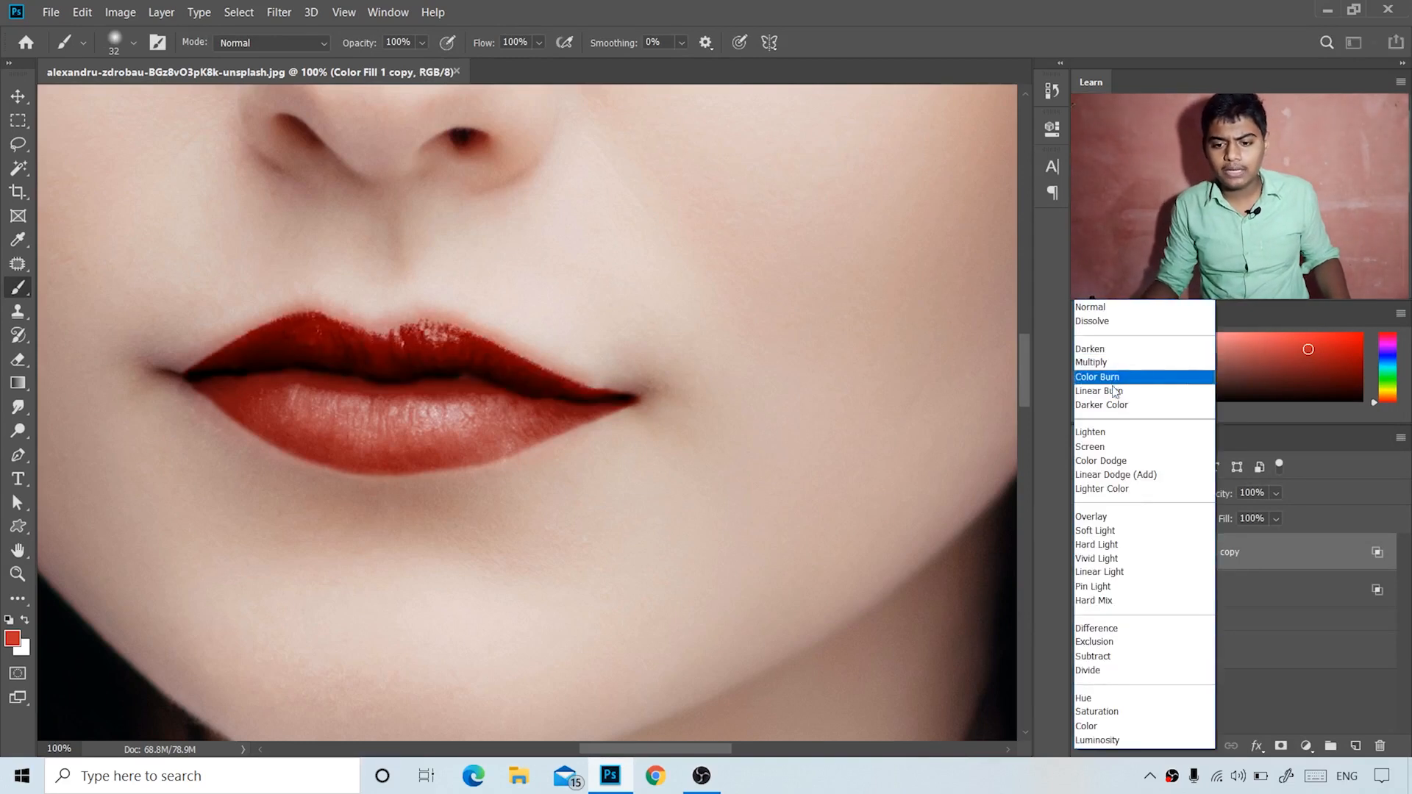
pyautogui.click(1097, 445)
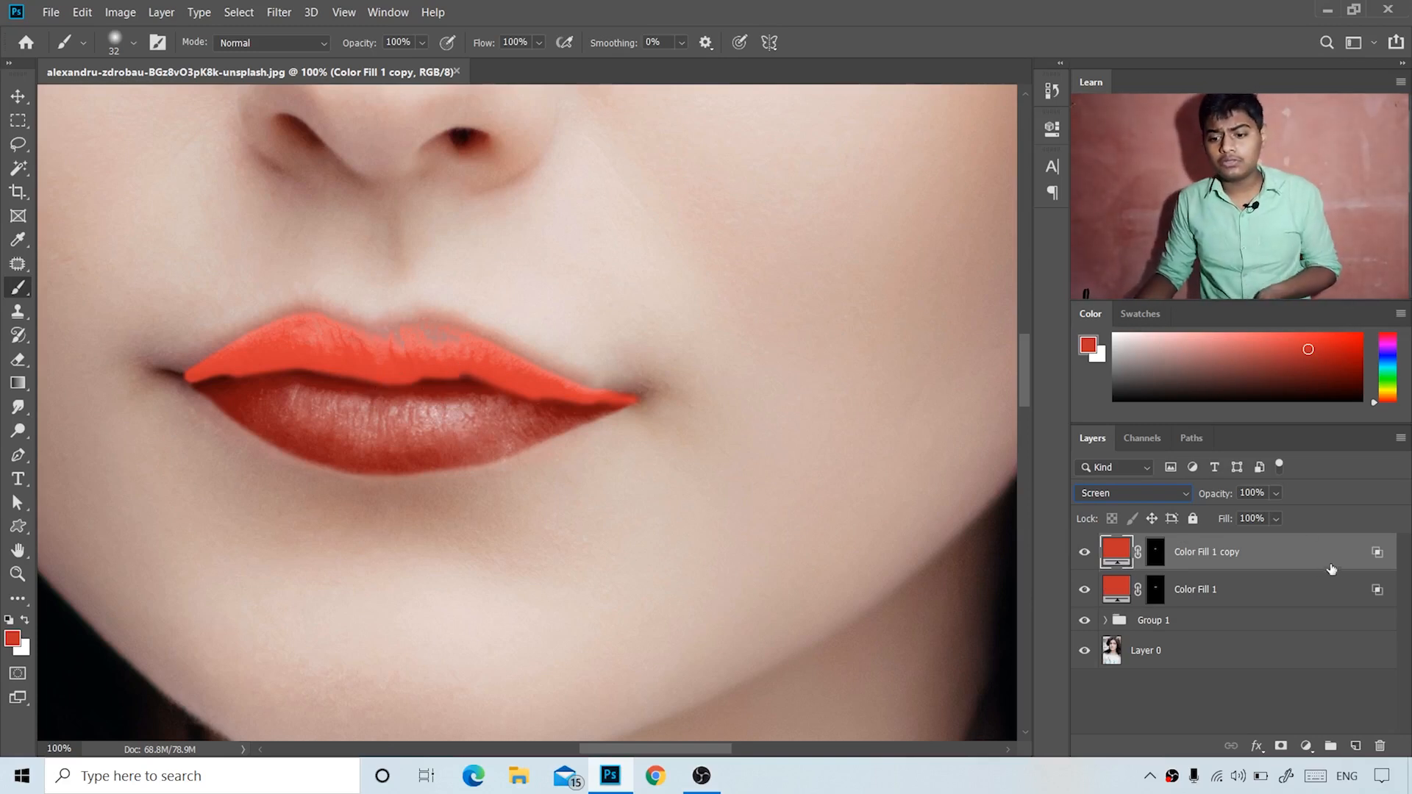
# - Limit the Screen copy to bright areas: restore its Blend If Underlying Layer highlight to 255, split the shadow slider at 49 / 170, and apply
pyautogui.doubleClick(1379, 553)
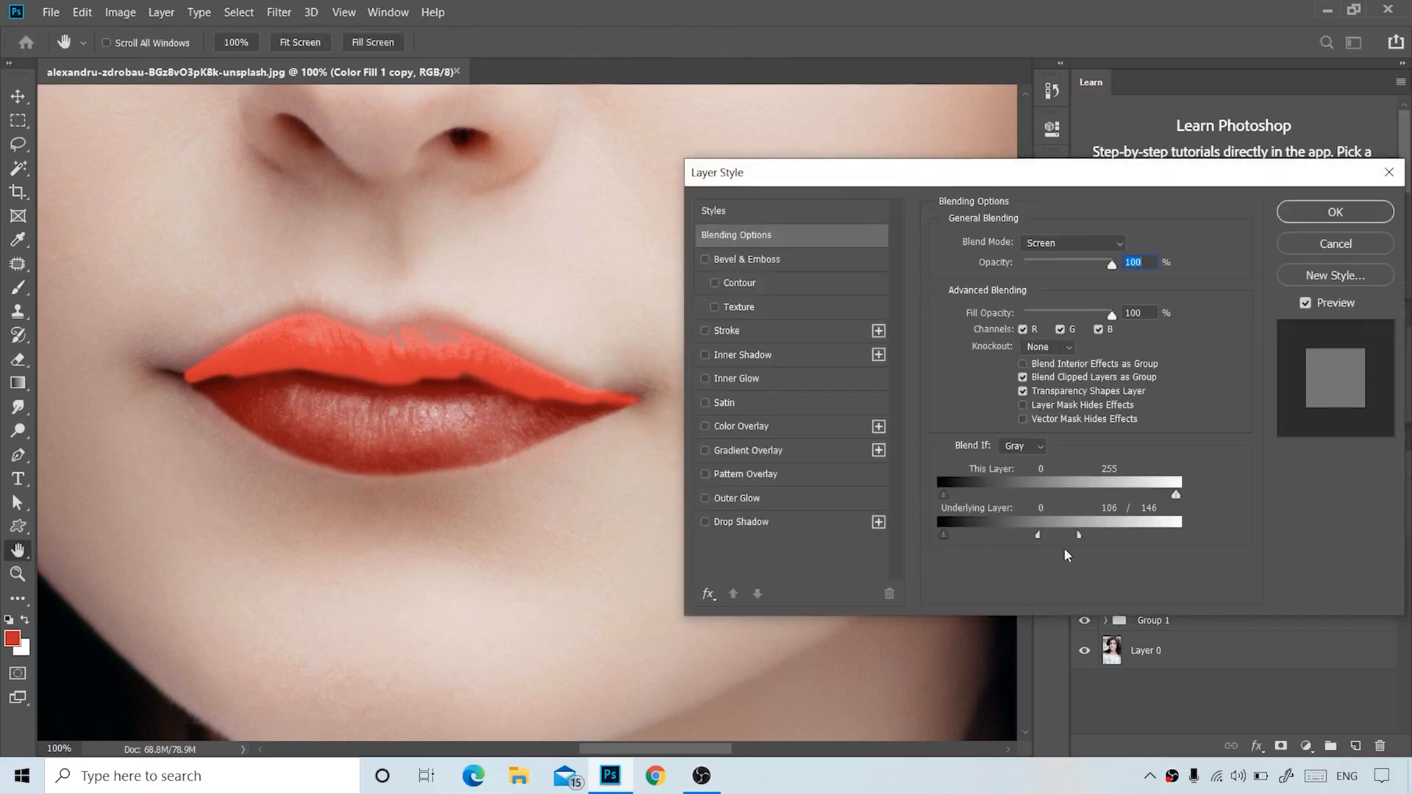
pyautogui.moveTo(1078, 536); pyautogui.dragTo(1177, 535)
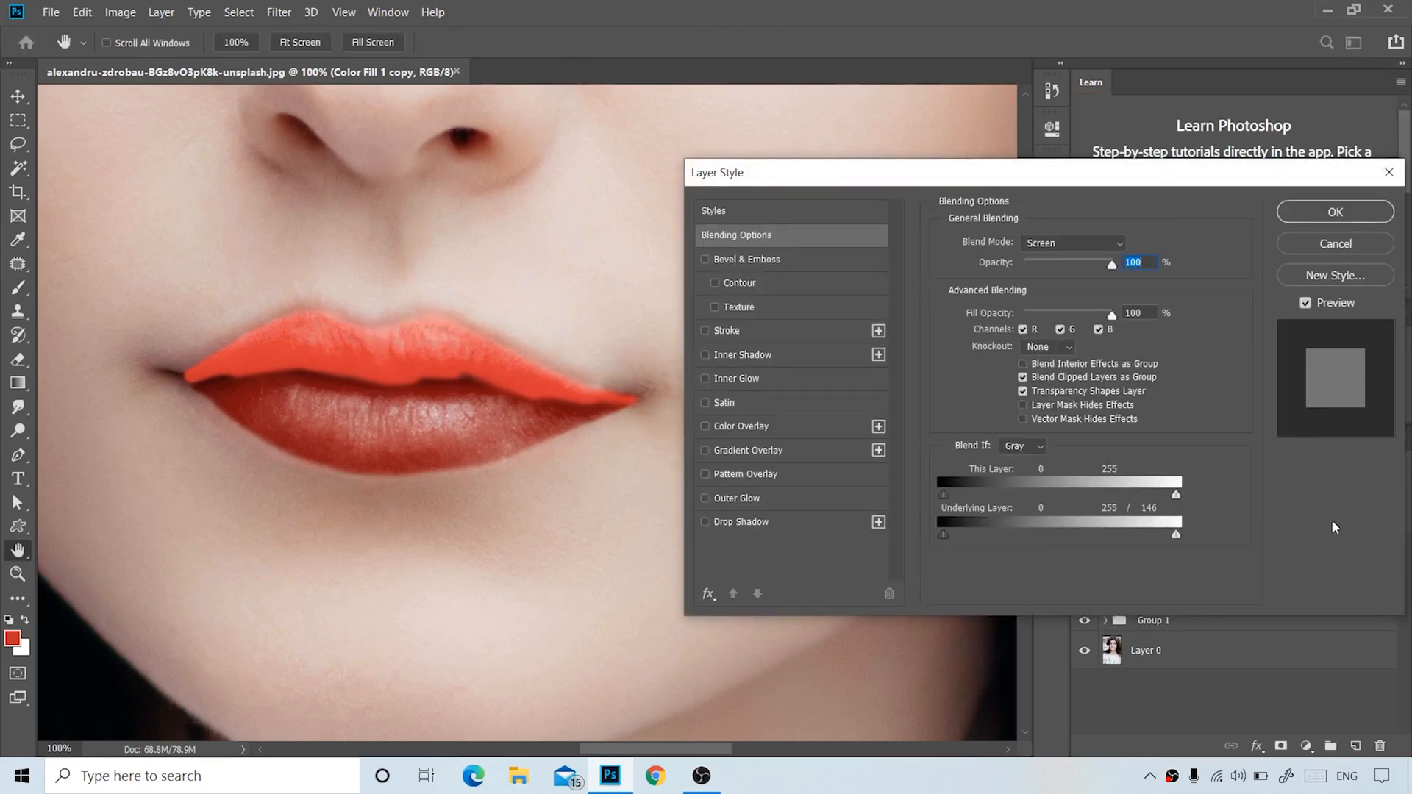
pyautogui.moveTo(947, 541); pyautogui.dragTo(1042, 534)
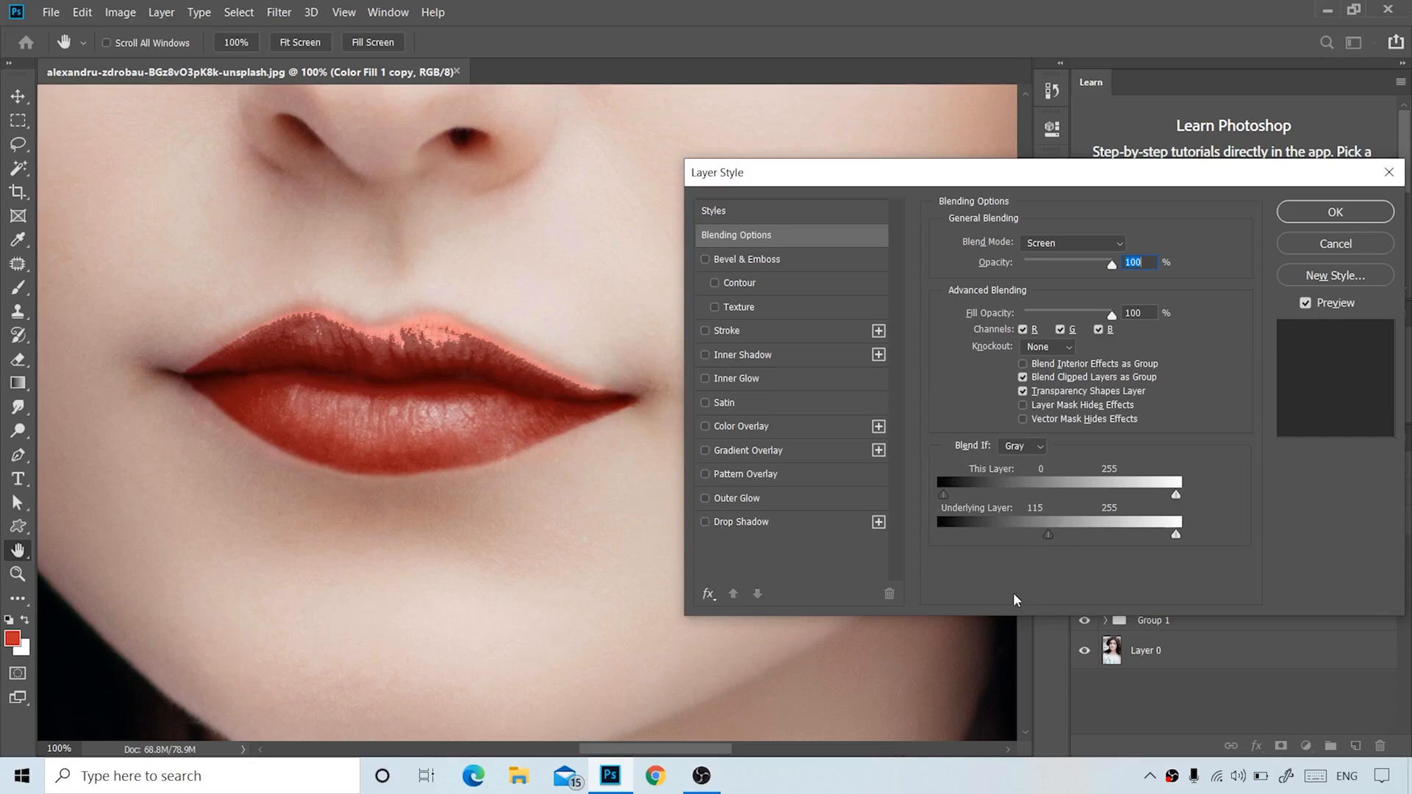
pyautogui.press('alt')
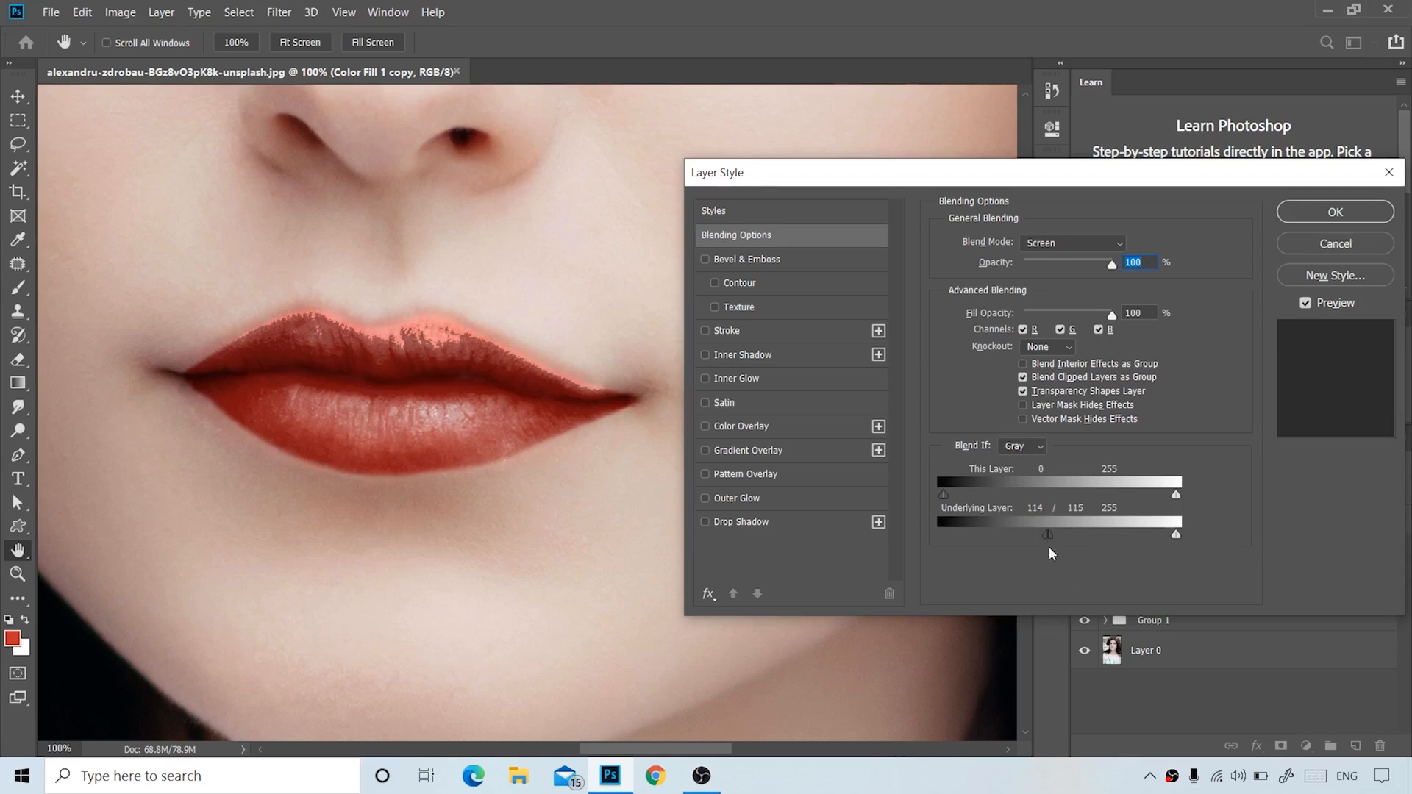
pyautogui.moveTo(1053, 538)
pyautogui.mouseDown()
pyautogui.moveTo(1092, 537)
pyautogui.moveTo(1013, 536)
pyautogui.moveTo(1071, 545)
pyautogui.moveTo(1047, 543)
pyautogui.mouseUp()
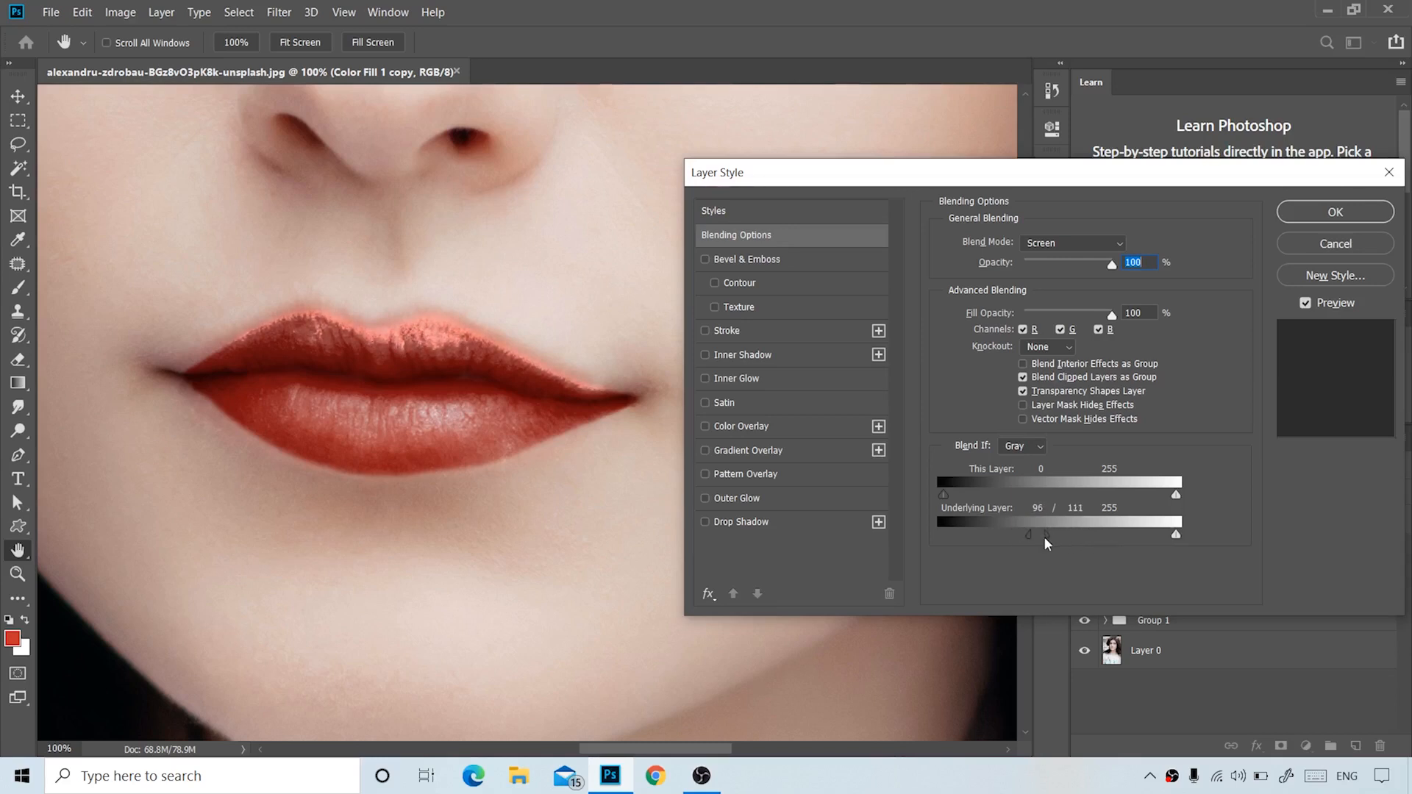
pyautogui.moveTo(1027, 537); pyautogui.dragTo(1045, 539)
pyautogui.moveTo(1048, 539); pyautogui.dragTo(1100, 542)
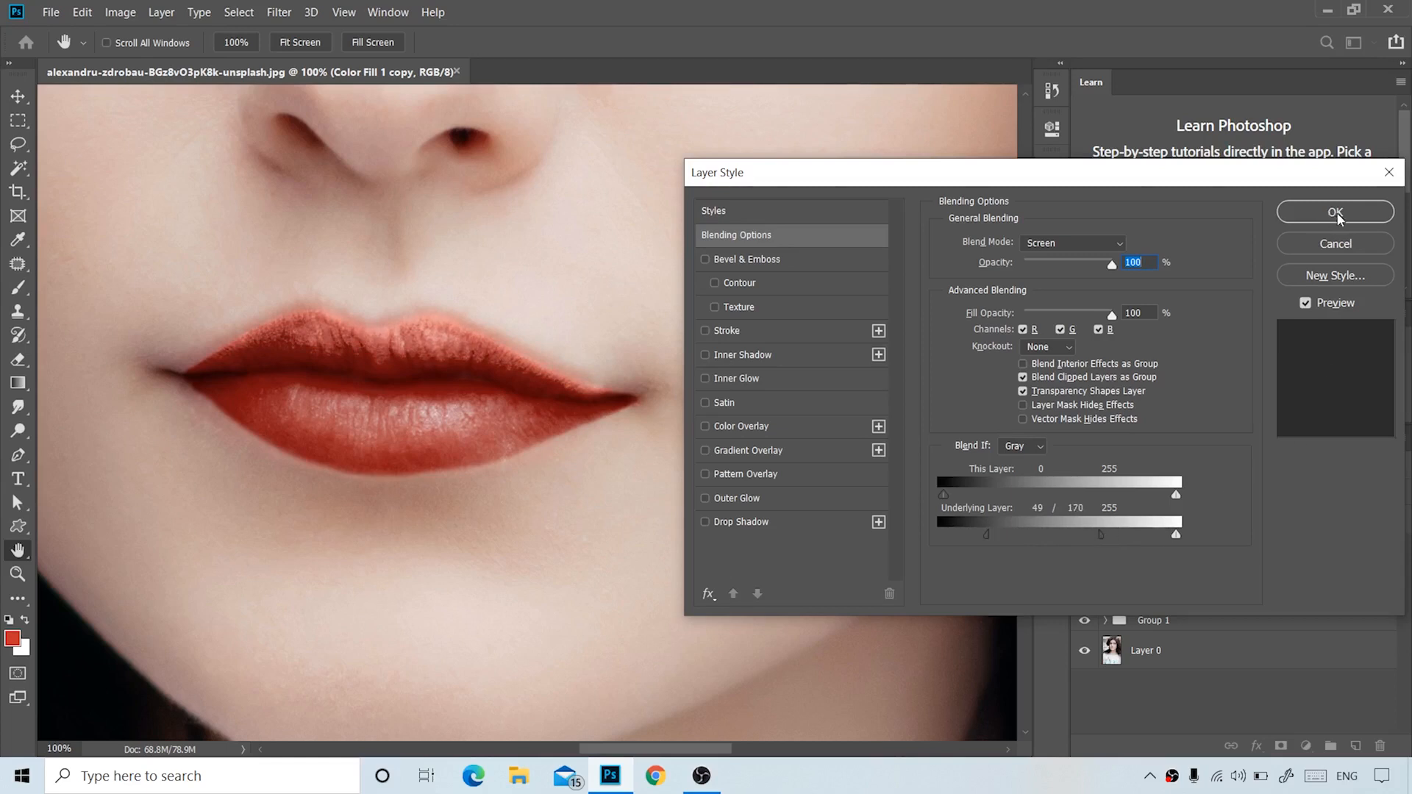
pyautogui.click(1336, 214)
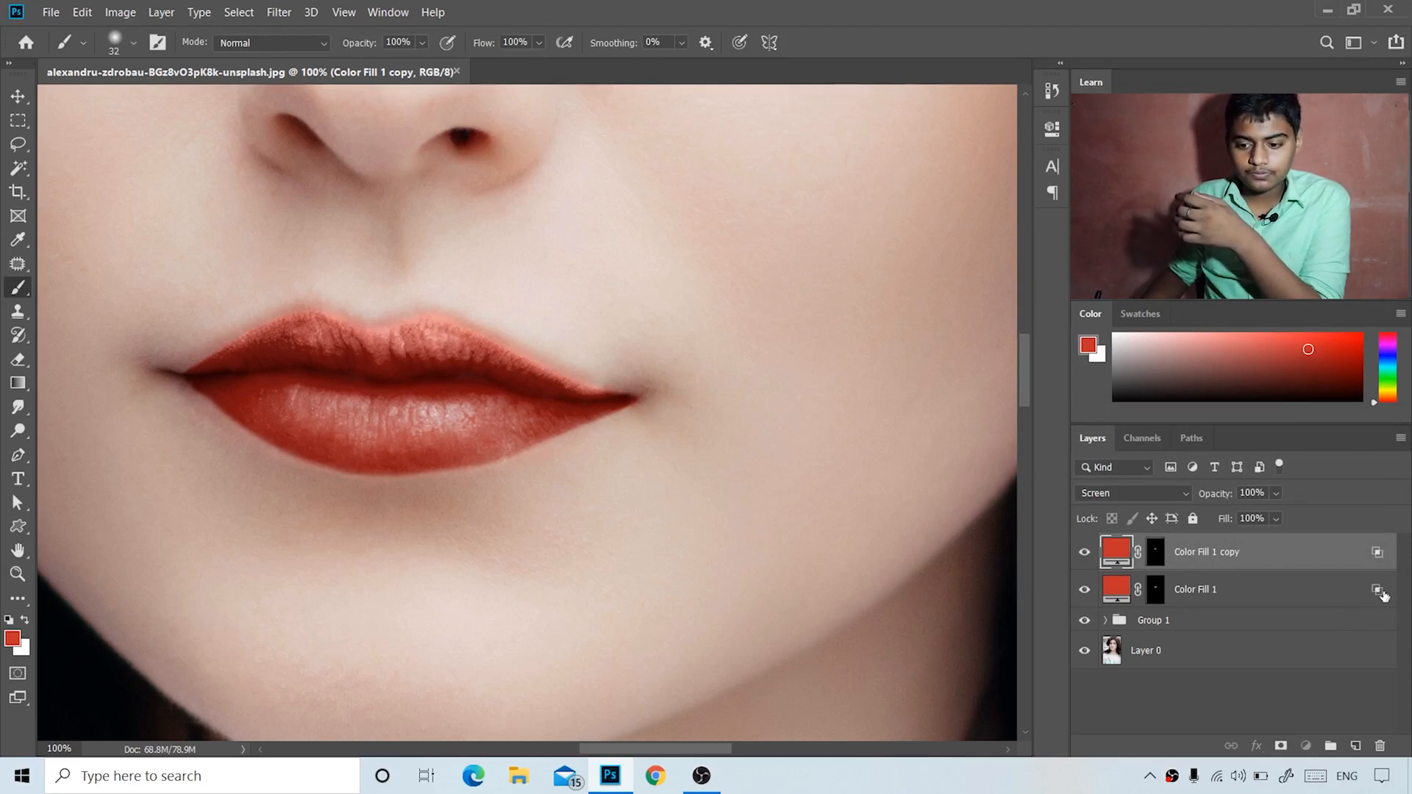
# - Readjust the upper-lip Multiply fill's Blend If Underlying Layer highlight split to 115 / 168 in Gray, and apply it
pyautogui.press('h')
pyautogui.doubleClick(1378, 592)
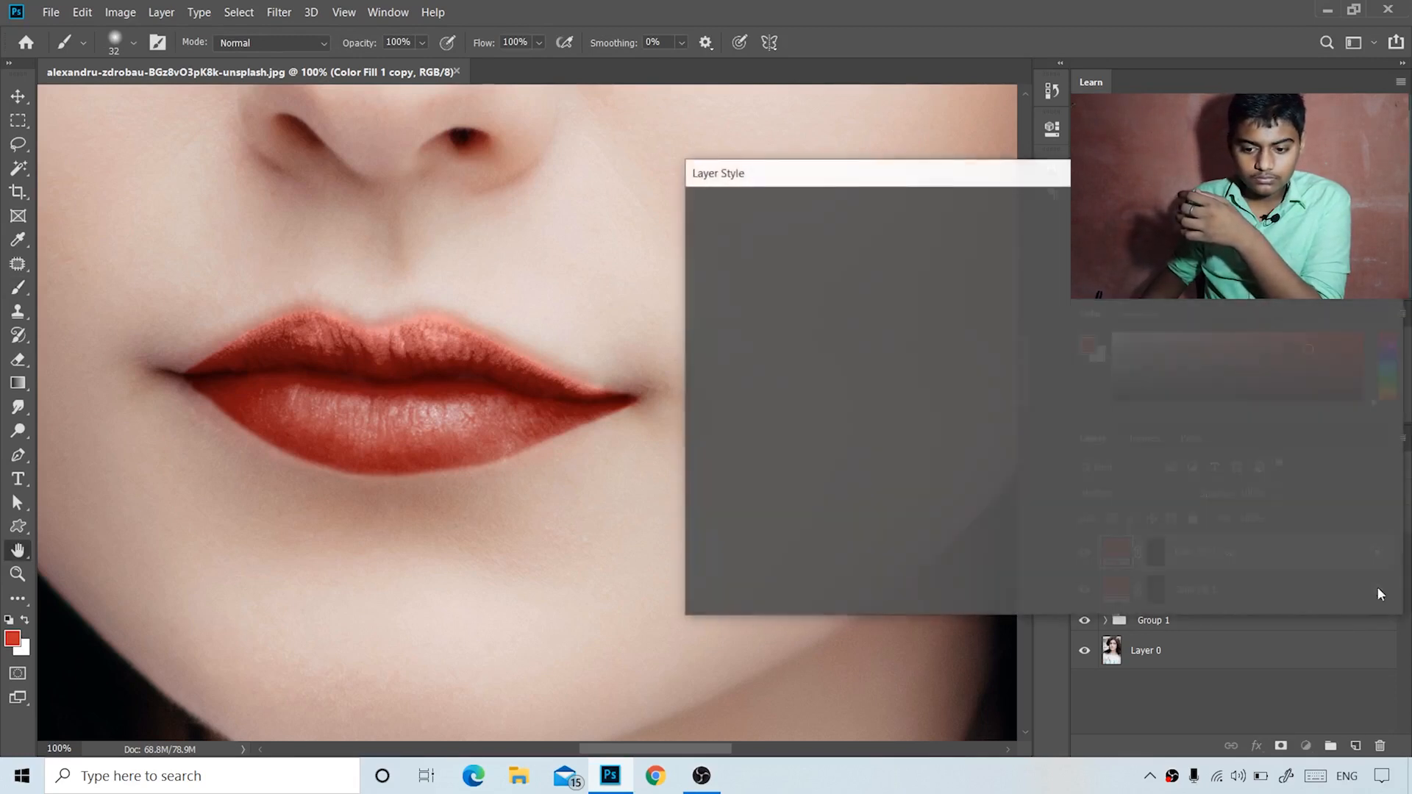
pyautogui.click(1026, 444)
pyautogui.click(1216, 452)
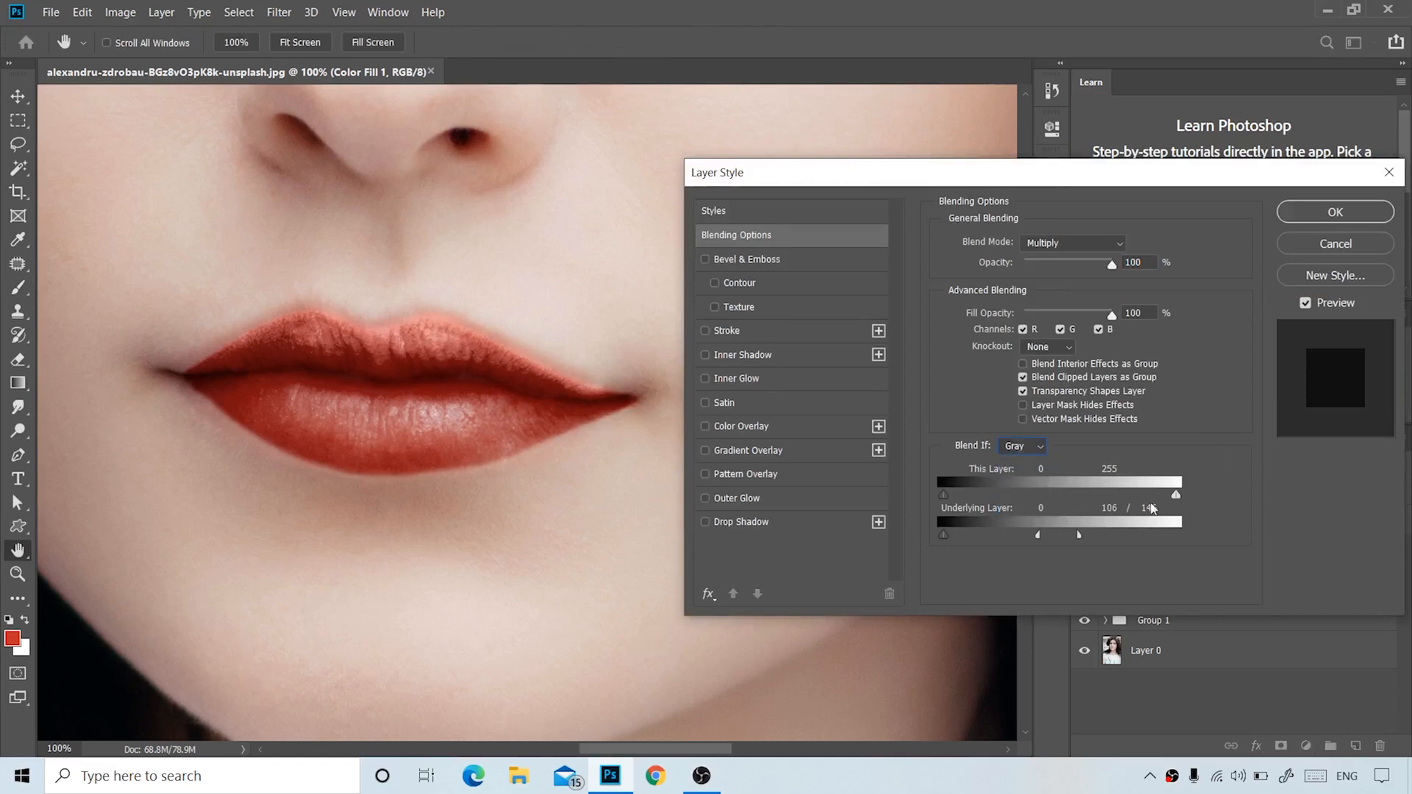
pyautogui.moveTo(1028, 539); pyautogui.dragTo(1100, 541)
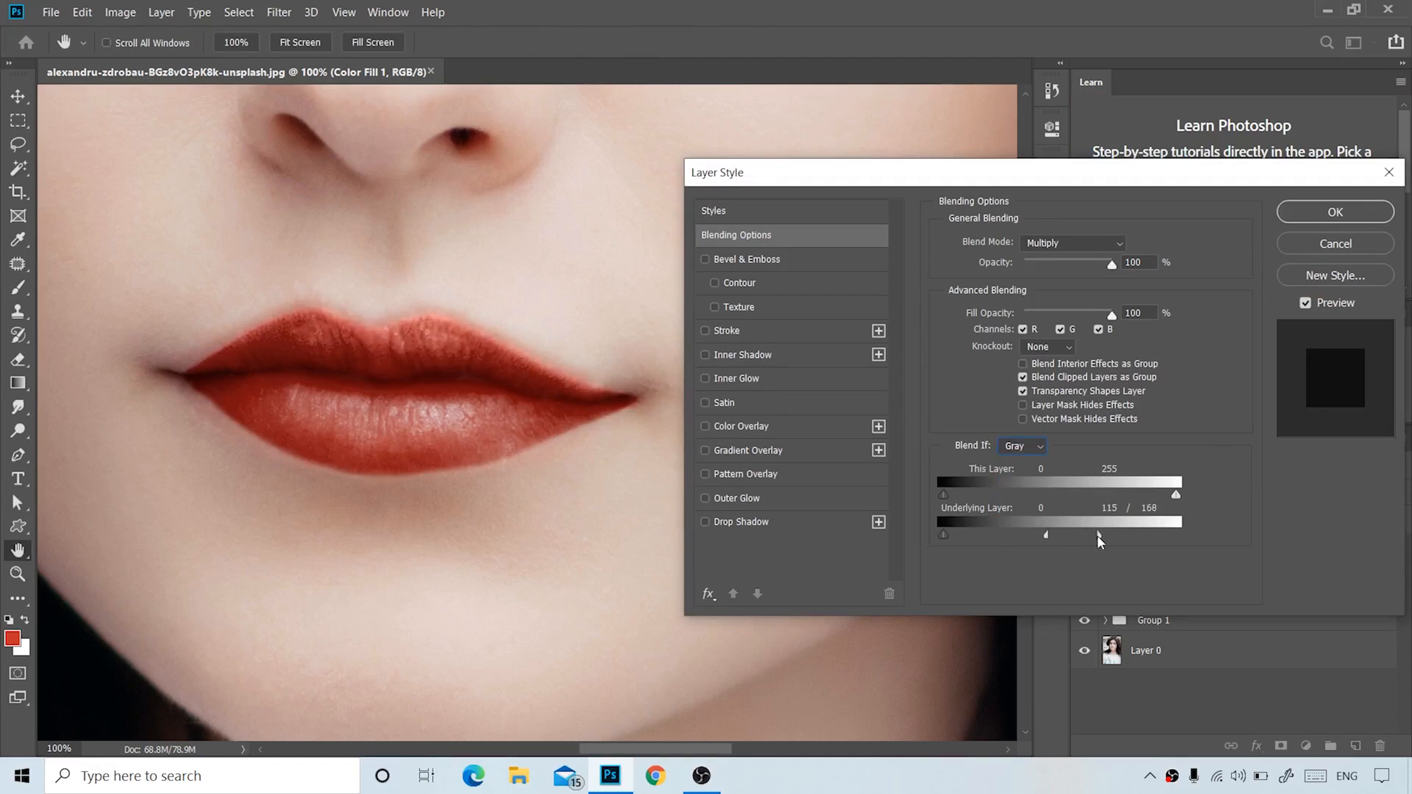
pyautogui.click(1346, 221)
pyautogui.press('b')
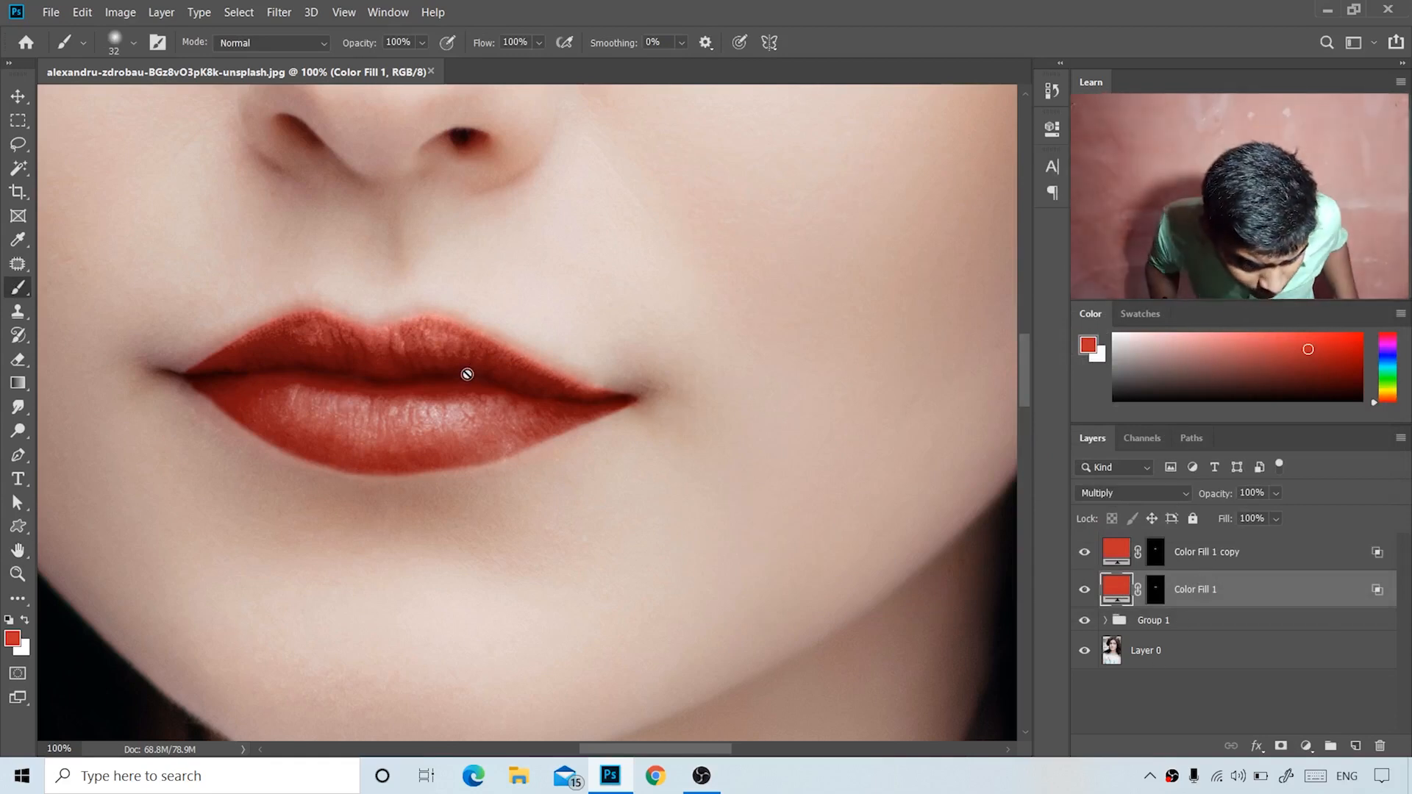
# - Duplicate the upper-lip Multiply fill layer and lower the copy's opacity to 26%, checking the lower-lip group's layers for reference
pyautogui.keyDown('ctrl'); pyautogui.keyDown('alt'); pyautogui.click(665, 419); pyautogui.keyUp('alt'); pyautogui.keyUp('ctrl')
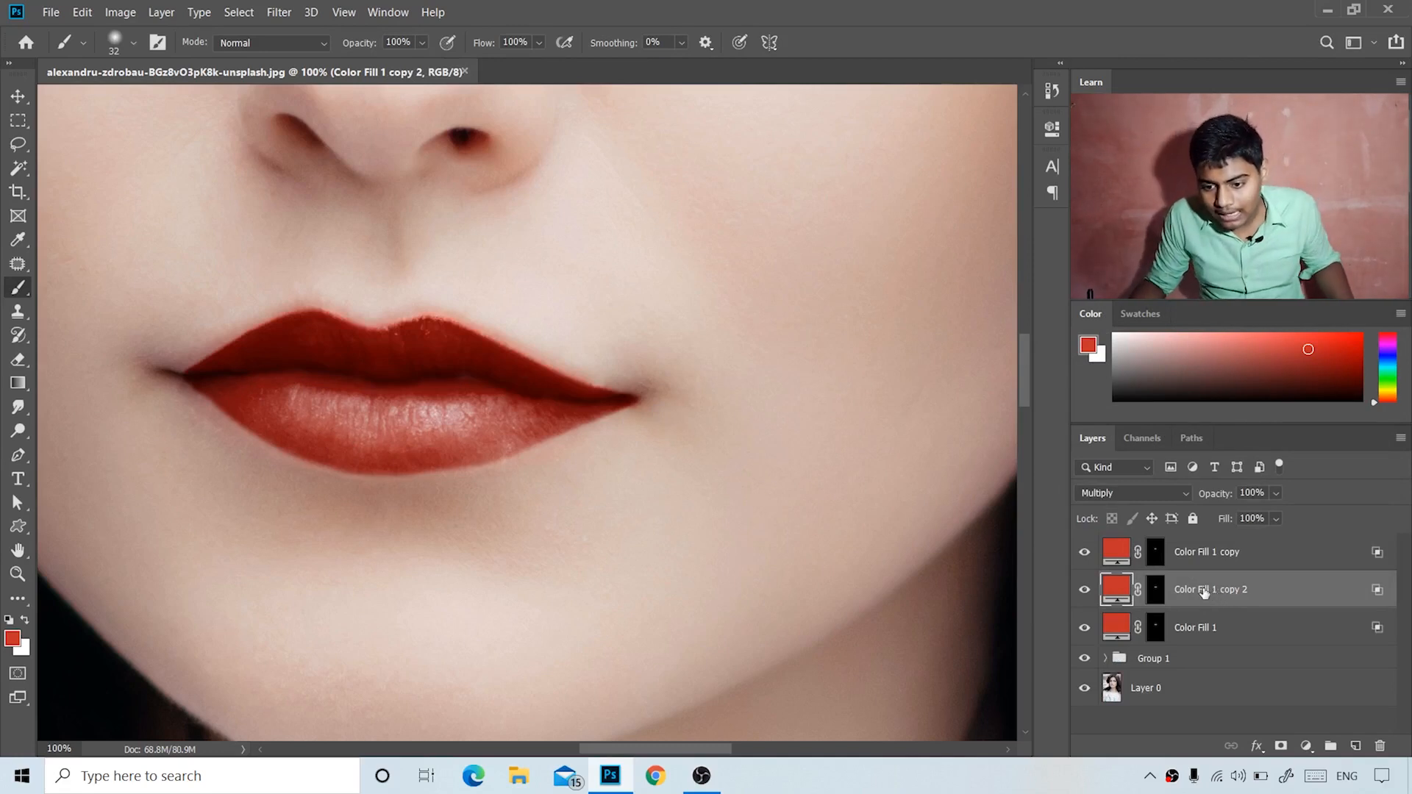
pyautogui.click(1104, 658)
pyautogui.scroll(-2, 1269, 658)
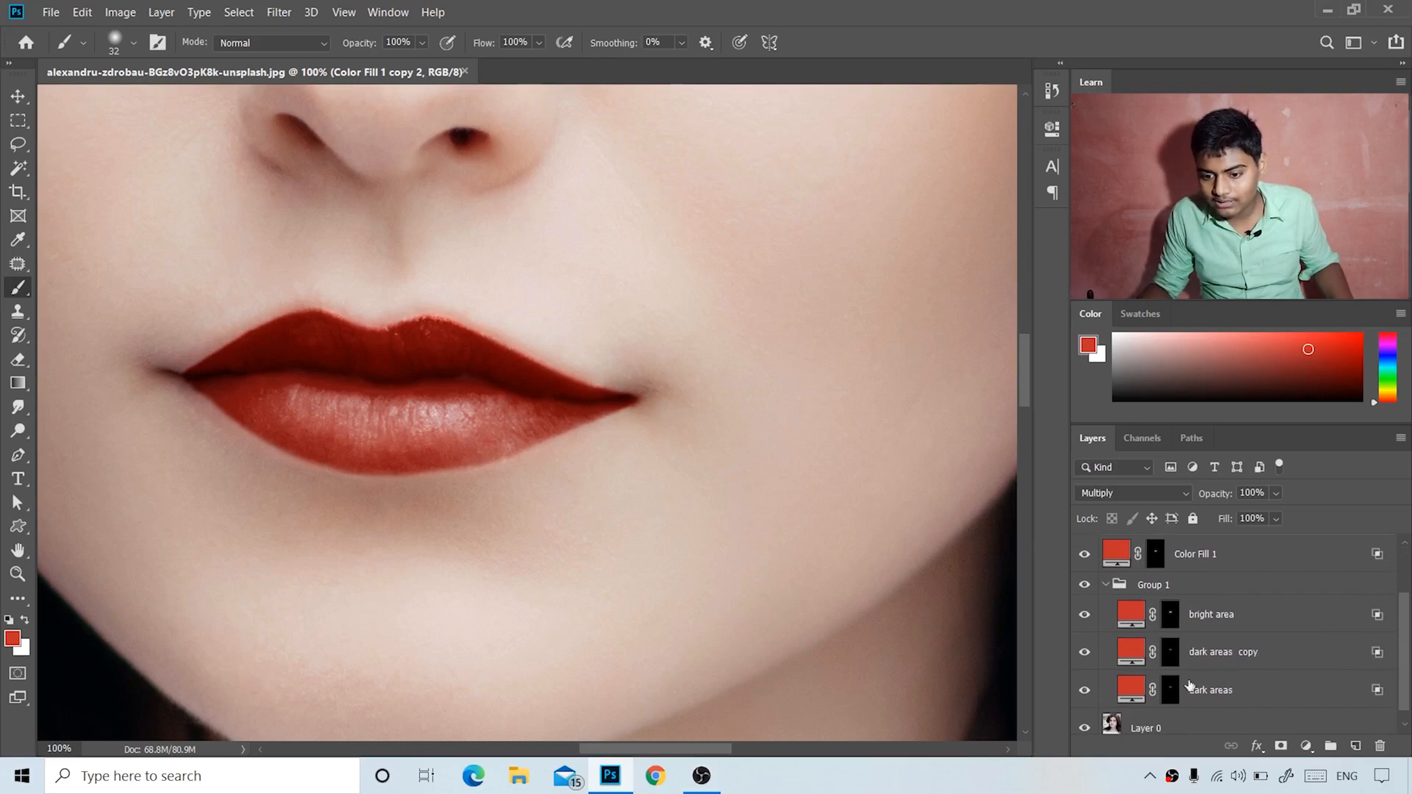
pyautogui.moveTo(1406, 640); pyautogui.dragTo(1403, 523)
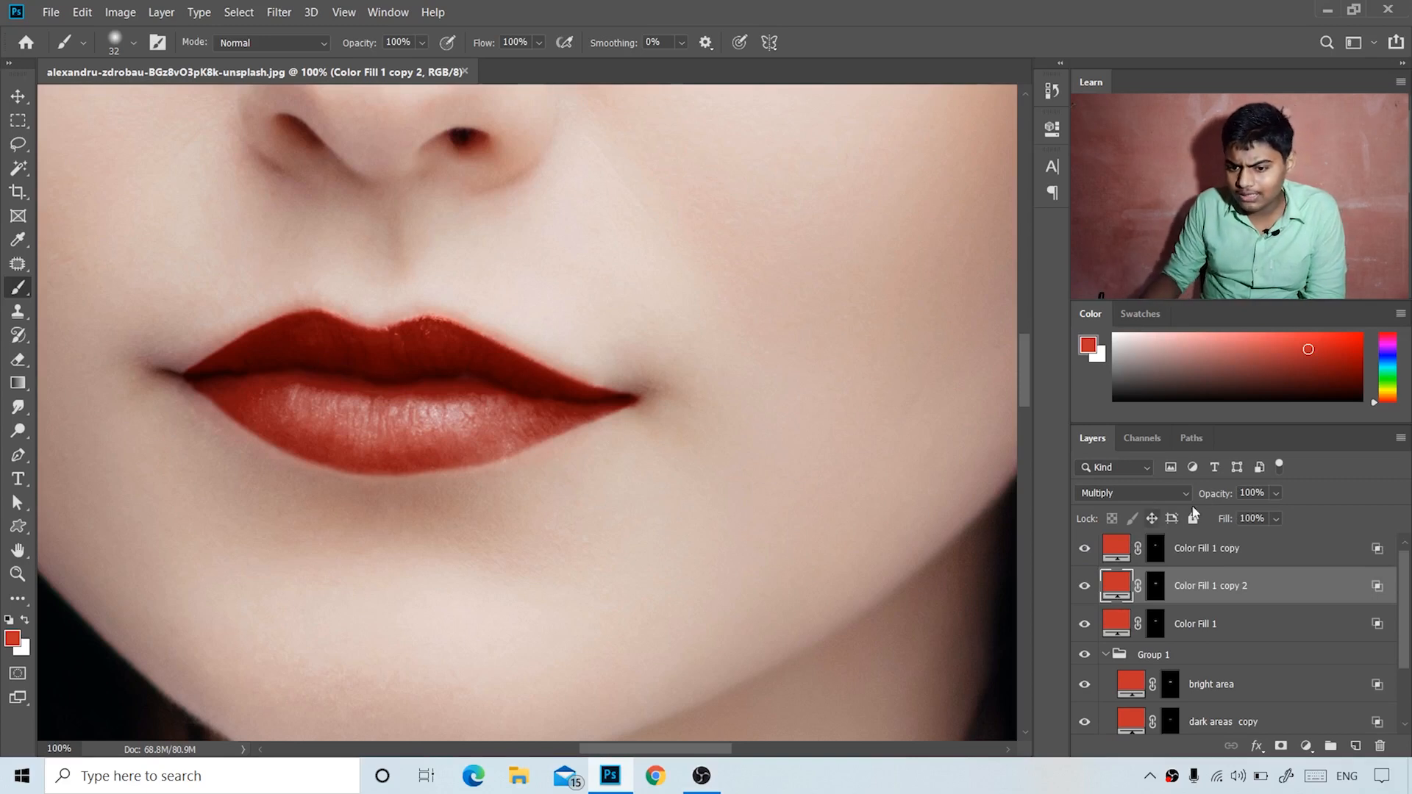
pyautogui.moveTo(1203, 497)
pyautogui.mouseDown()
pyautogui.moveTo(1224, 497)
pyautogui.moveTo(1184, 499)
pyautogui.moveTo(1234, 512)
pyautogui.moveTo(1224, 501)
pyautogui.mouseUp()
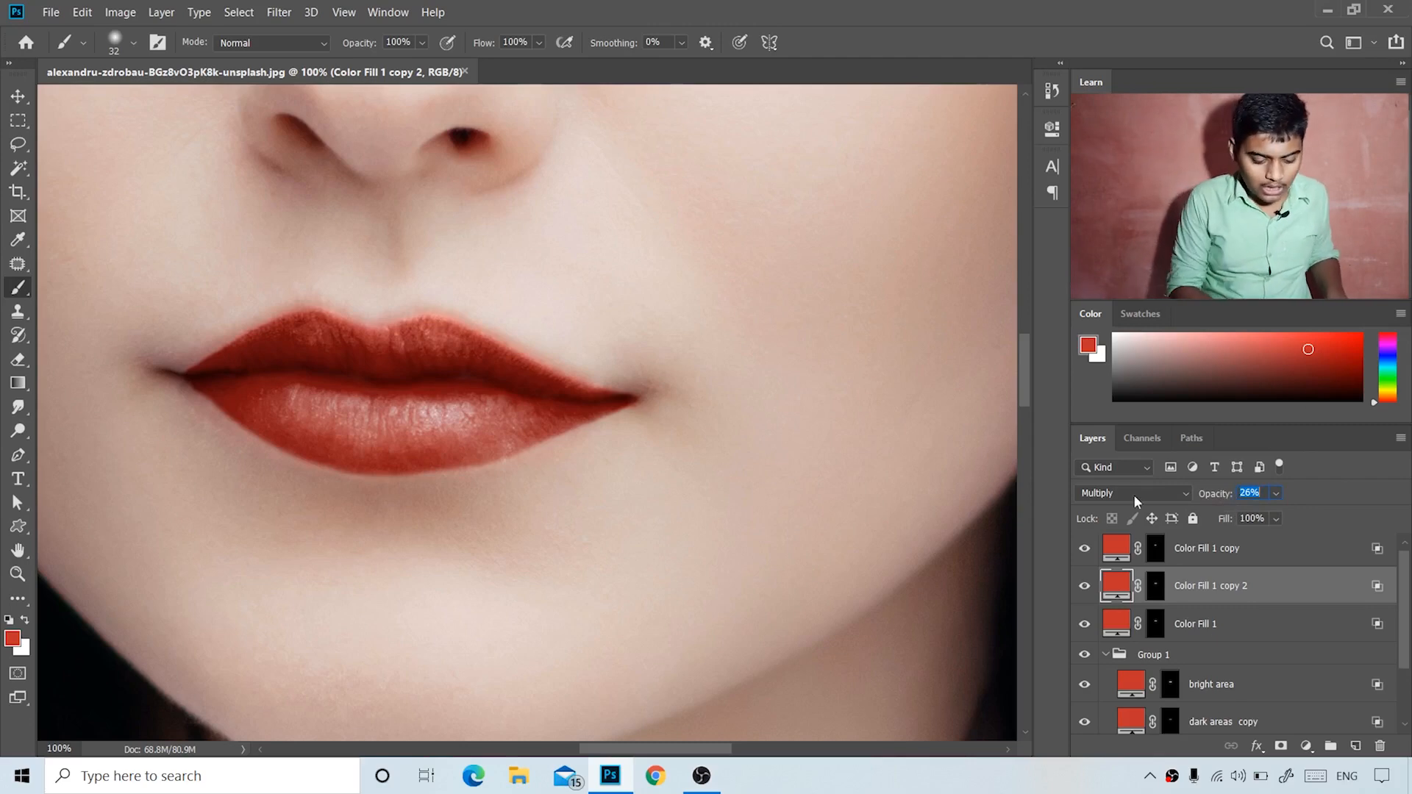
# - Examine the lipstick on the whole portrait and in a close-up of the mouth
pyautogui.hotkey('ctrl', '0')
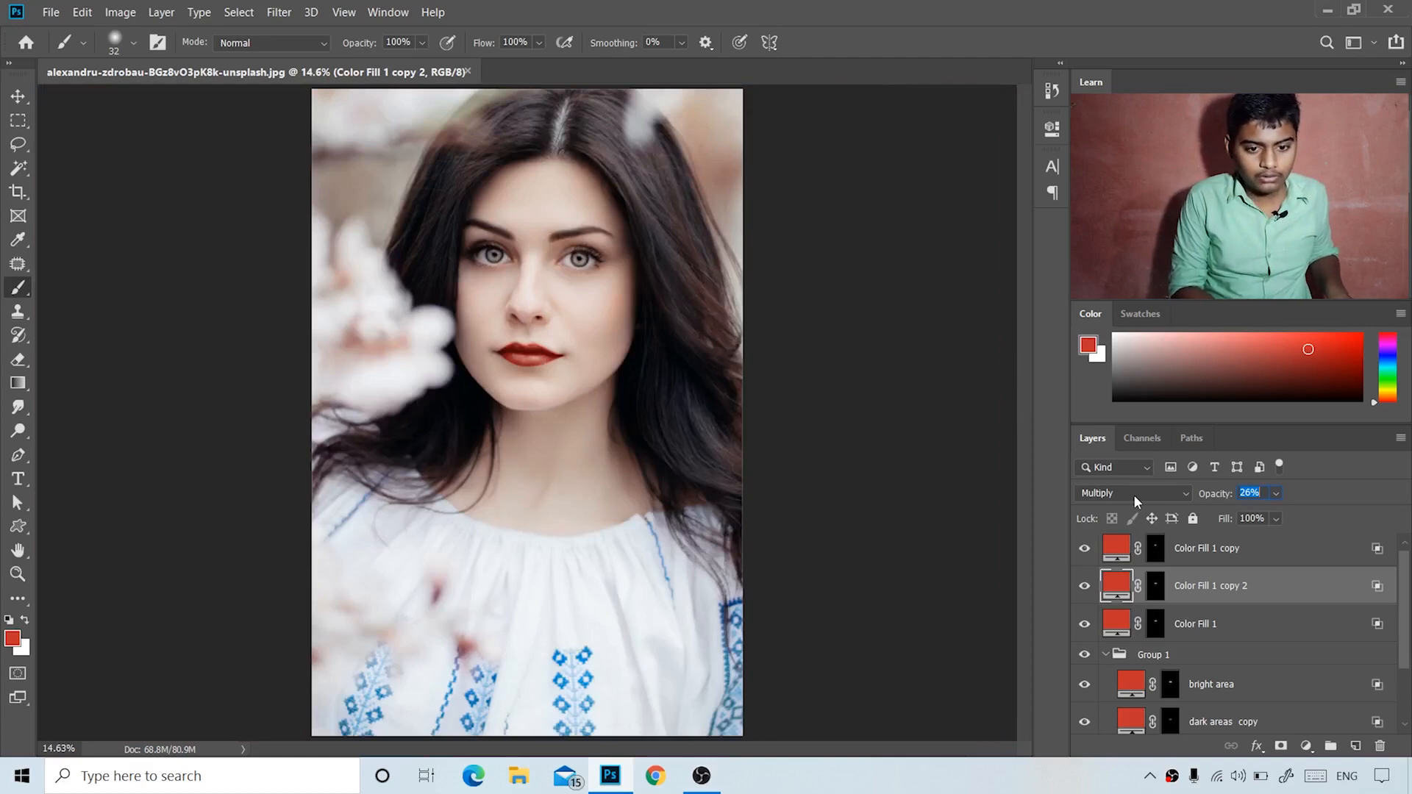
pyautogui.hotkey('ctrl', '+')
pyautogui.hotkey('ctrl', '+')
pyautogui.hotkey('ctrl', '+')
pyautogui.hotkey('ctrl', '+')
pyautogui.hotkey('ctrl', '+')
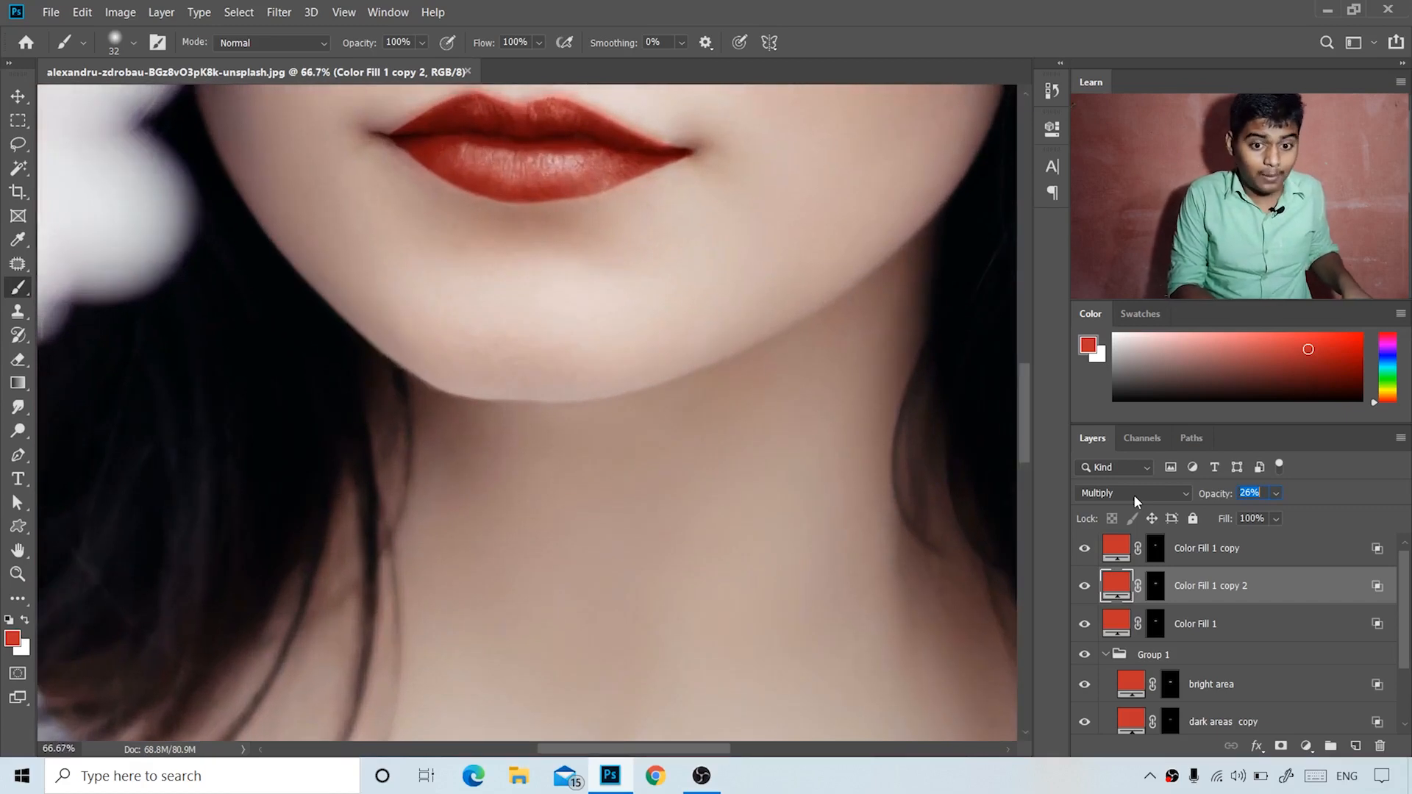
pyautogui.hotkey('ctrl', '0')
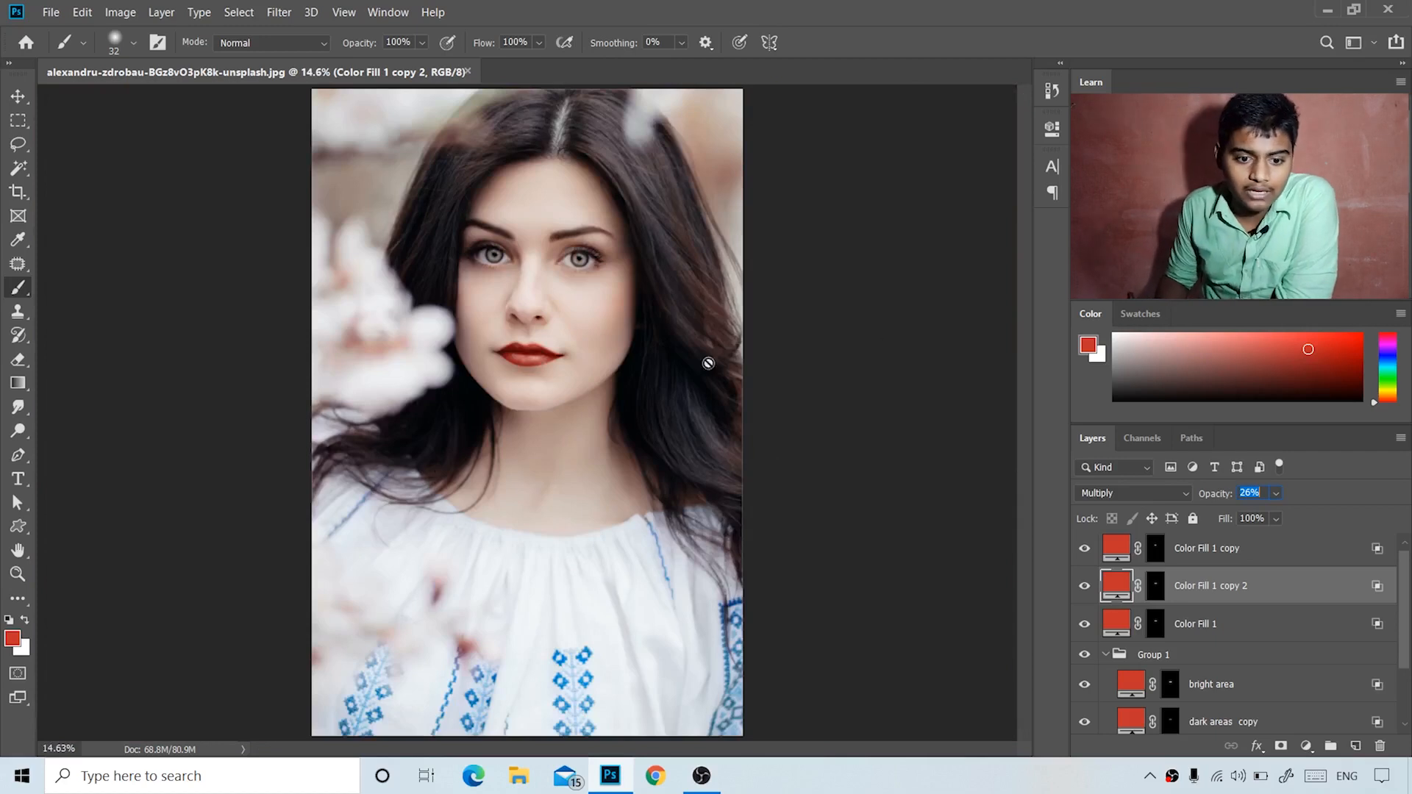
# - Group the three upper-lip fill layers and collapse the lower-lip group
pyautogui.click(1259, 557)
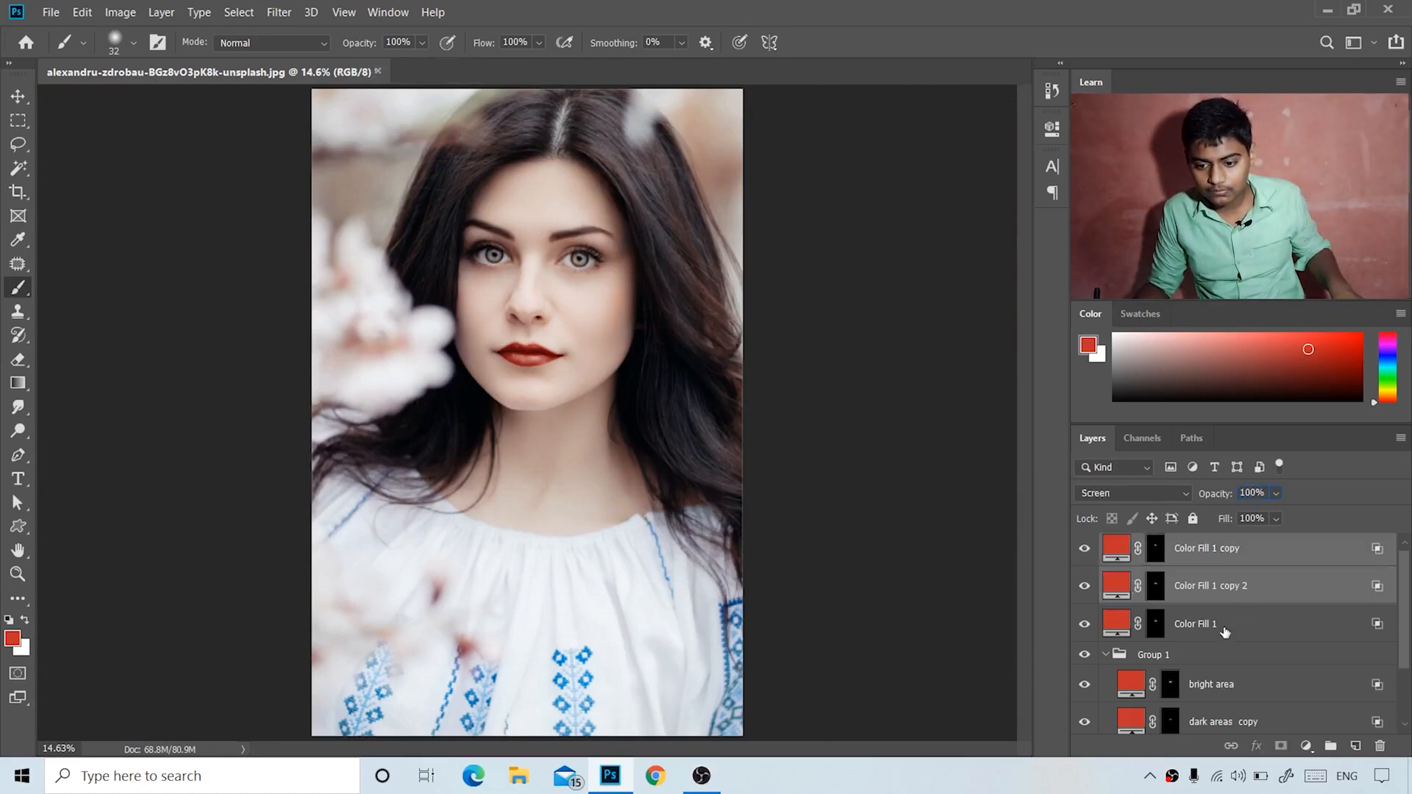
pyautogui.keyDown('shift'); pyautogui.click(1225, 631); pyautogui.keyUp('shift')
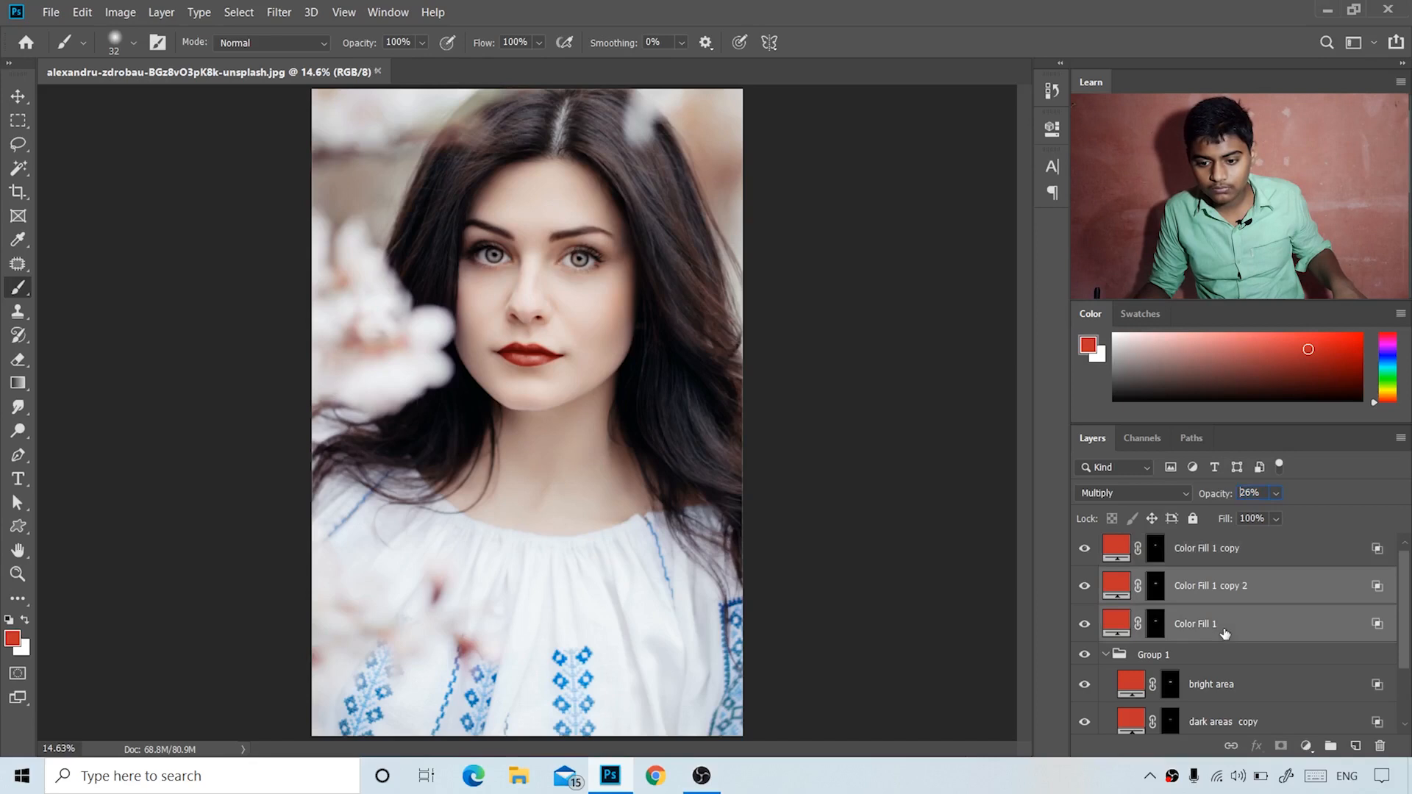
pyautogui.keyDown('shift'); pyautogui.click(1238, 556); pyautogui.keyUp('shift')
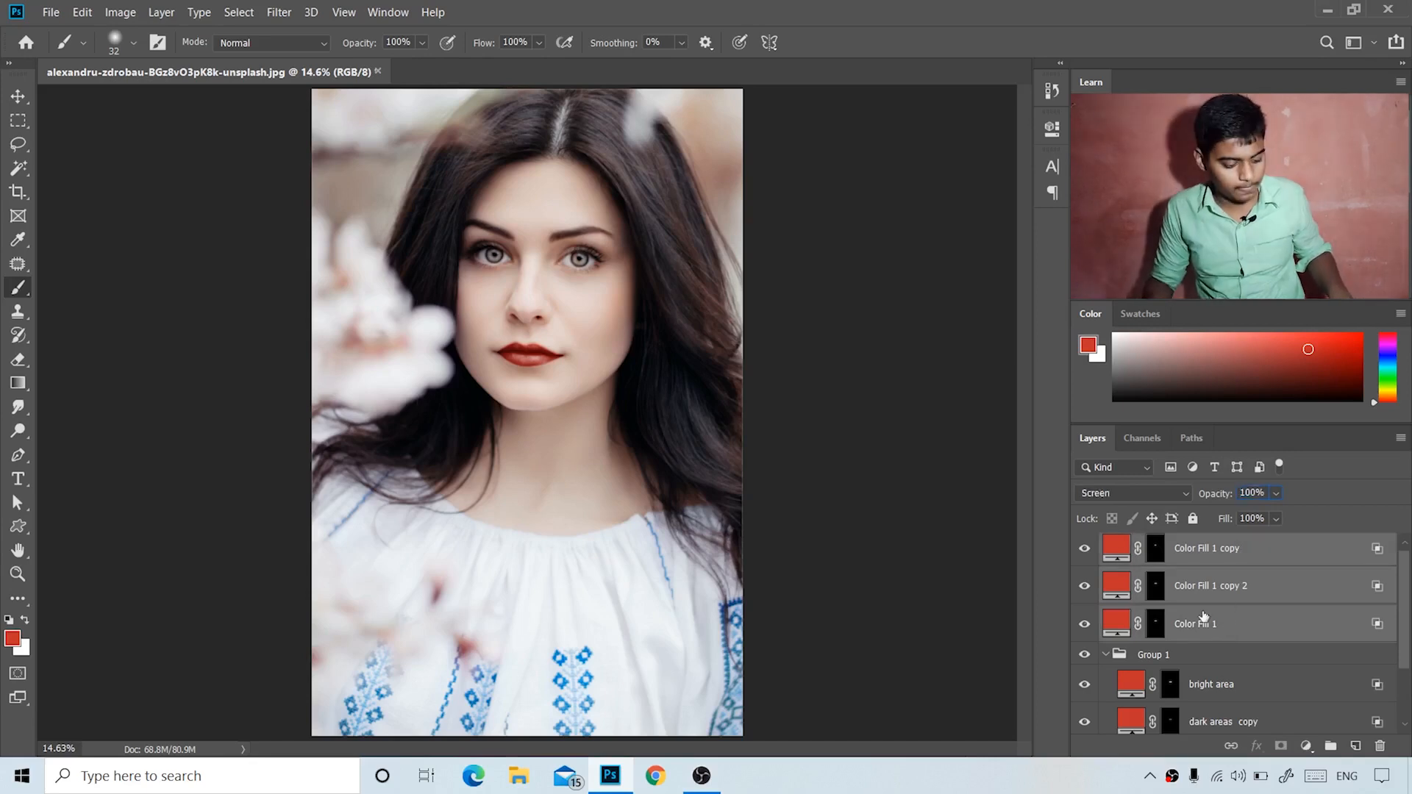
pyautogui.hotkey('ctrl', 'g')
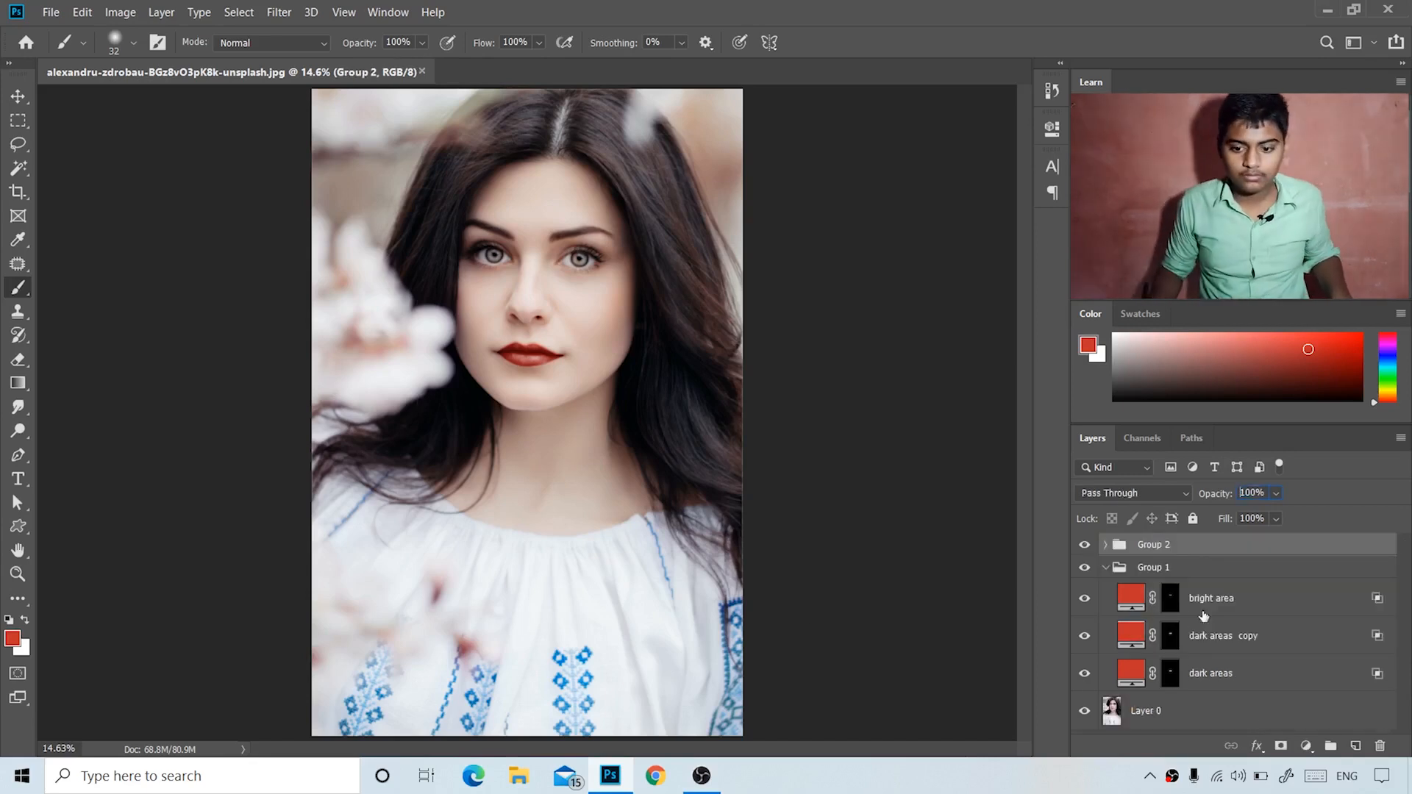
pyautogui.click(1105, 567)
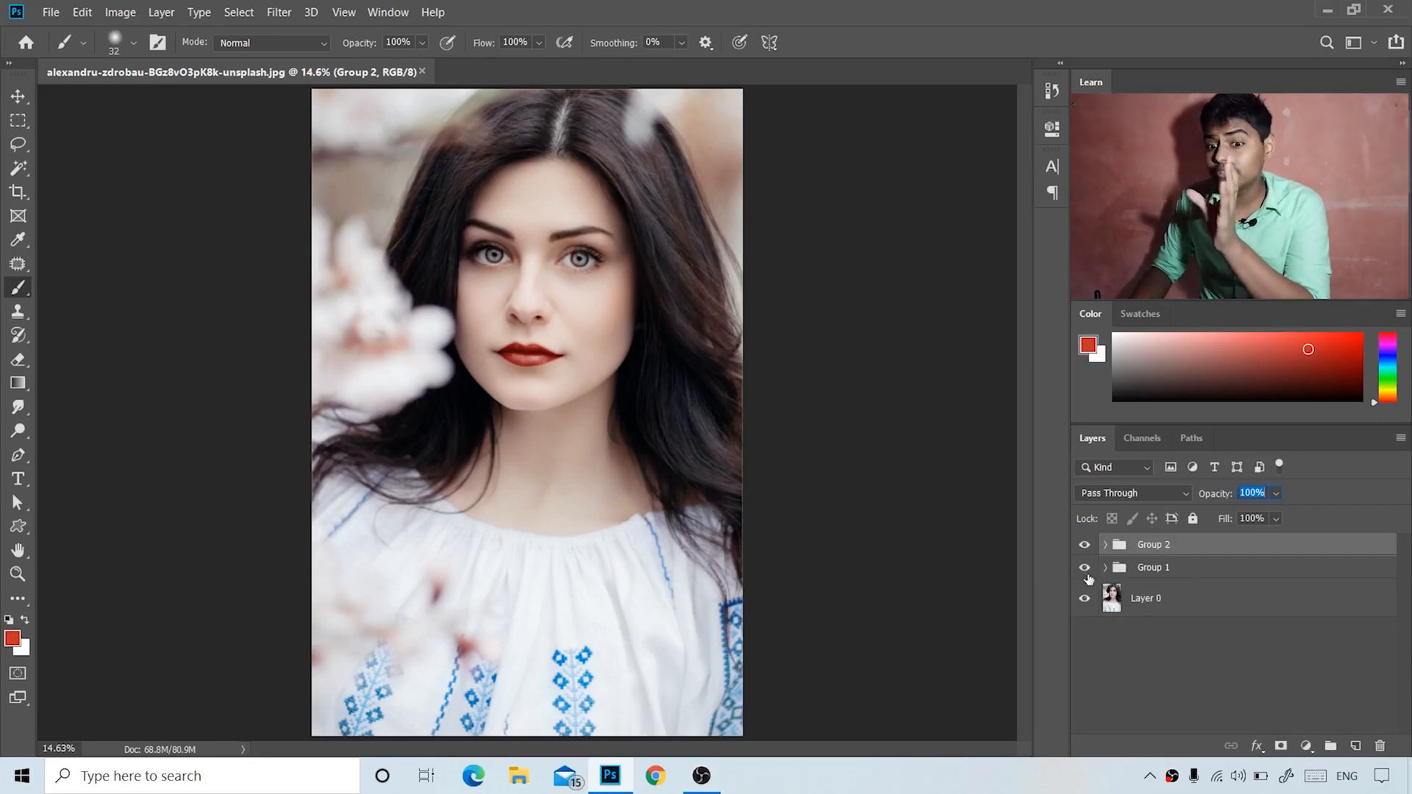
# - Compare the portrait with and without the lower-lip group, and against the original photo alone, at full view and closer in
pyautogui.click(1085, 568)
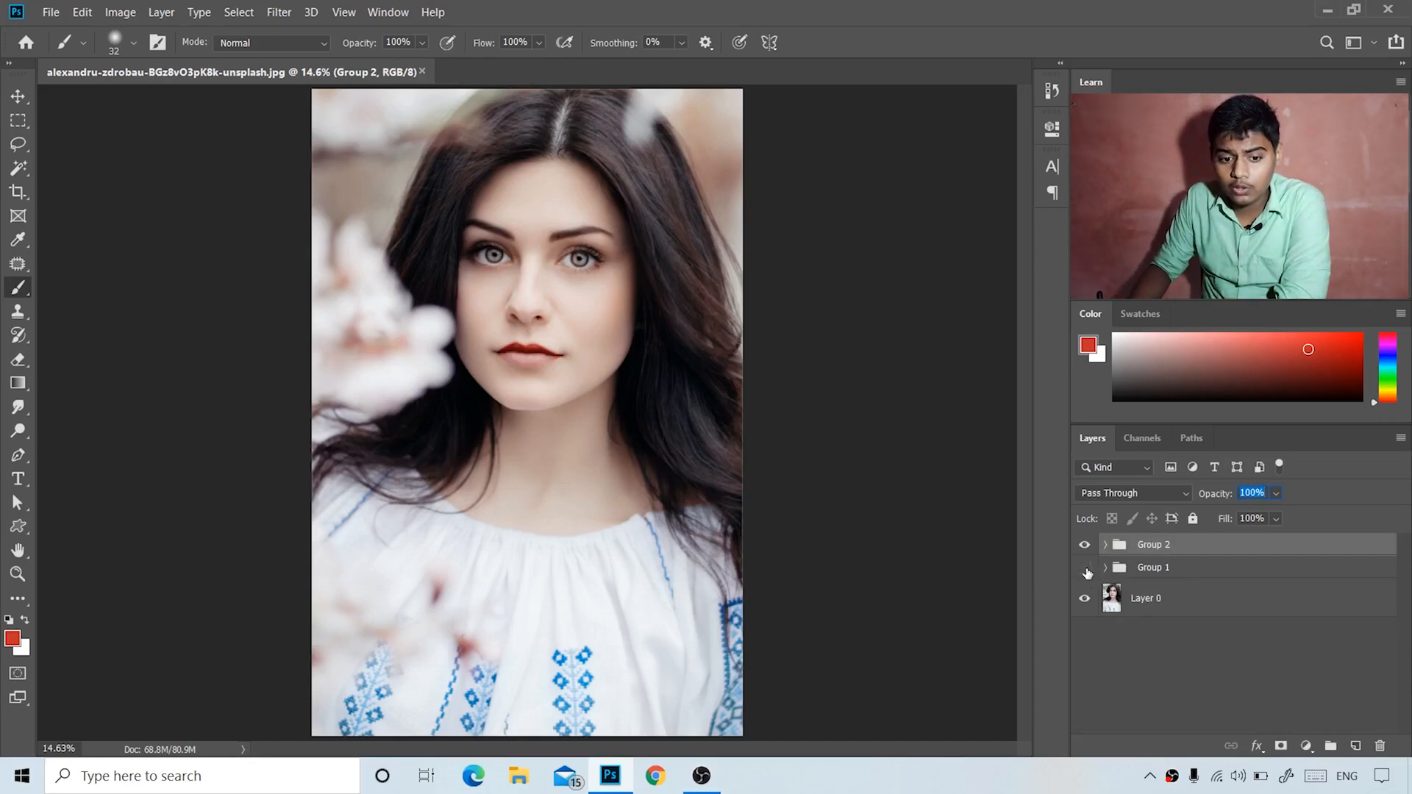
pyautogui.click(1085, 567)
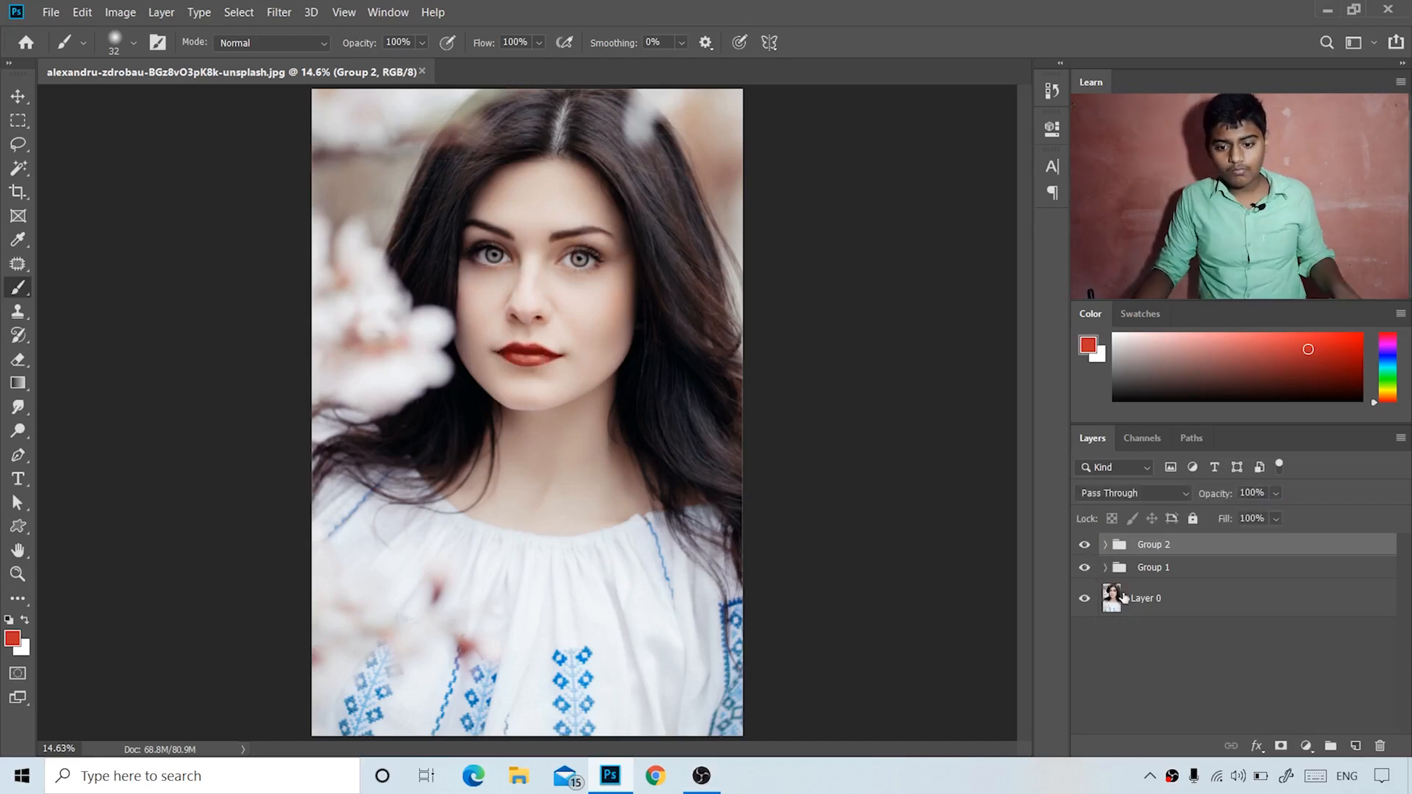
pyautogui.keyDown('alt'); pyautogui.click(1085, 600); pyautogui.keyUp('alt')
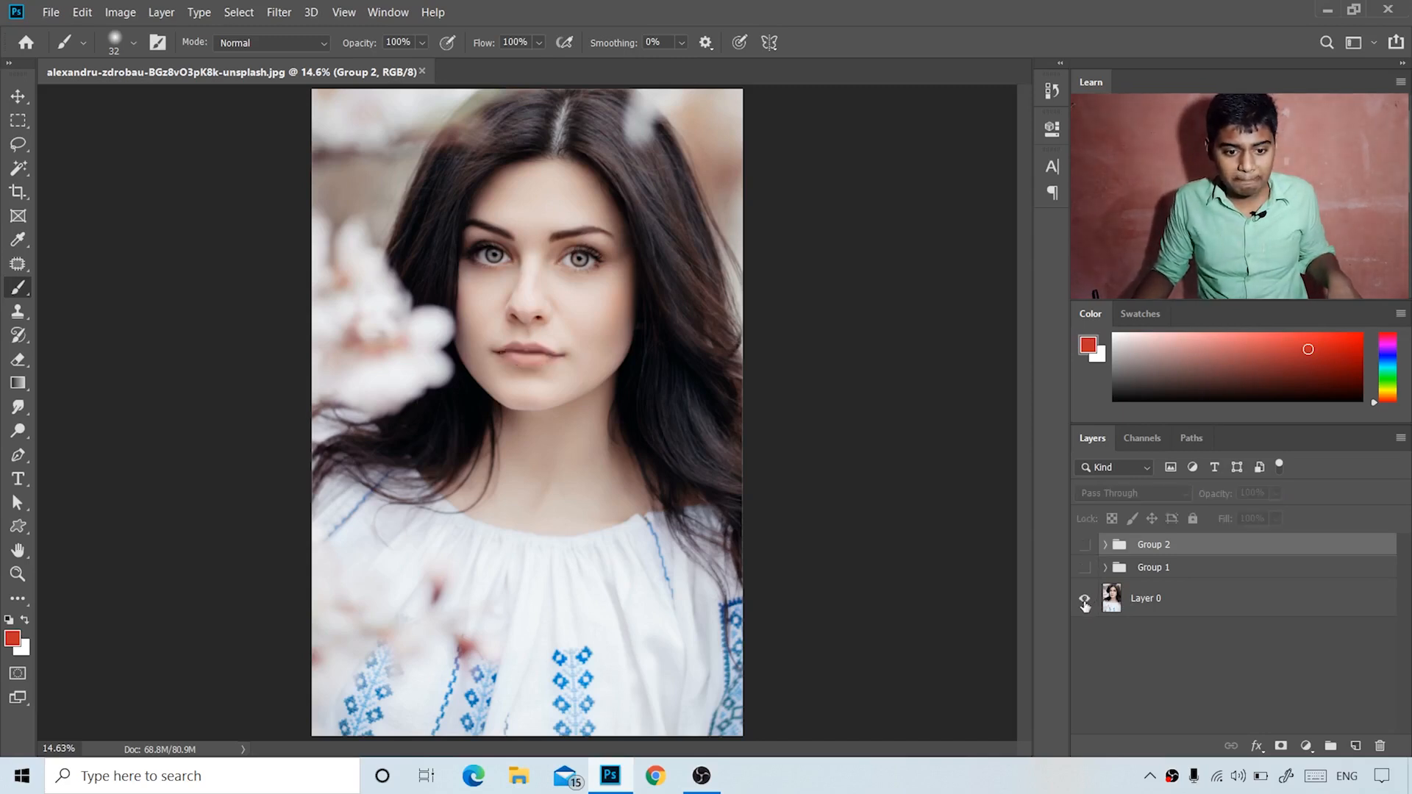
pyautogui.keyDown('alt'); pyautogui.click(1086, 597); pyautogui.keyUp('alt')
pyautogui.hotkey('ctrl', '+')
pyautogui.hotkey('ctrl', '+')
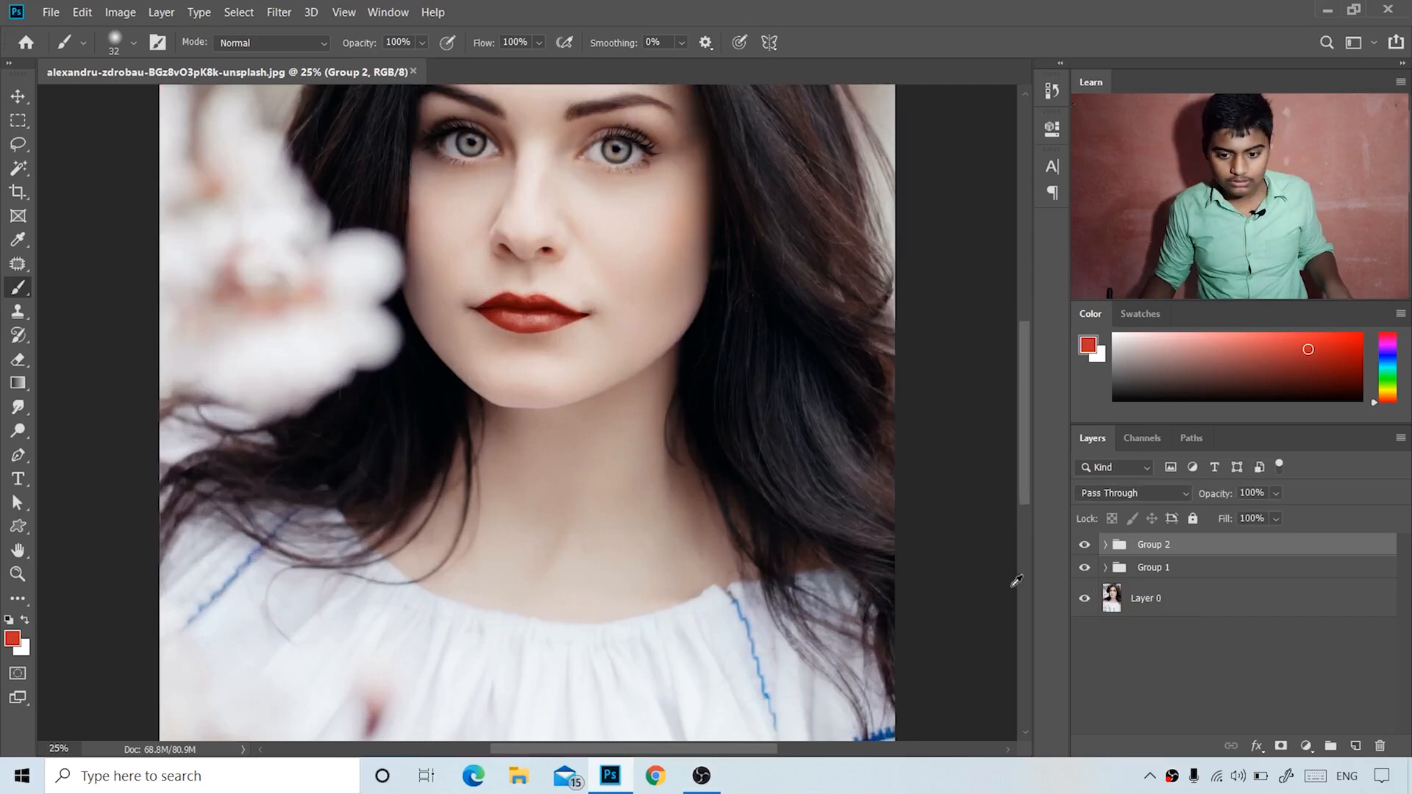
pyautogui.keyDown('alt'); pyautogui.click(1085, 600); pyautogui.keyUp('alt')
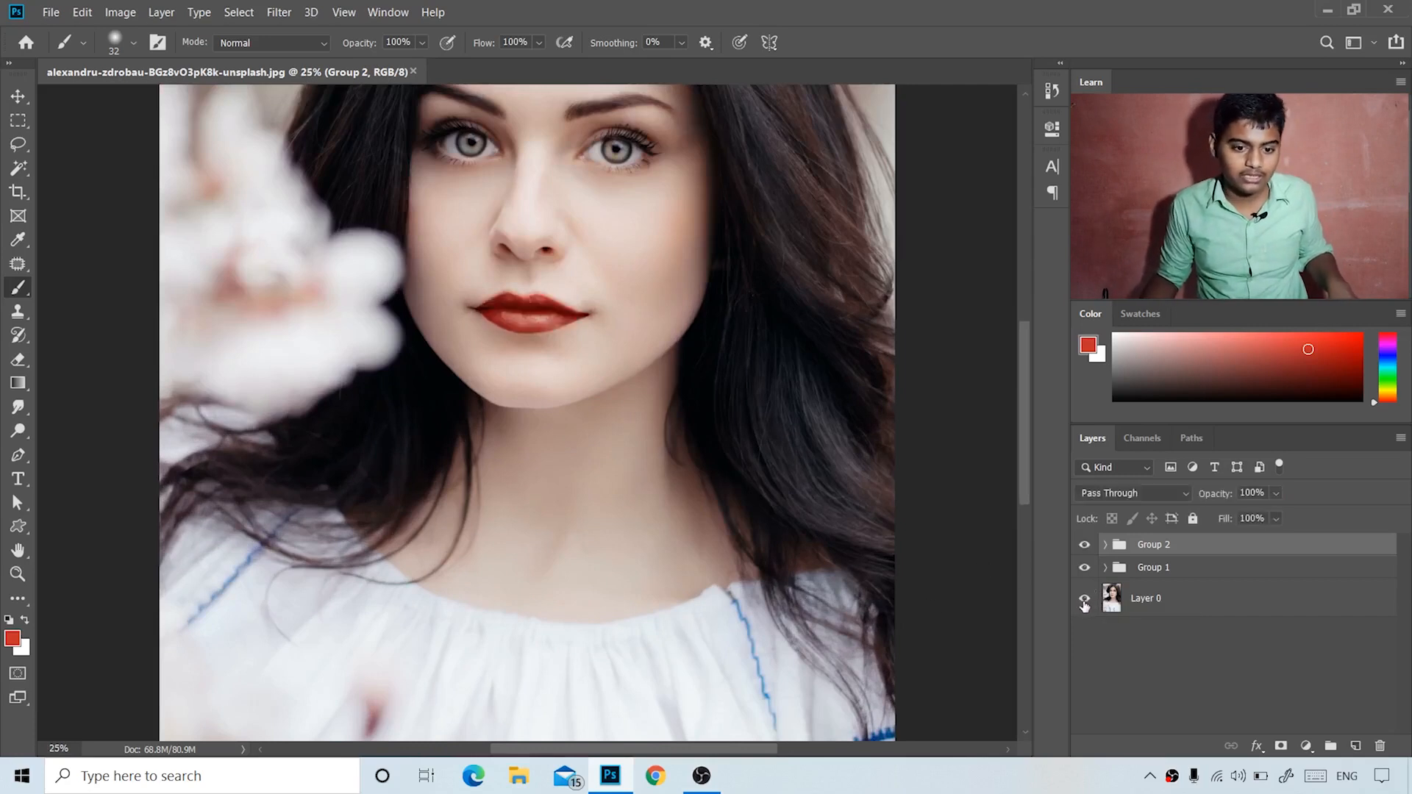
pyautogui.keyDown('alt'); pyautogui.click(1084, 599); pyautogui.keyUp('alt')
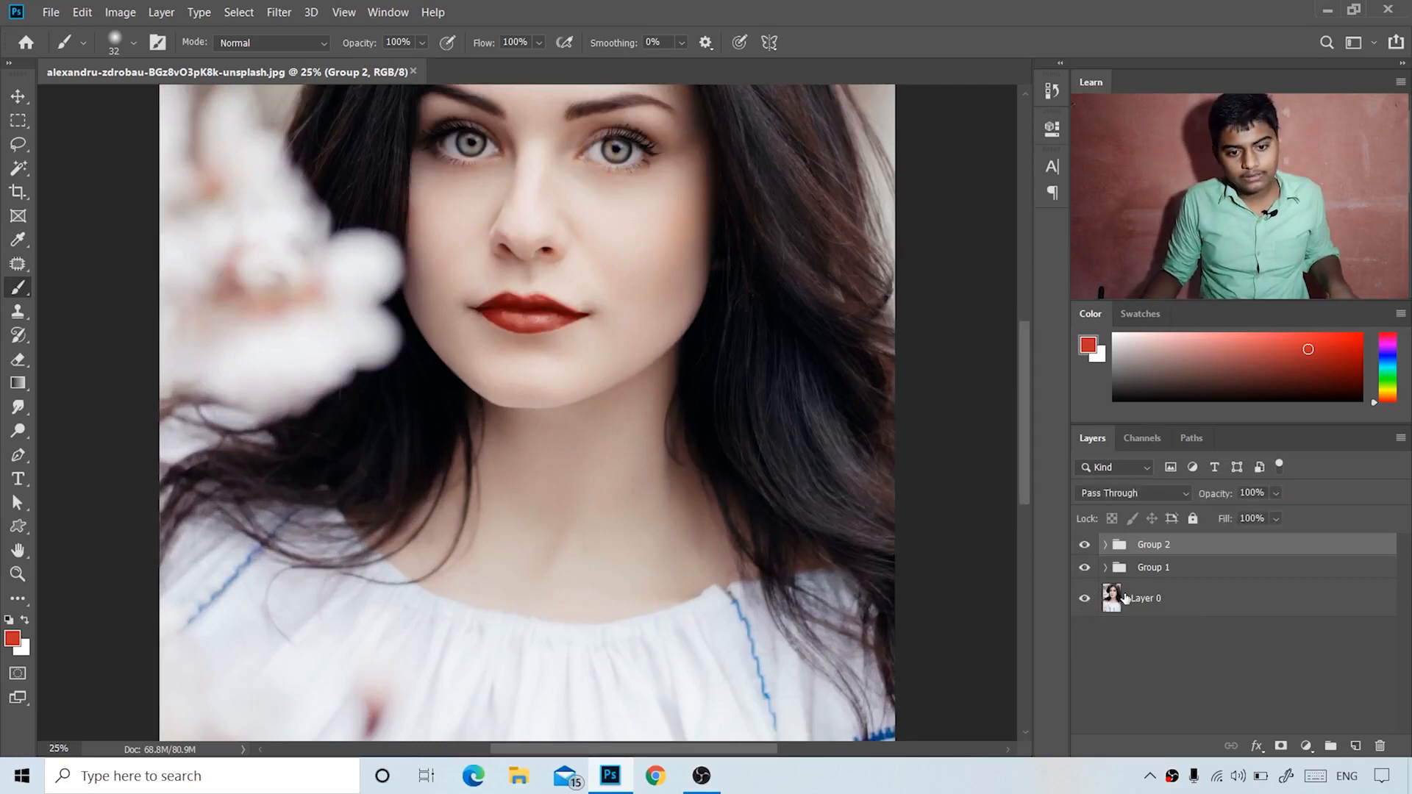